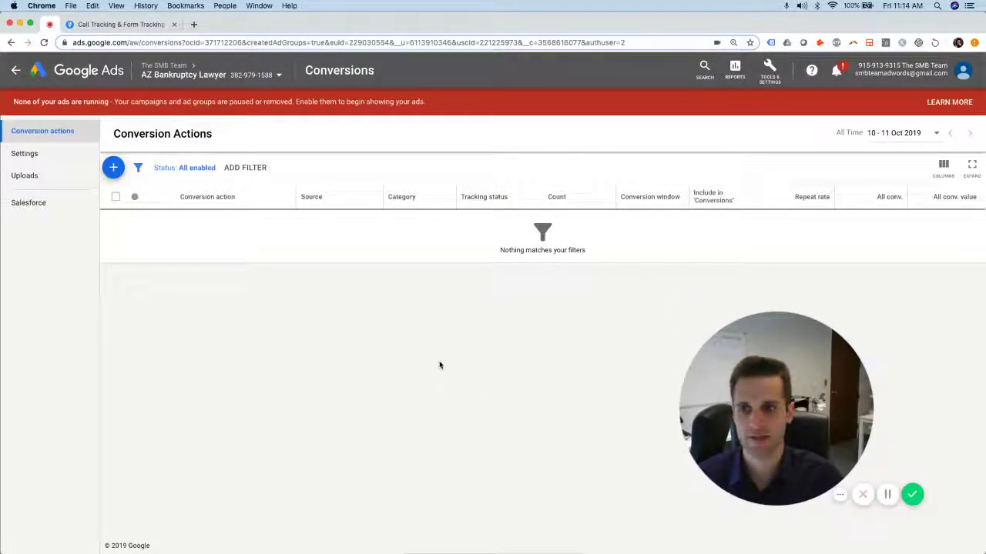
Go to the Conversions page under Tools & Settings and start a new conversion action
{"action": "left_click", "coordinate": [776, 74]}
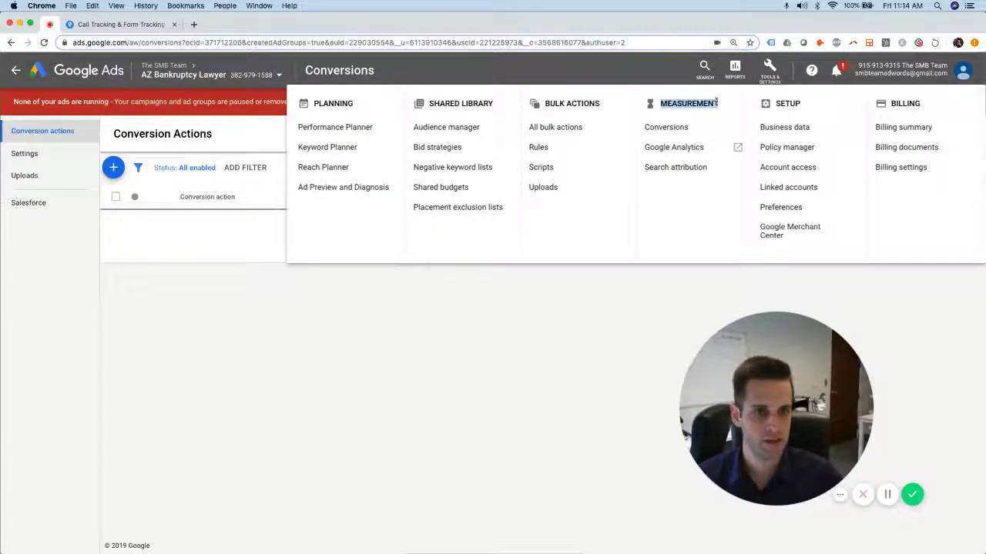
{"action": "left_click", "coordinate": [665, 127]}
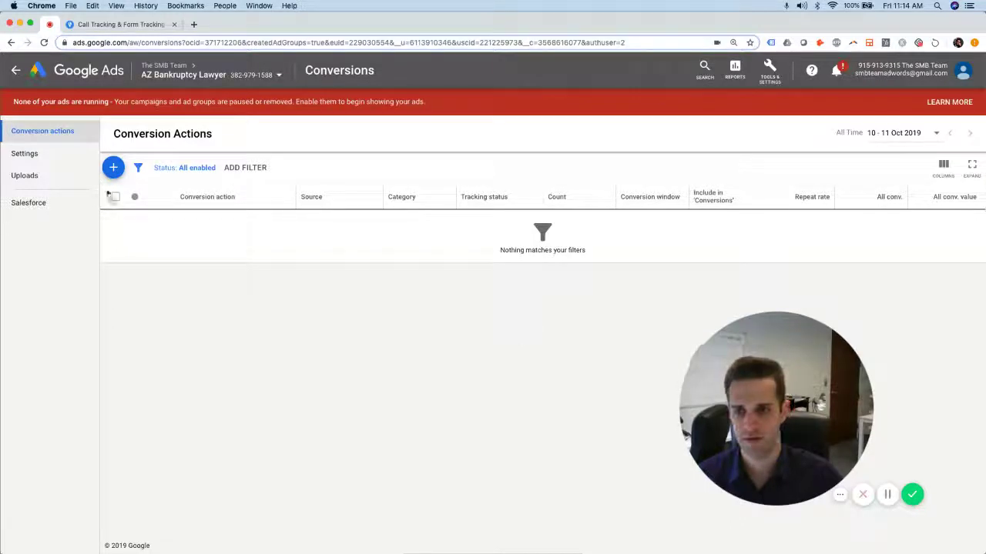
{"action": "left_click", "coordinate": [116, 167]}
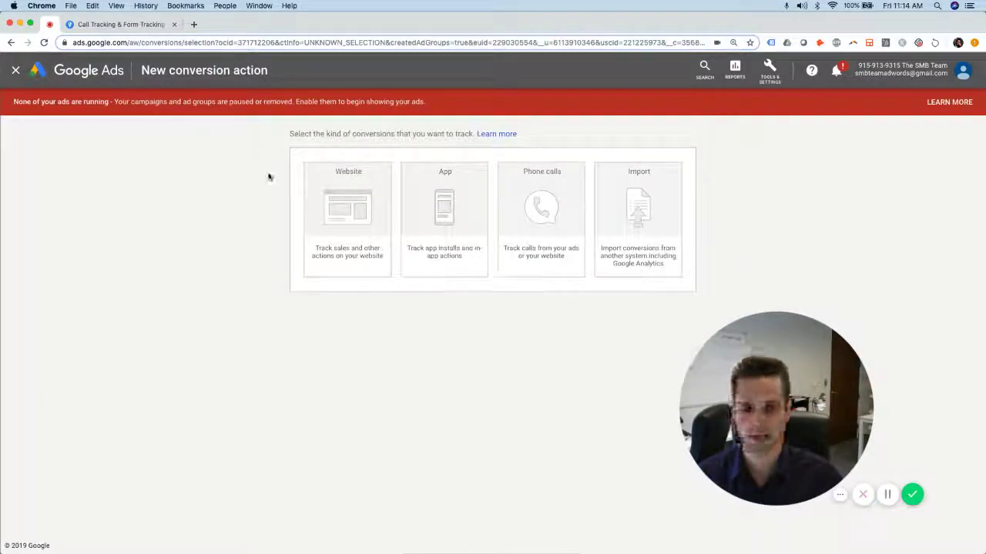
Choose Website as the conversion type and set the category to Lead
{"action": "left_click", "coordinate": [348, 203]}
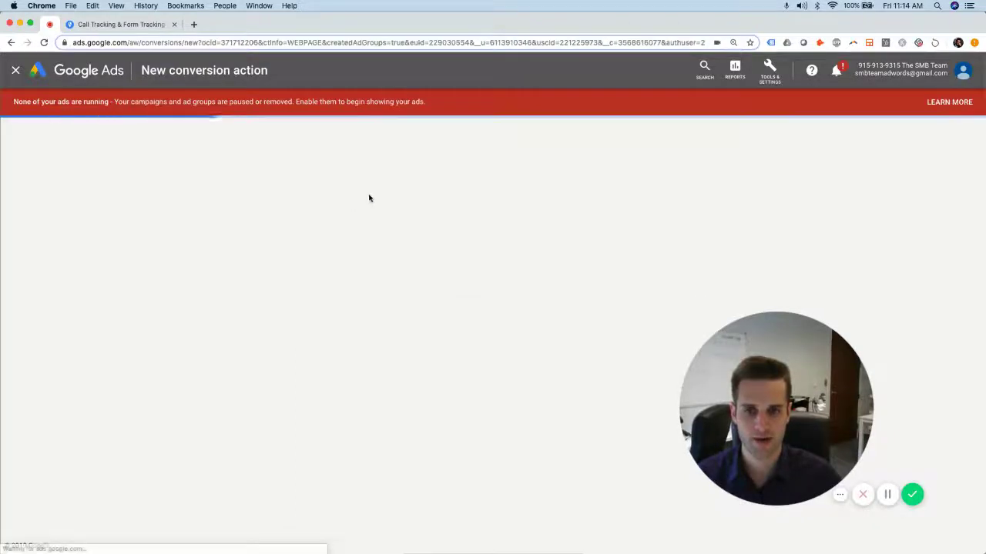
{"action": "scroll", "coordinate": [489, 329], "scroll_direction": "down", "scroll_amount": 1}
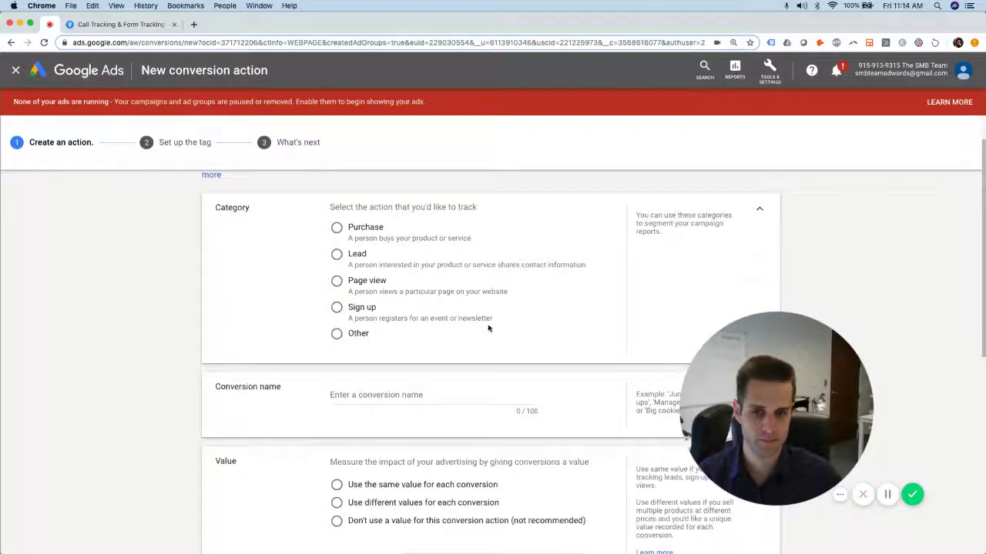
{"action": "scroll", "coordinate": [488, 329], "scroll_direction": "up", "scroll_amount": 1}
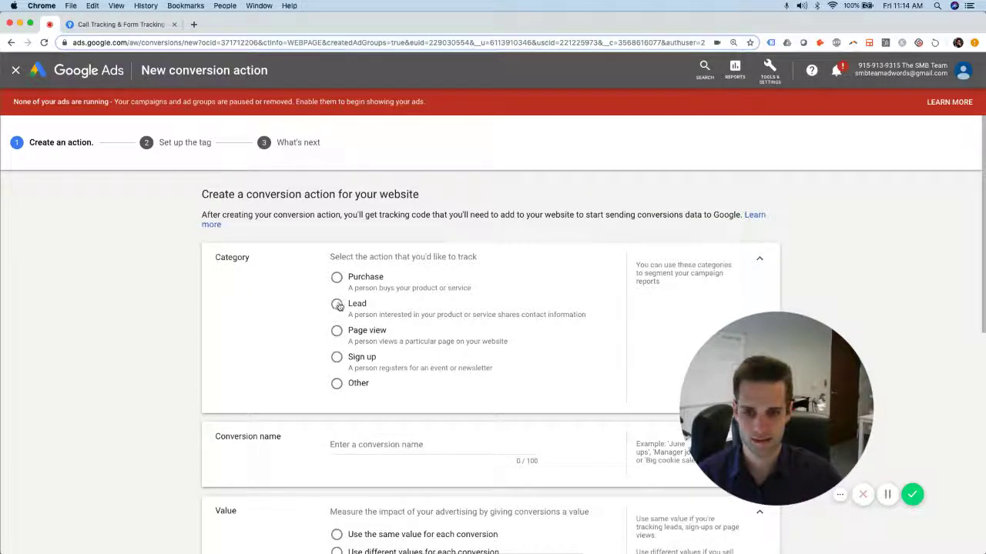
{"action": "left_click", "coordinate": [336, 305]}
{"action": "scroll", "coordinate": [493, 308], "scroll_direction": "down", "scroll_amount": 3}
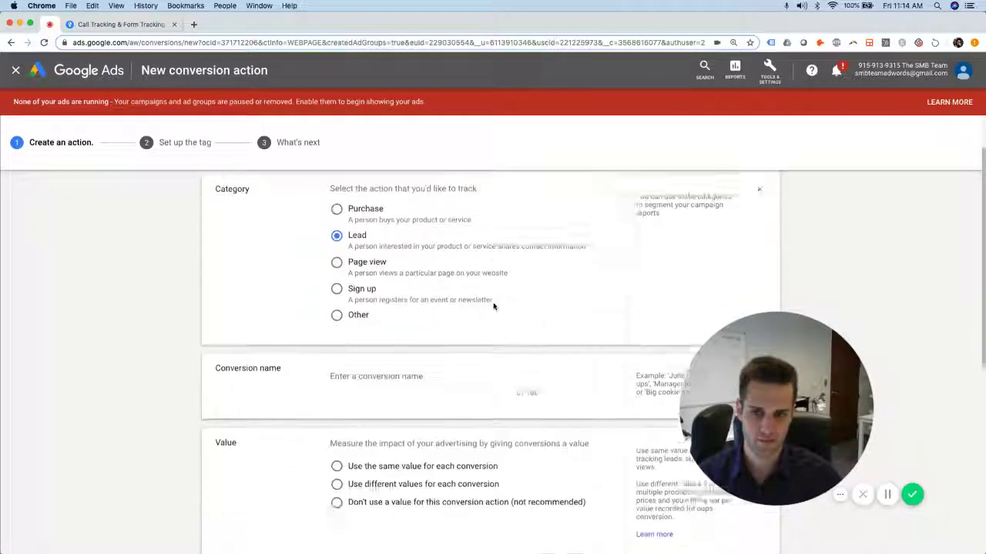
{"action": "scroll", "coordinate": [495, 307], "scroll_direction": "up", "scroll_amount": 2}
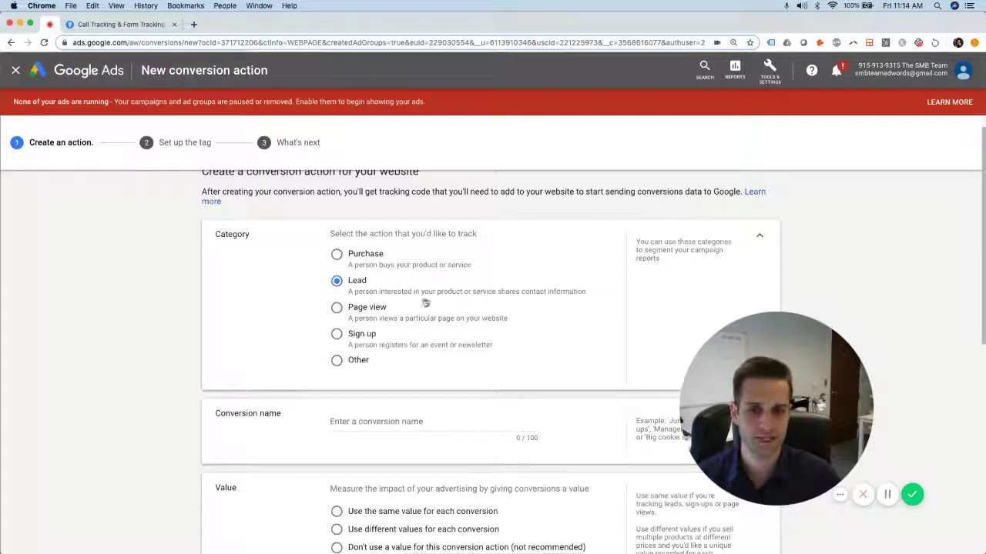
{"action": "scroll", "coordinate": [438, 303], "scroll_direction": "down", "scroll_amount": 2}
Name the conversion 'Form Submission' and set it to use no value
{"action": "left_click", "coordinate": [412, 367]}
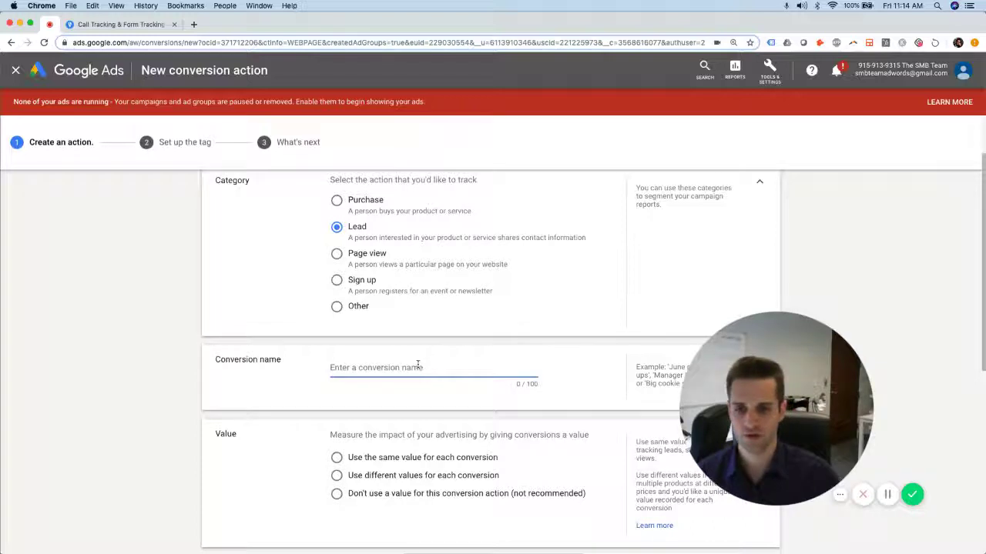
{"action": "type", "text": "Form Submission"}
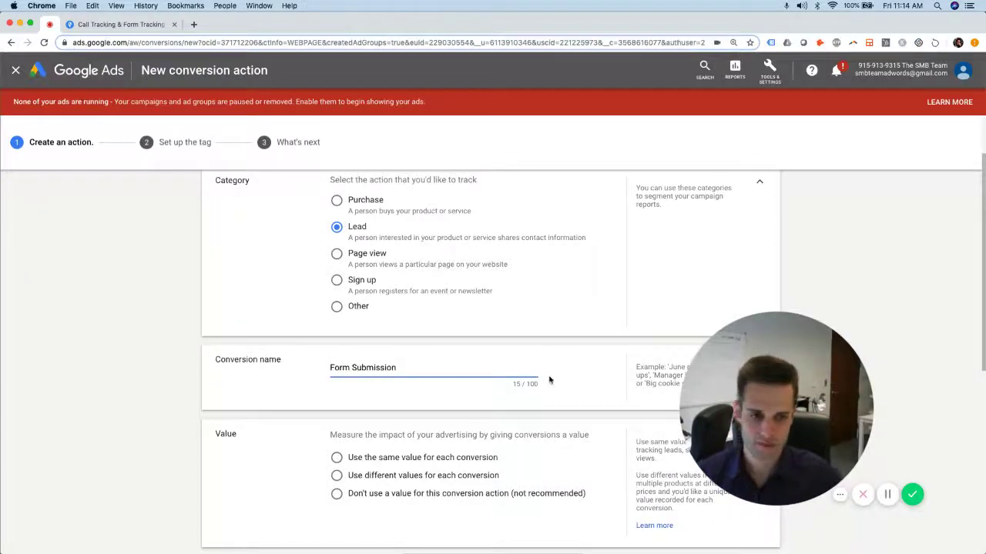
{"action": "scroll", "coordinate": [547, 378], "scroll_direction": "down", "scroll_amount": 4}
{"action": "left_click_drag", "start_coordinate": [805, 415], "coordinate": [841, 449]}
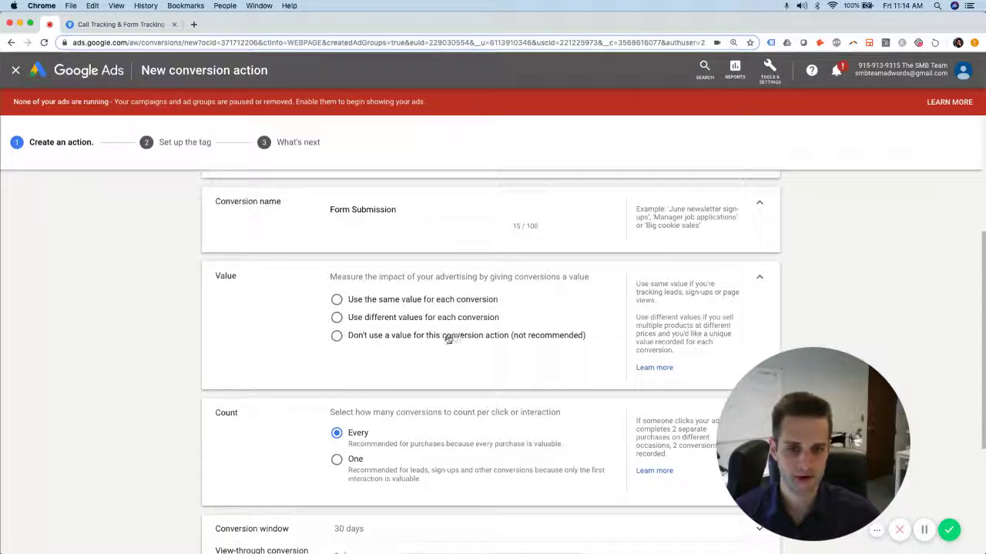
{"action": "left_click", "coordinate": [337, 336]}
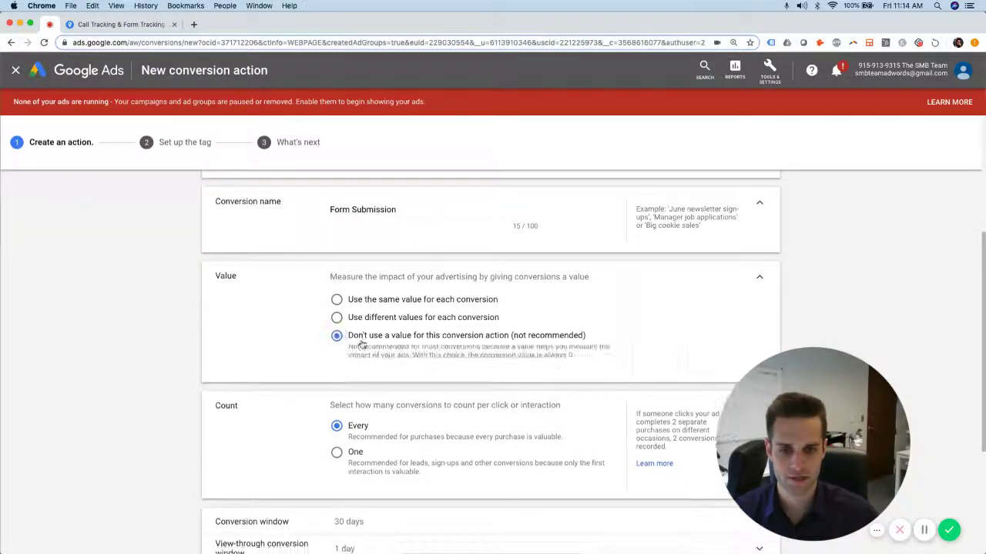
{"action": "scroll", "coordinate": [558, 362], "scroll_direction": "down", "scroll_amount": 1}
Change the conversion window from 30 days to 90 days
{"action": "scroll", "coordinate": [554, 352], "scroll_direction": "down", "scroll_amount": 5}
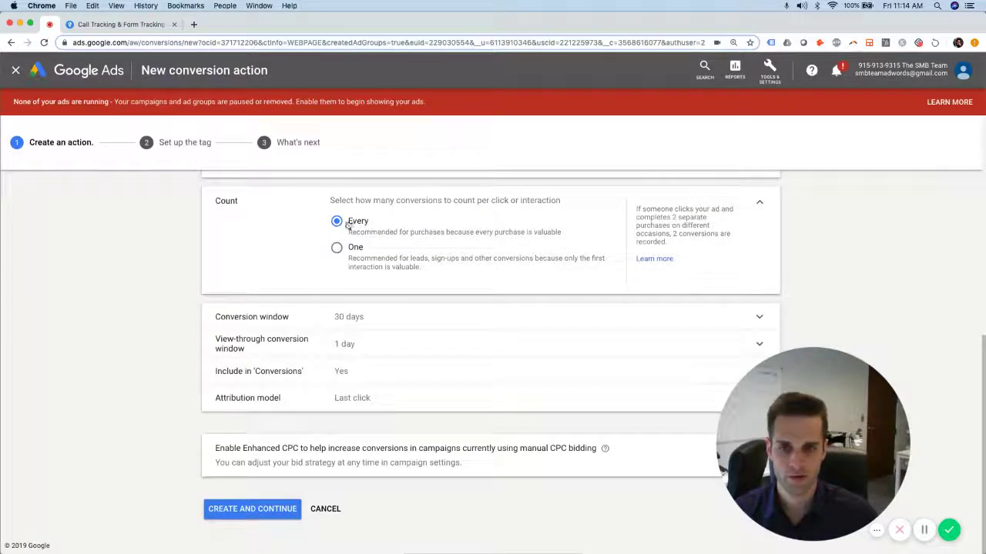
{"action": "left_click_drag", "start_coordinate": [334, 201], "coordinate": [565, 203]}
{"action": "left_click", "coordinate": [473, 200]}
{"action": "left_click", "coordinate": [554, 207]}
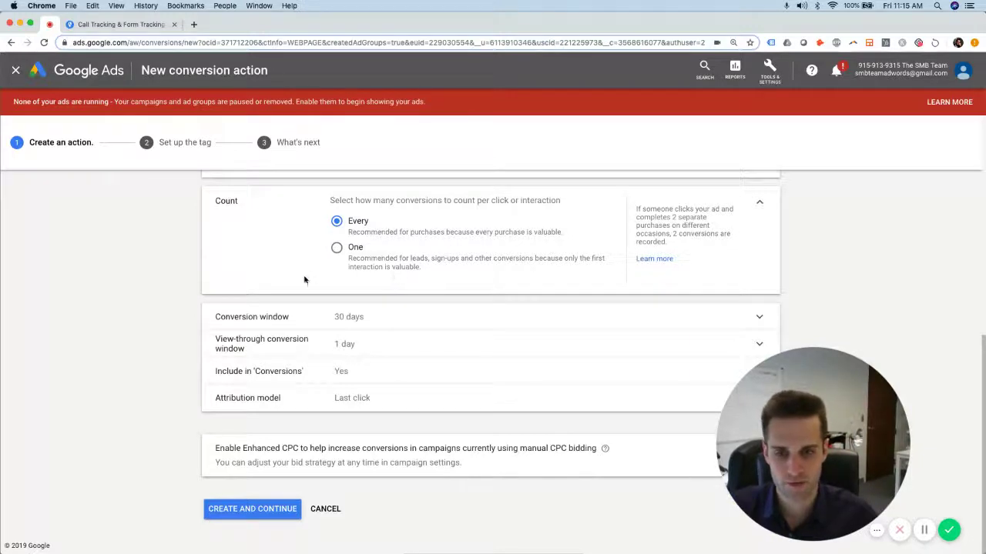
{"action": "left_click", "coordinate": [305, 319]}
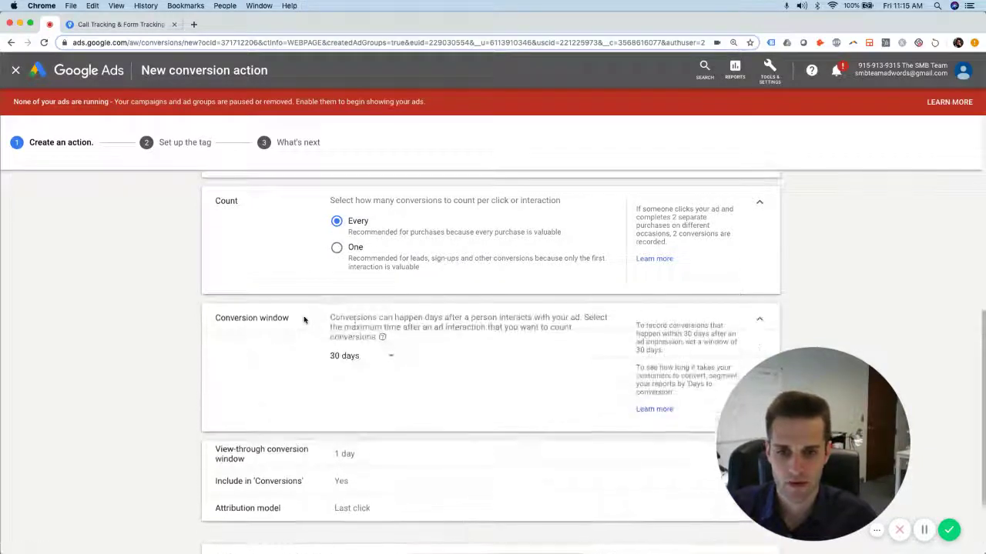
{"action": "left_click", "coordinate": [390, 359]}
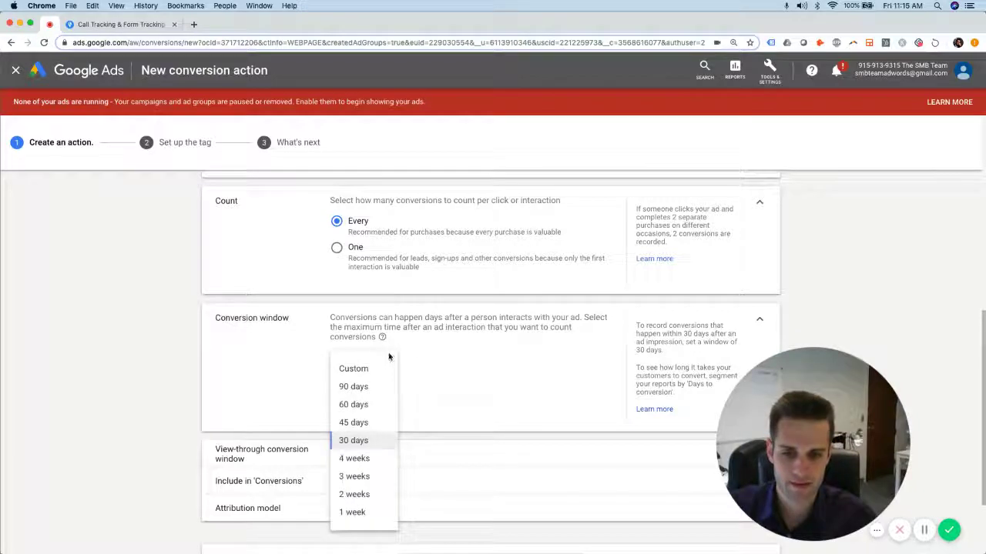
{"action": "left_click", "coordinate": [369, 388]}
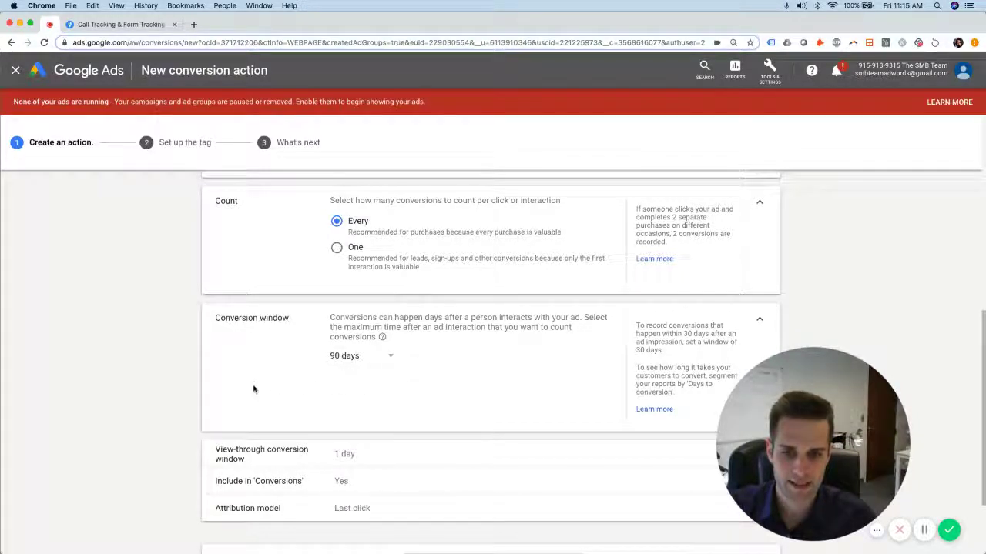
Review the 1-day view-through conversion window and the Include in 'Conversions' setting
{"action": "scroll", "coordinate": [522, 350], "scroll_direction": "down", "scroll_amount": 2}
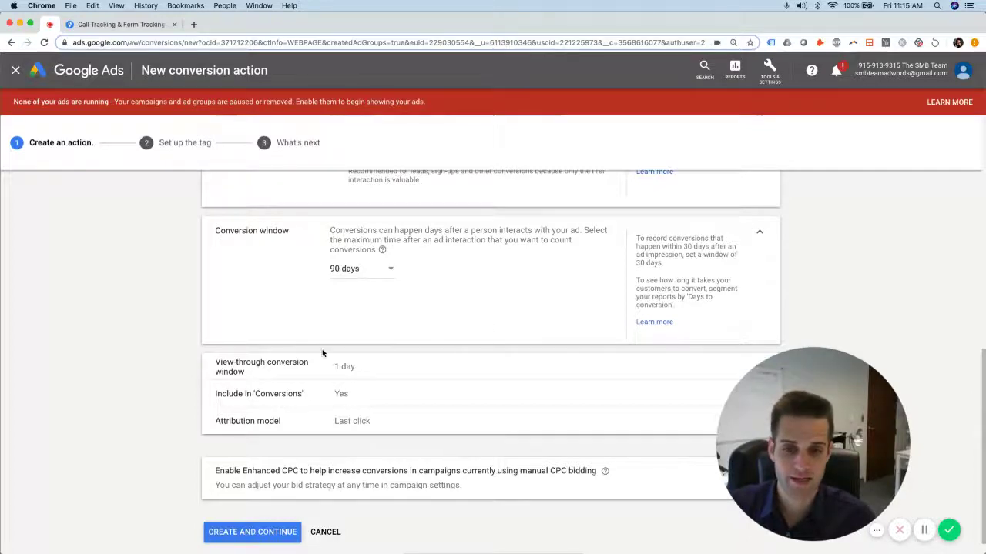
{"action": "scroll", "coordinate": [327, 341], "scroll_direction": "up", "scroll_amount": 3}
{"action": "scroll", "coordinate": [390, 355], "scroll_direction": "down", "scroll_amount": 3}
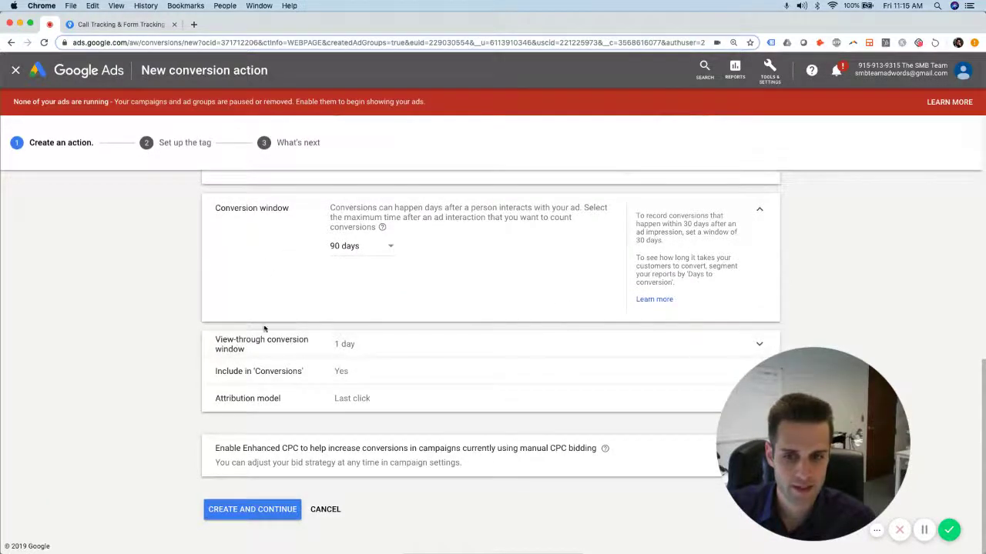
{"action": "left_click", "coordinate": [237, 345]}
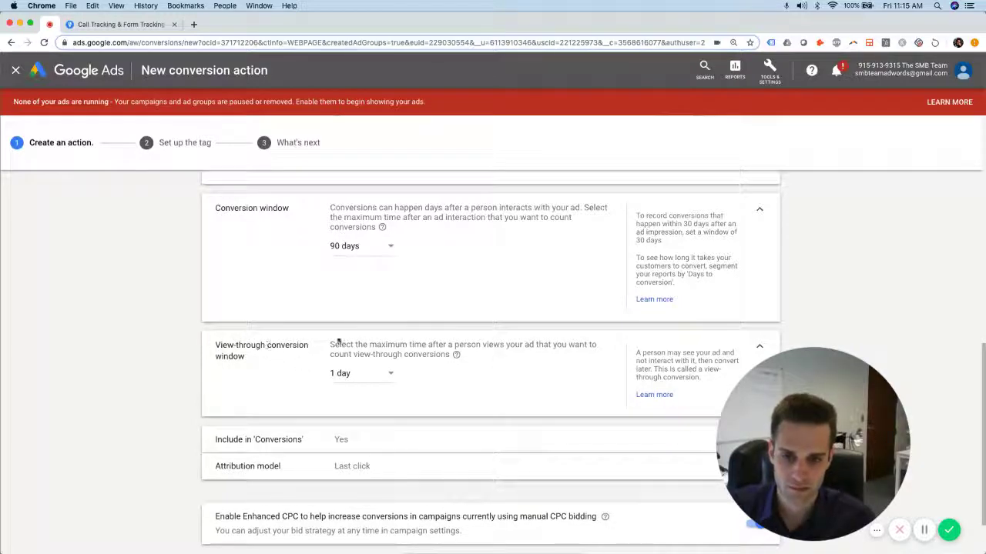
{"action": "scroll", "coordinate": [537, 373], "scroll_direction": "down", "scroll_amount": 2}
{"action": "left_click", "coordinate": [308, 377]}
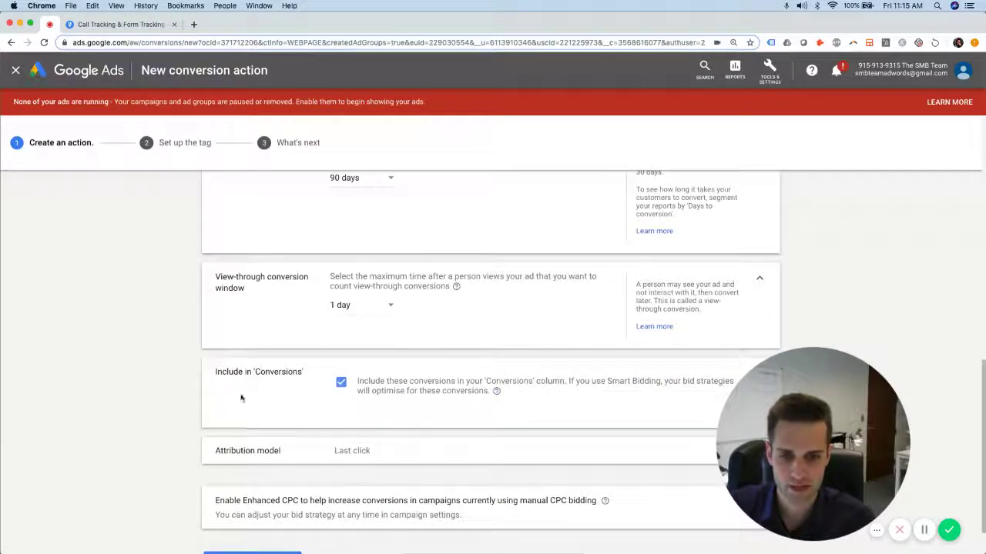
Expand Attribution model and browse the options in its Last click dropdown
{"action": "left_click", "coordinate": [288, 451]}
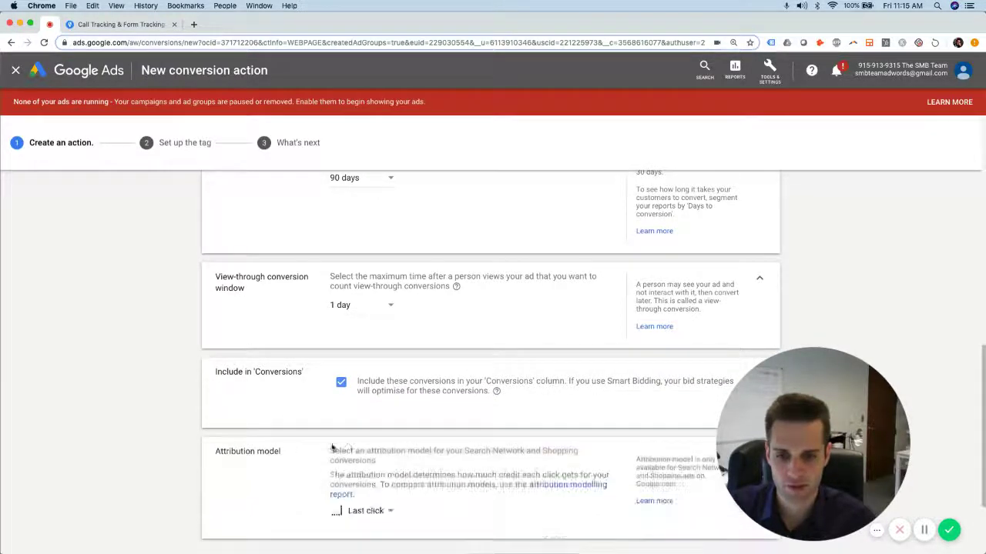
{"action": "left_click", "coordinate": [381, 445]}
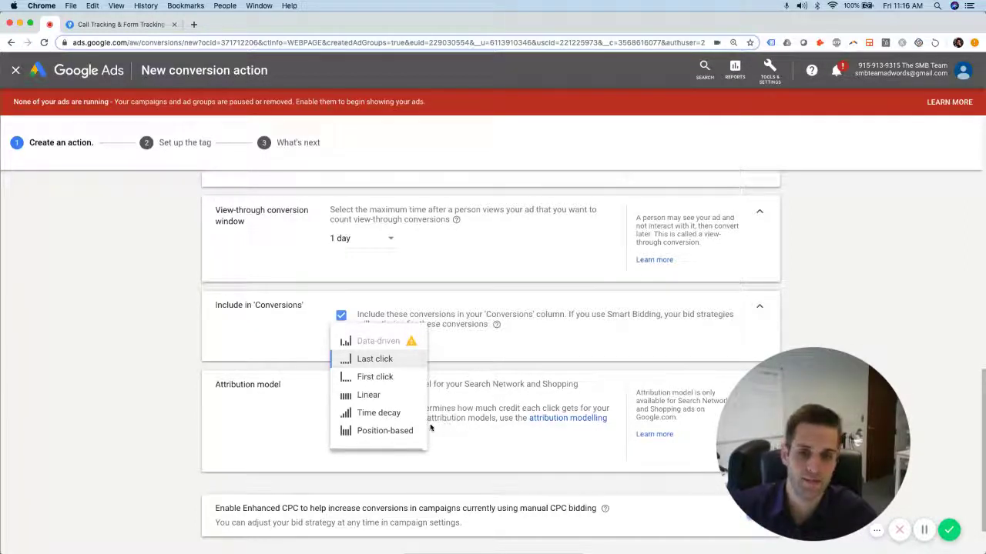
{"action": "mouse_move", "coordinate": [424, 430]}
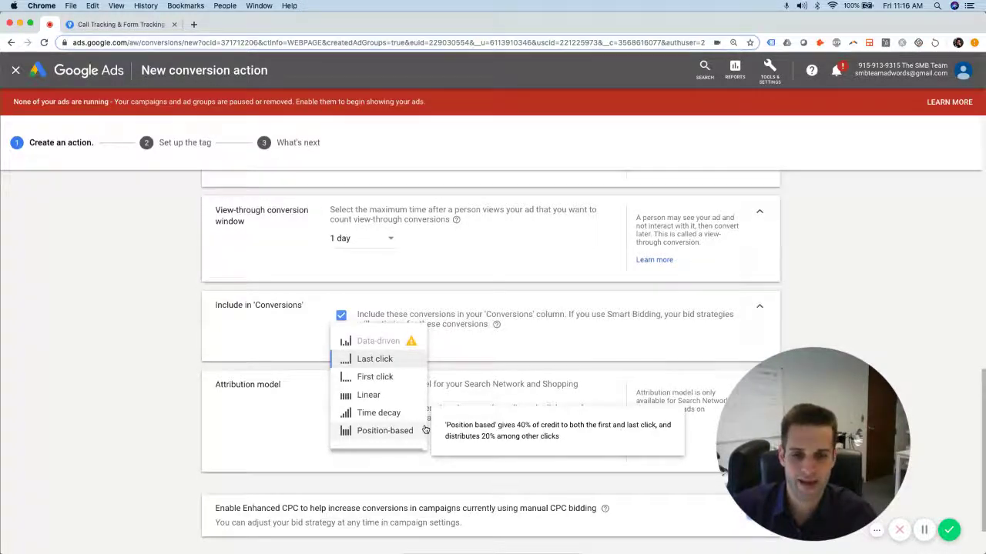
{"action": "mouse_move", "coordinate": [368, 415]}
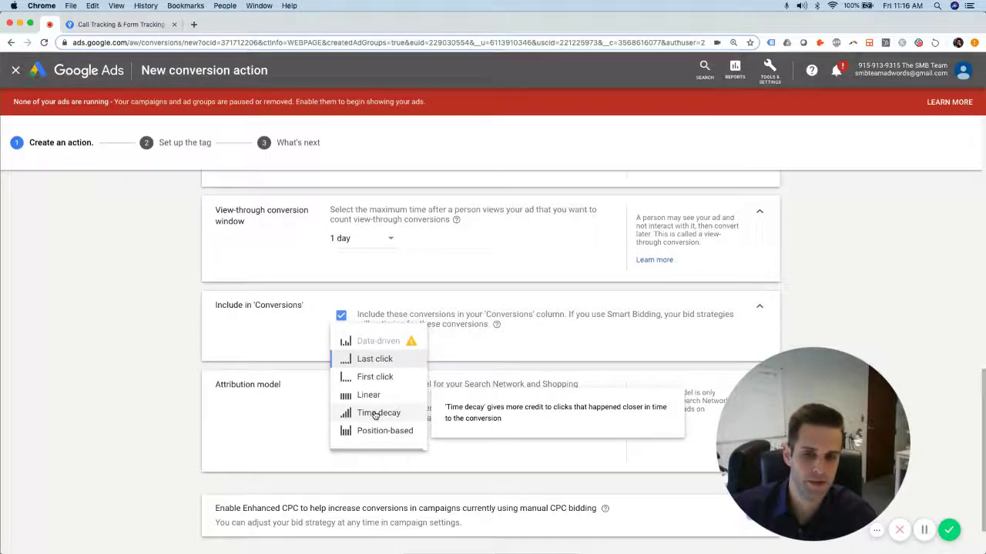
Choose Time decay as the attribution model
{"action": "left_click", "coordinate": [376, 413]}
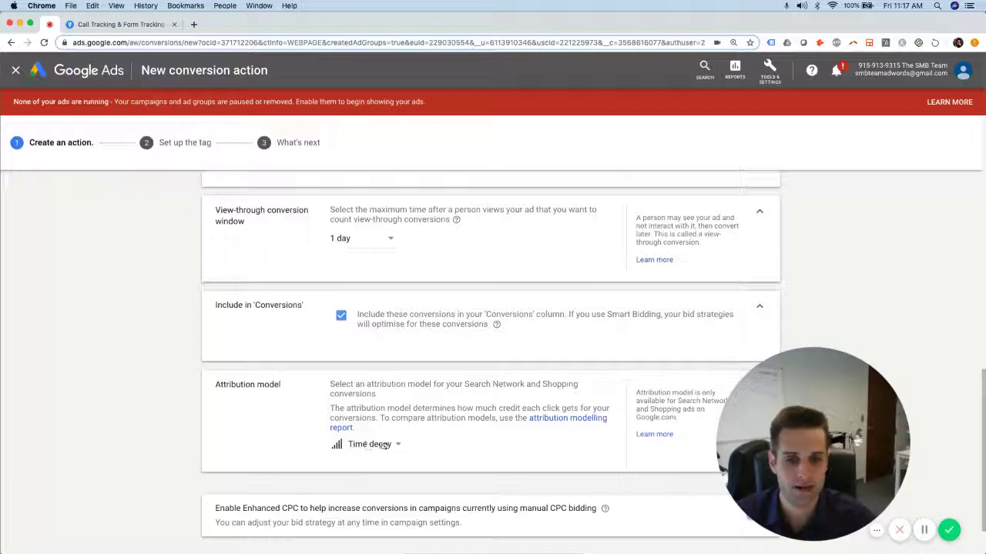
Save the Form Submission conversion action with Create and Continue
{"action": "scroll", "coordinate": [424, 437], "scroll_direction": "down", "scroll_amount": 2}
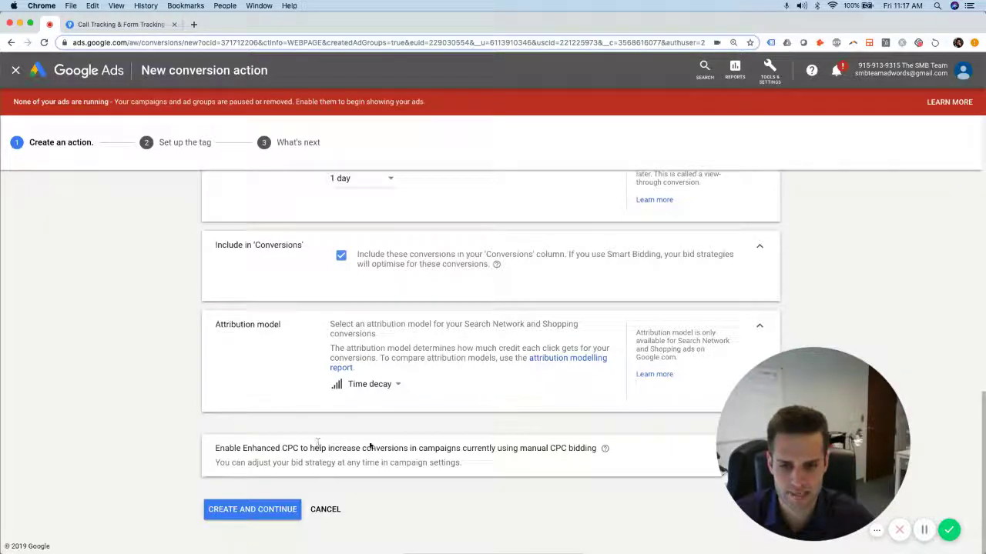
{"action": "left_click_drag", "start_coordinate": [371, 448], "coordinate": [471, 449]}
{"action": "left_click_drag", "start_coordinate": [273, 463], "coordinate": [462, 463]}
{"action": "left_click", "coordinate": [462, 463]}
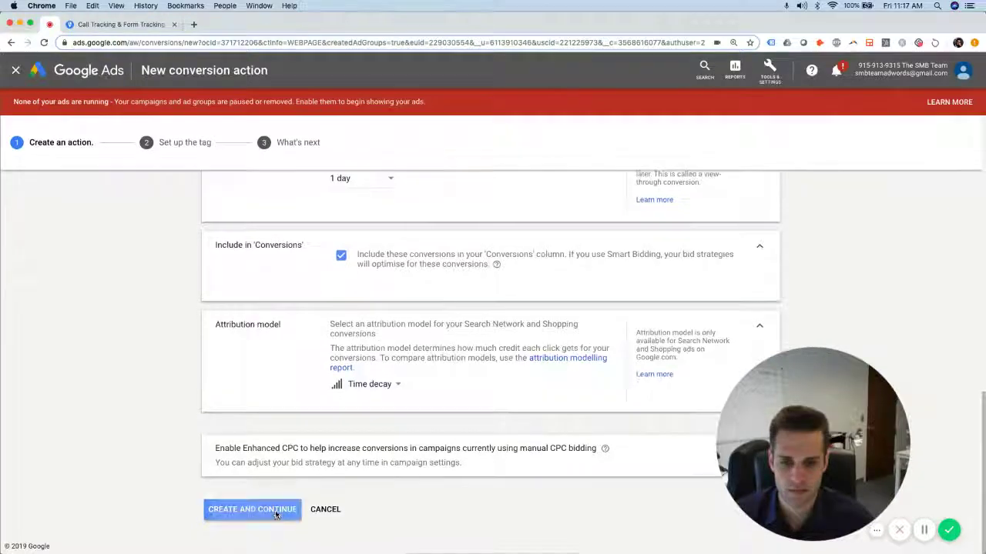
{"action": "left_click", "coordinate": [276, 516]}
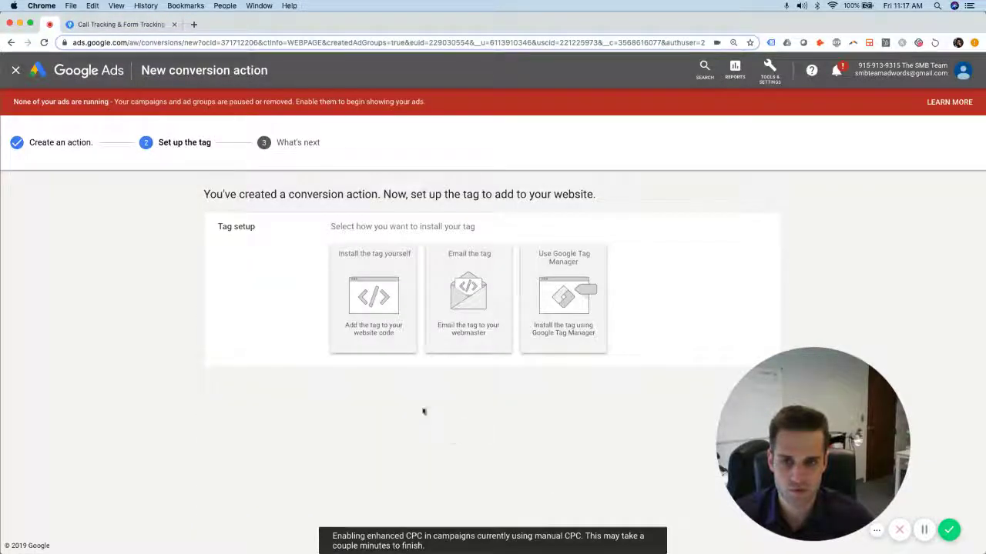
Choose to install the tag yourself and download the global site tag code as a text file
{"action": "left_click", "coordinate": [391, 270]}
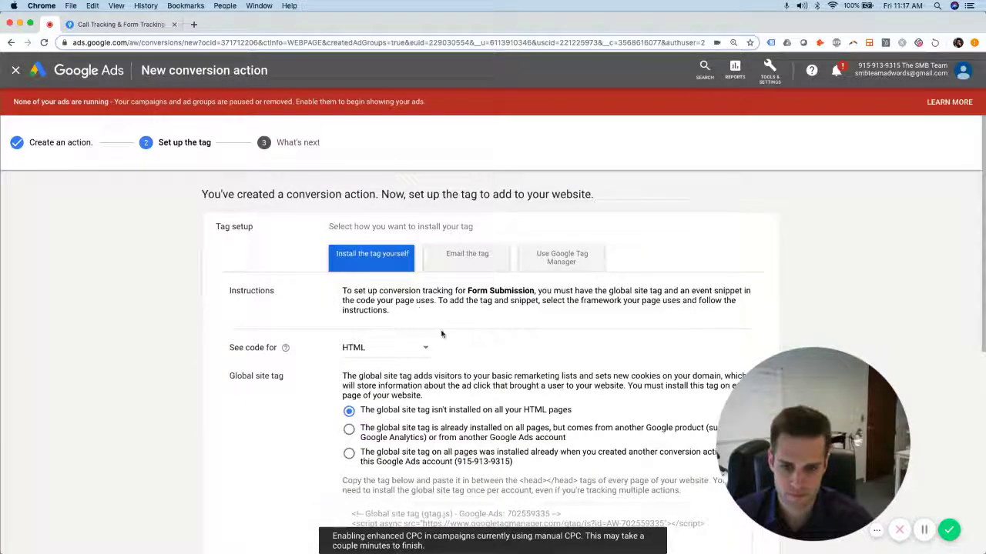
{"action": "scroll", "coordinate": [514, 372], "scroll_direction": "down", "scroll_amount": 3}
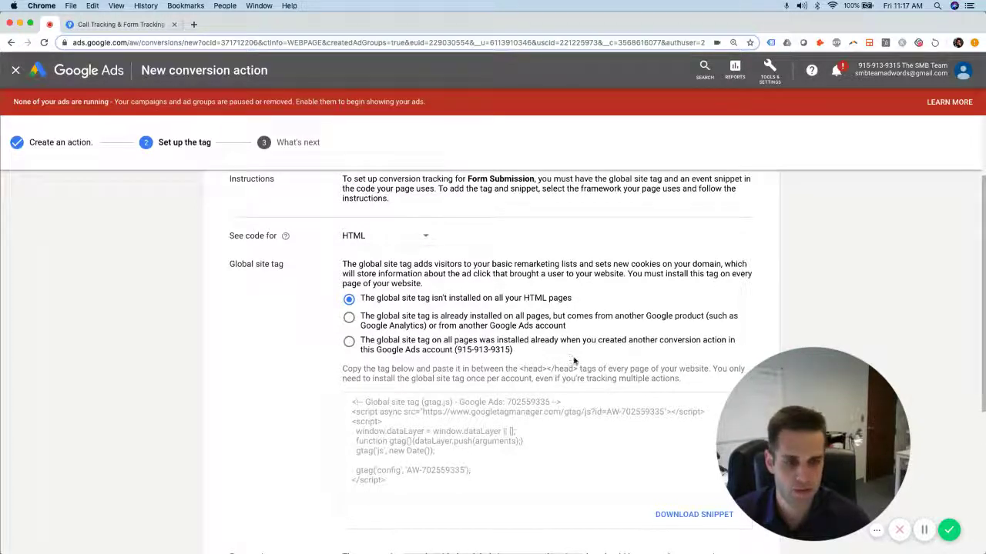
{"action": "scroll", "coordinate": [297, 382], "scroll_direction": "down", "scroll_amount": 3}
{"action": "scroll", "coordinate": [303, 381], "scroll_direction": "up", "scroll_amount": 3}
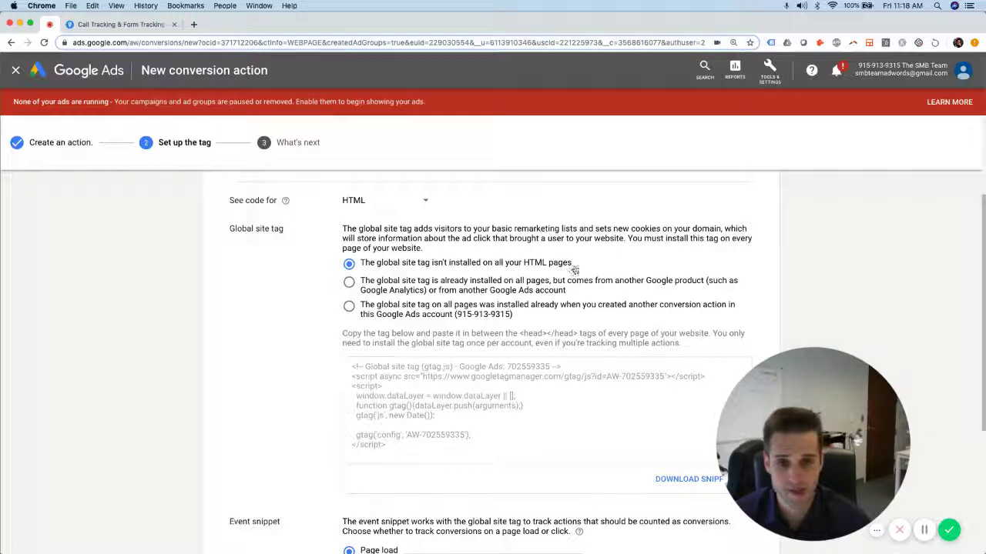
{"action": "left_click", "coordinate": [533, 368]}
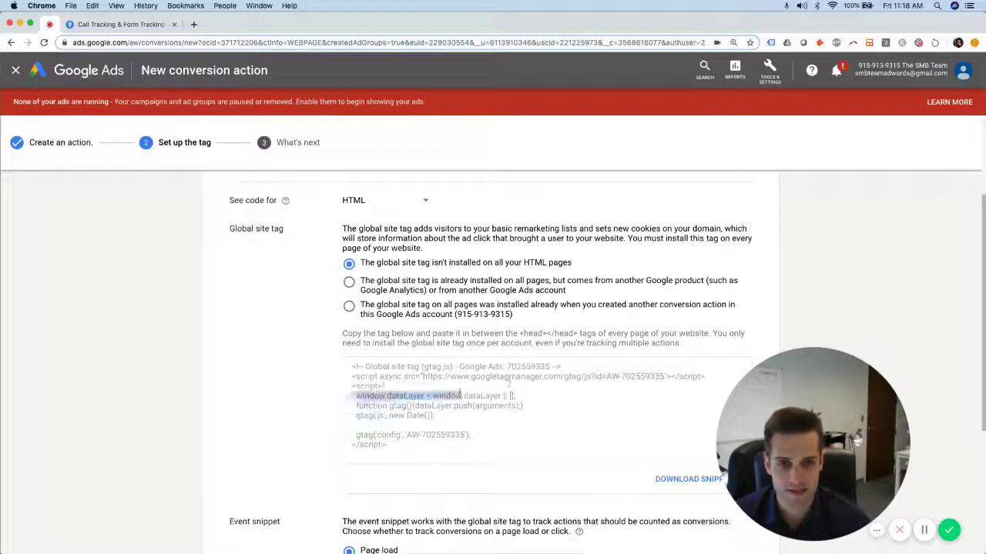
{"action": "left_click", "coordinate": [684, 480]}
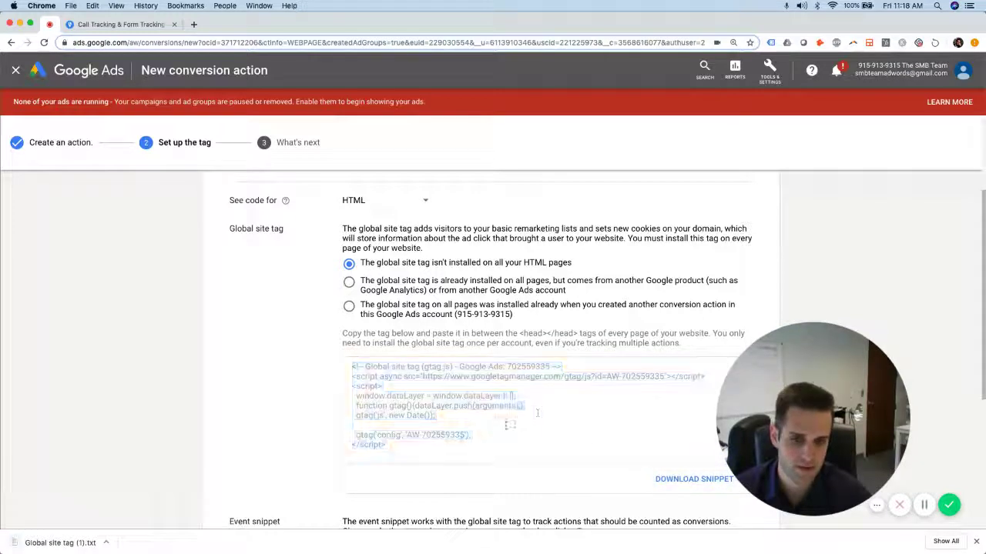
{"action": "left_click", "coordinate": [385, 447]}
{"action": "key", "text": "super+c"}
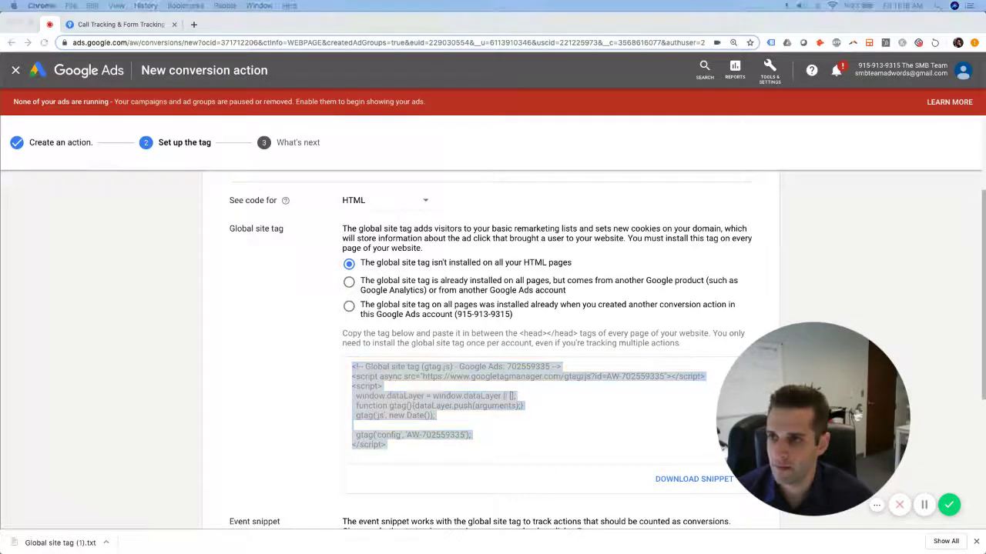
Paste the global site tag into the funnel's Head Tracking Code and save the settings
{"action": "key", "text": "super+grave"}
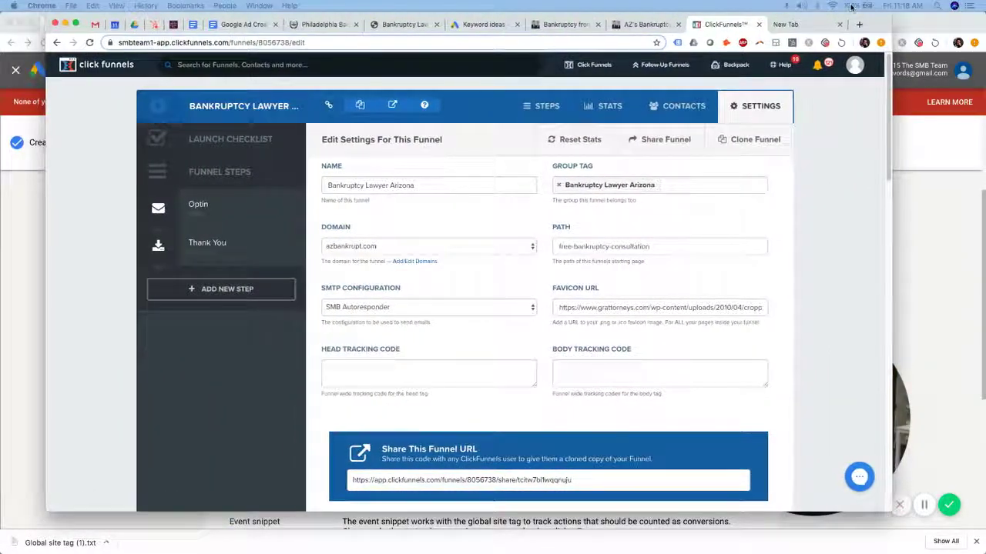
{"action": "left_click", "coordinate": [469, 375]}
{"action": "key", "text": "super+v"}
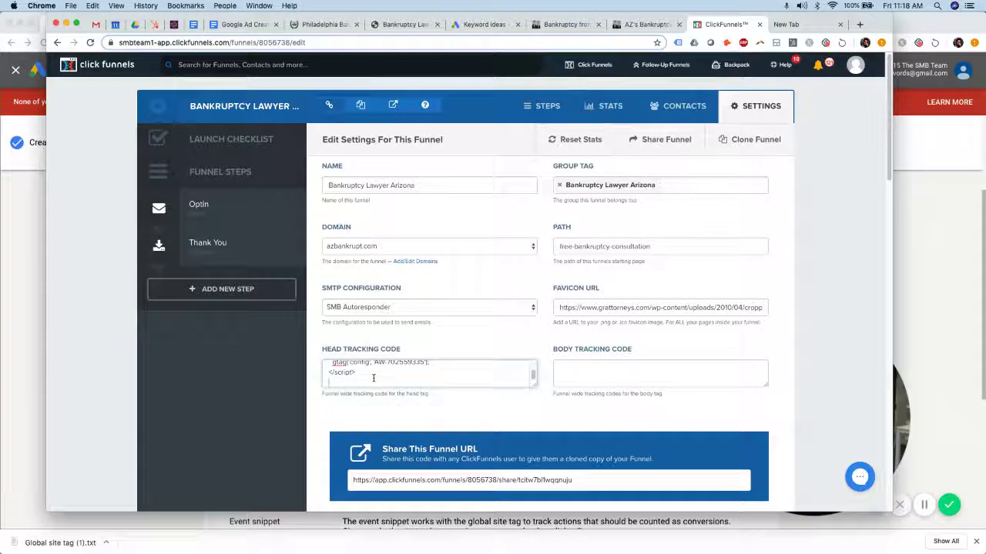
{"action": "scroll", "coordinate": [373, 378], "scroll_direction": "up", "scroll_amount": 5}
{"action": "scroll", "coordinate": [378, 373], "scroll_direction": "down", "scroll_amount": 3}
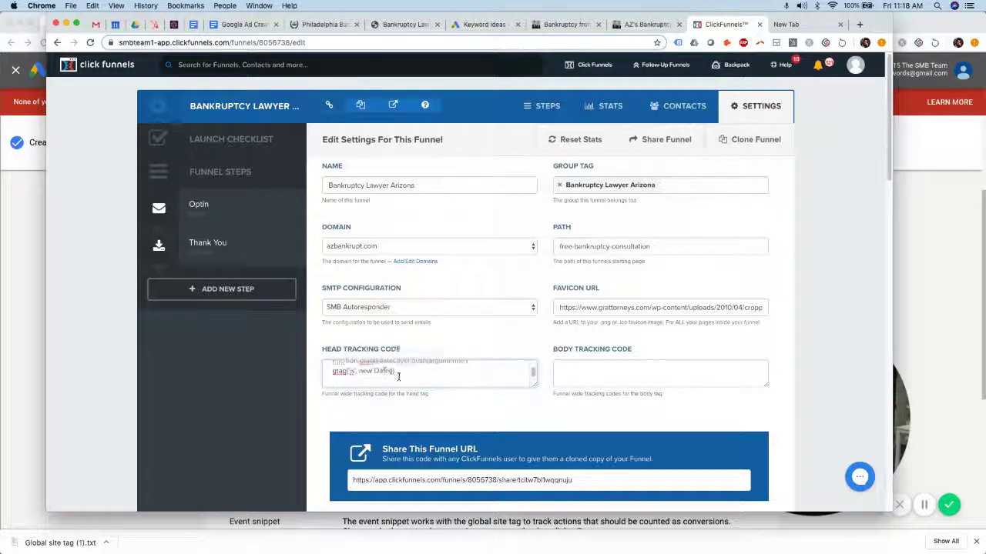
{"action": "scroll", "coordinate": [377, 372], "scroll_direction": "up", "scroll_amount": 3}
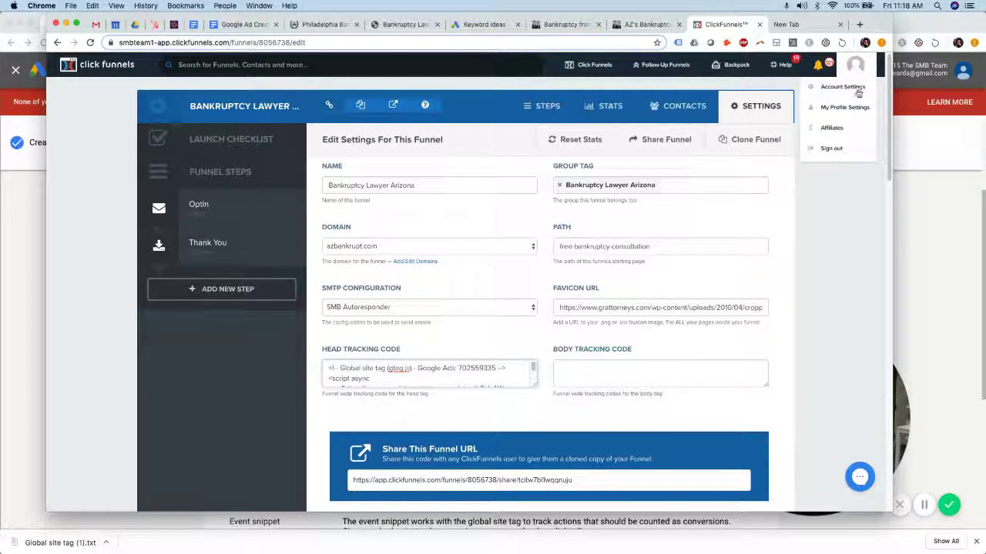
{"action": "scroll", "coordinate": [801, 277], "scroll_direction": "down", "scroll_amount": 3}
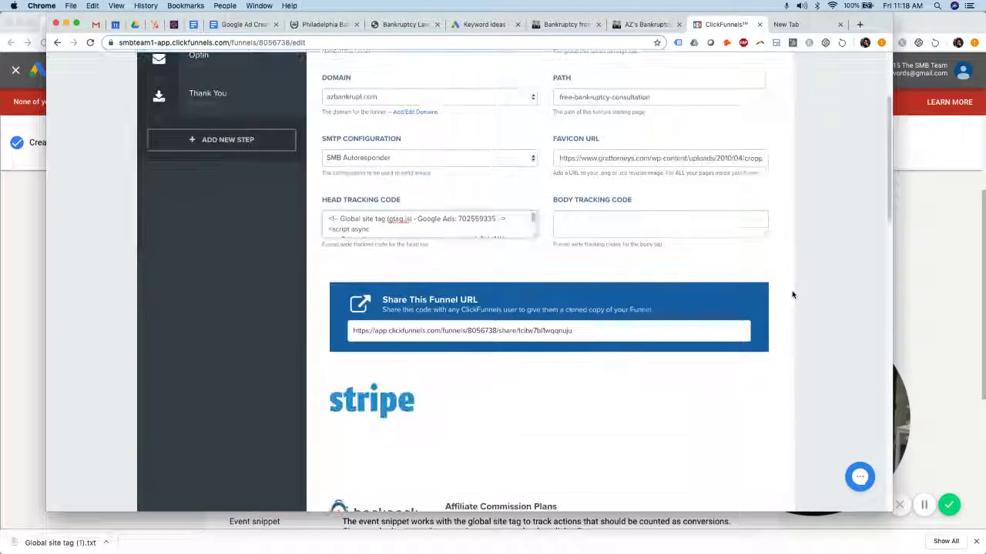
{"action": "scroll", "coordinate": [782, 281], "scroll_direction": "down", "scroll_amount": 10}
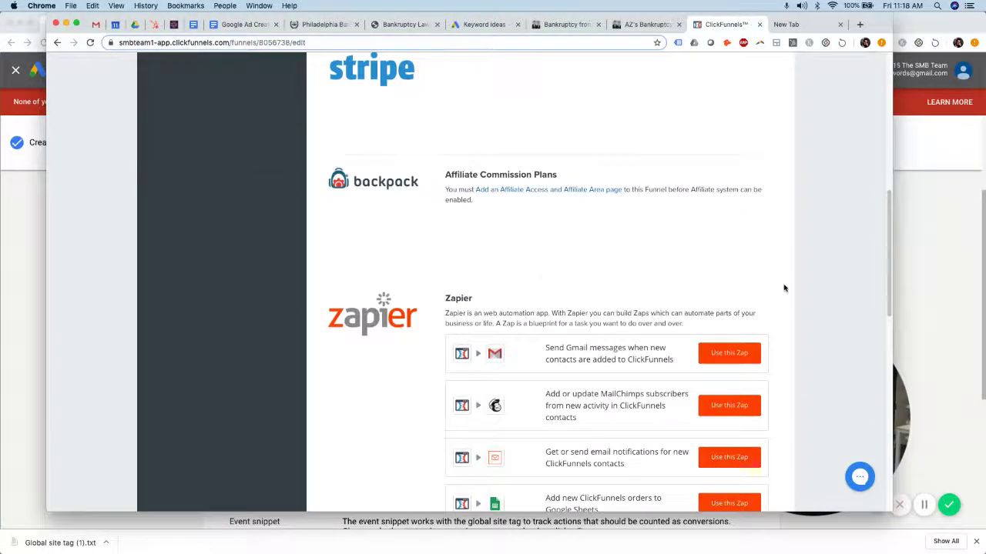
{"action": "scroll", "coordinate": [755, 448], "scroll_direction": "down", "scroll_amount": 3}
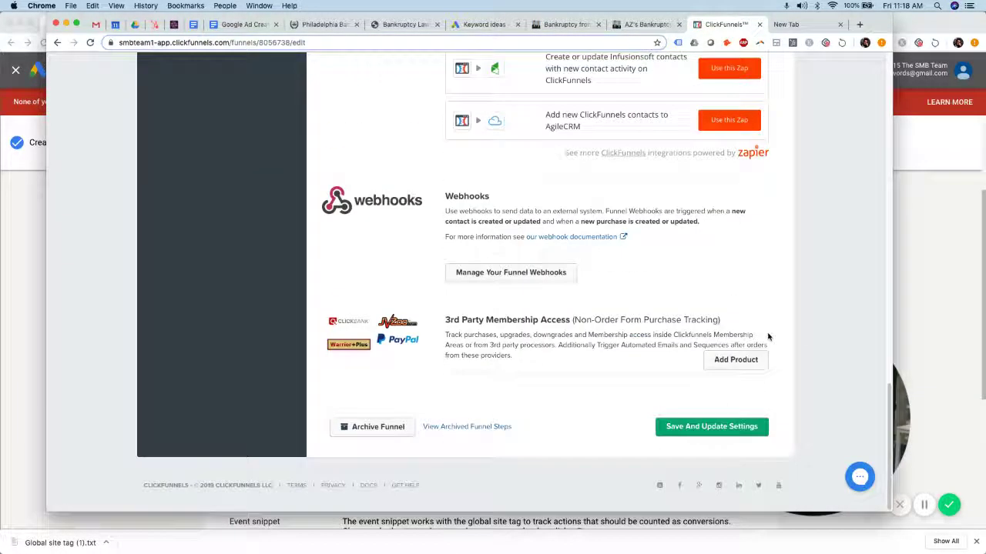
{"action": "left_click", "coordinate": [733, 423]}
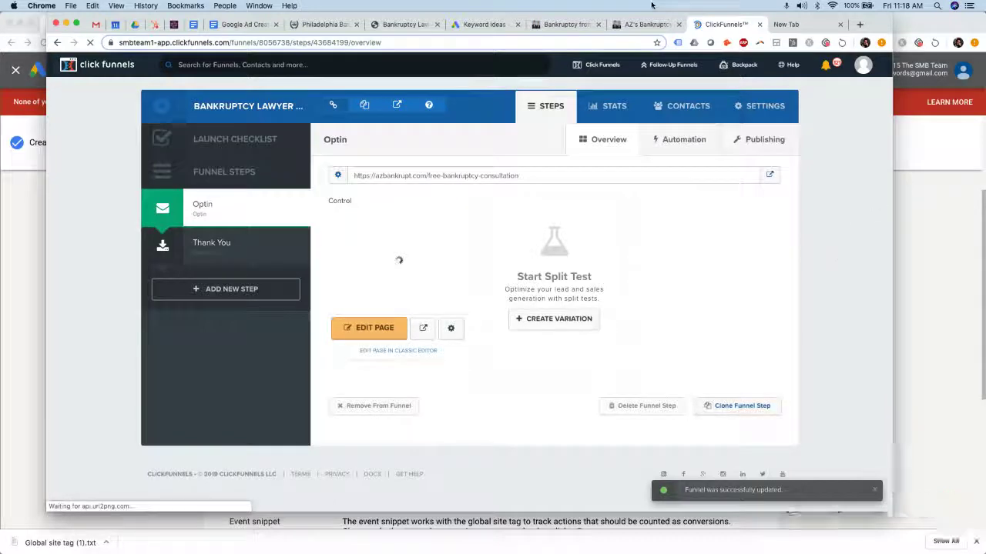
Select and copy the Form Submission page-load event snippet code in Google Ads
{"action": "key", "text": "super+m"}
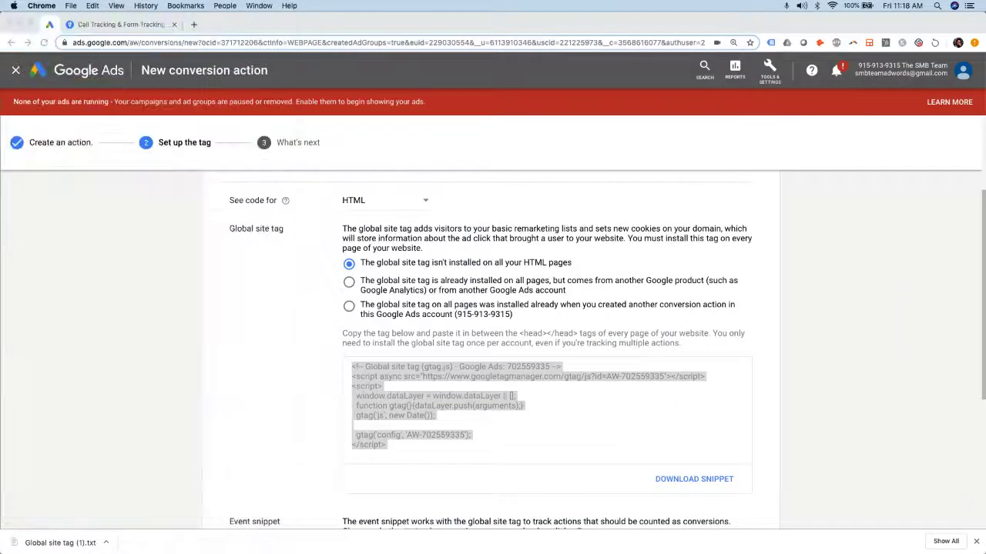
{"action": "left_click", "coordinate": [240, 329]}
{"action": "scroll", "coordinate": [465, 320], "scroll_direction": "down", "scroll_amount": 5}
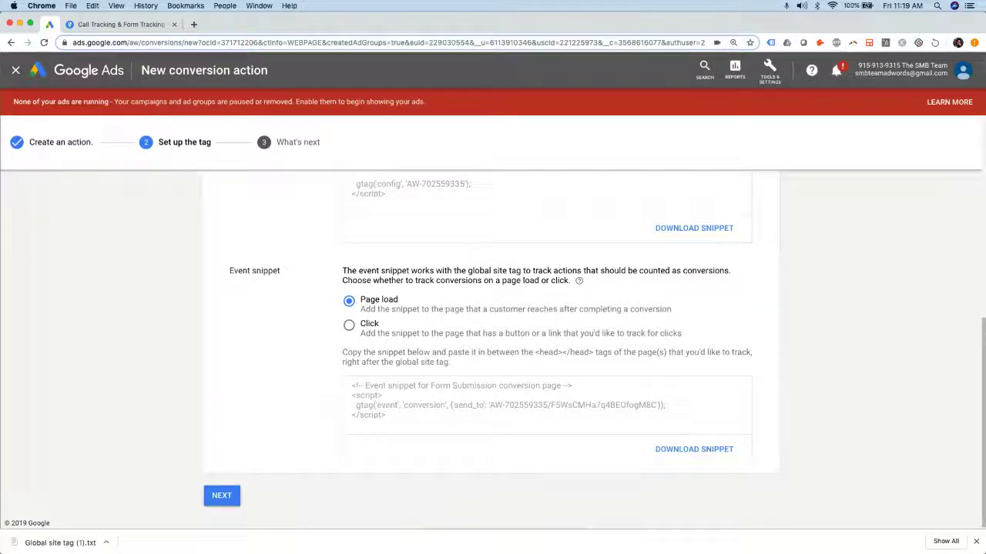
{"action": "left_click_drag", "start_coordinate": [401, 418], "coordinate": [347, 385]}
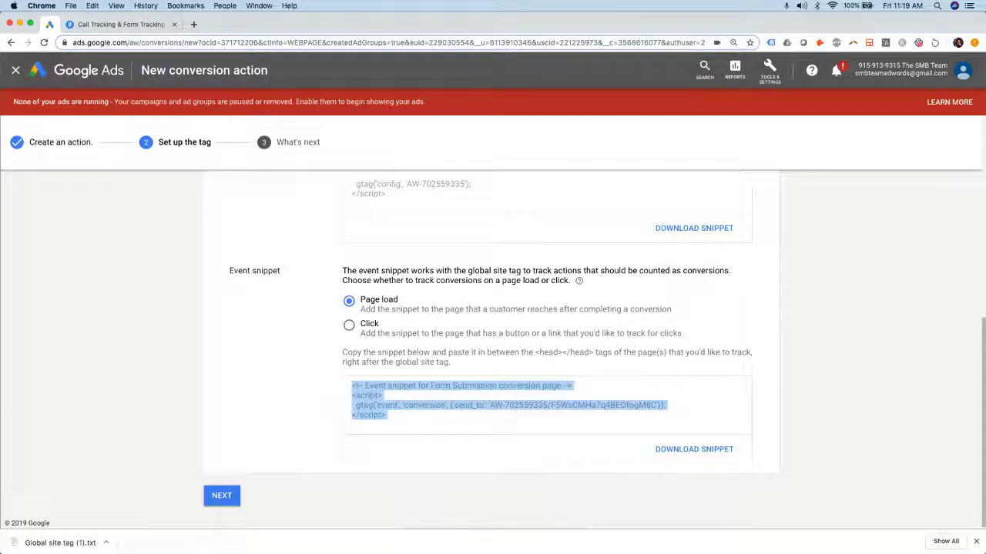
{"action": "key", "text": "super+grave"}
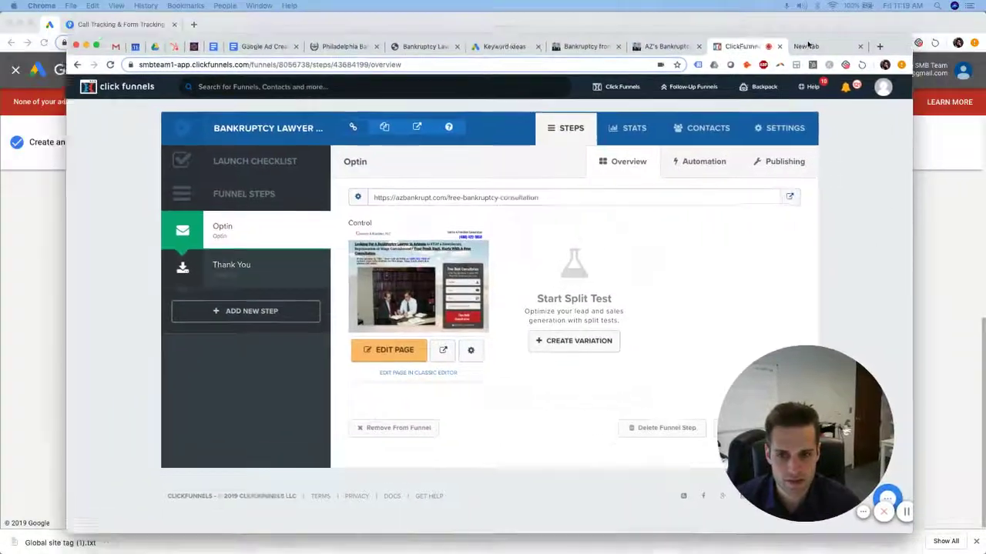
{"action": "key", "text": "super+grave"}
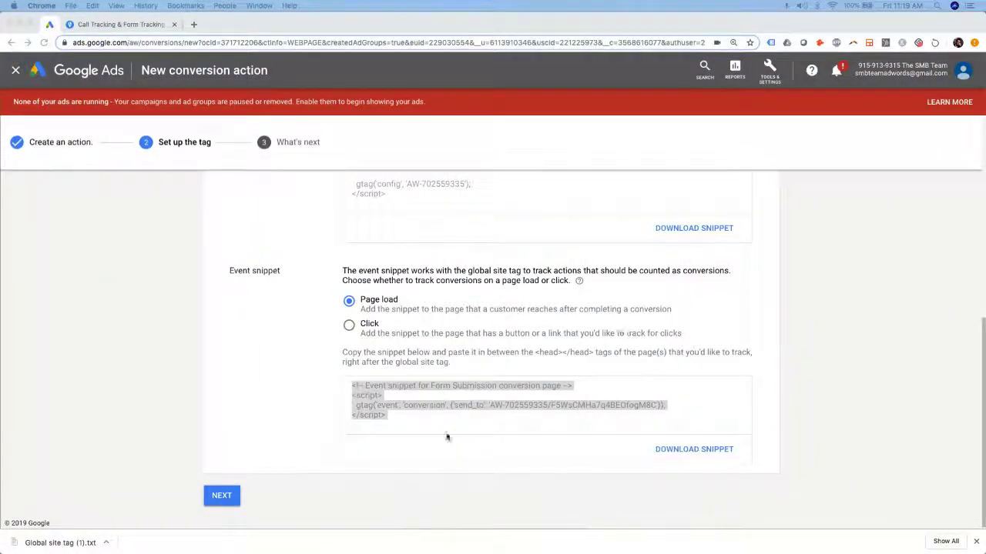
{"action": "left_click_drag", "start_coordinate": [375, 417], "coordinate": [341, 394]}
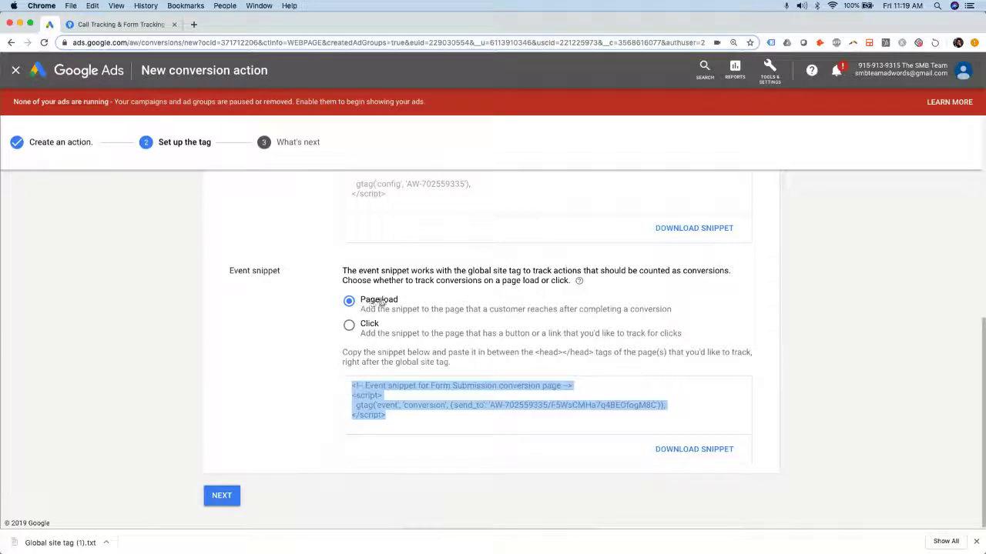
{"action": "left_click_drag", "start_coordinate": [402, 415], "coordinate": [352, 385]}
{"action": "key", "text": "super+c"}
Bring the ClickFunnels window forward and enlarge it to fill the screen
{"action": "key", "text": "super+grave"}
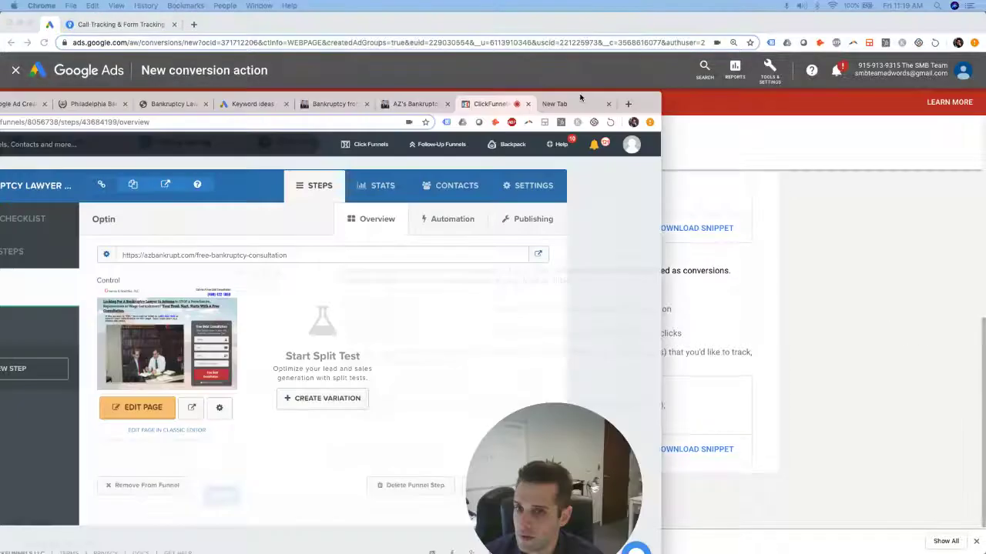
{"action": "left_click_drag", "start_coordinate": [580, 98], "coordinate": [770, 20]}
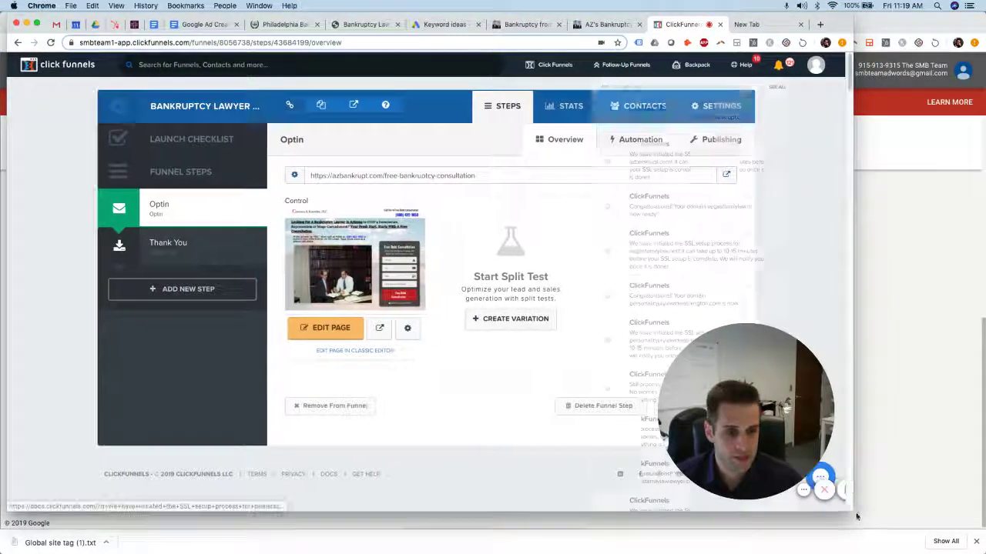
{"action": "left_click_drag", "start_coordinate": [853, 511], "coordinate": [964, 531]}
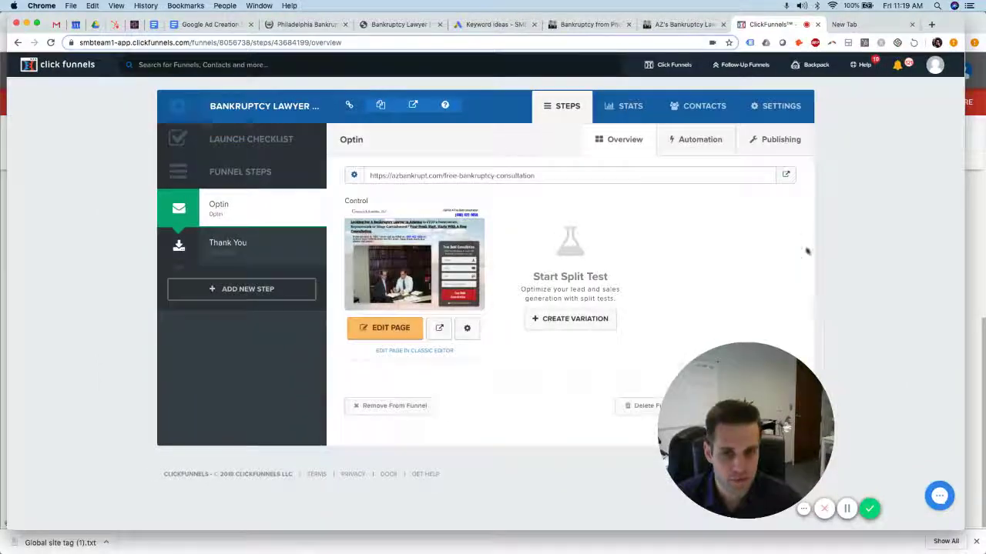
{"action": "triple_click", "coordinate": [731, 271]}
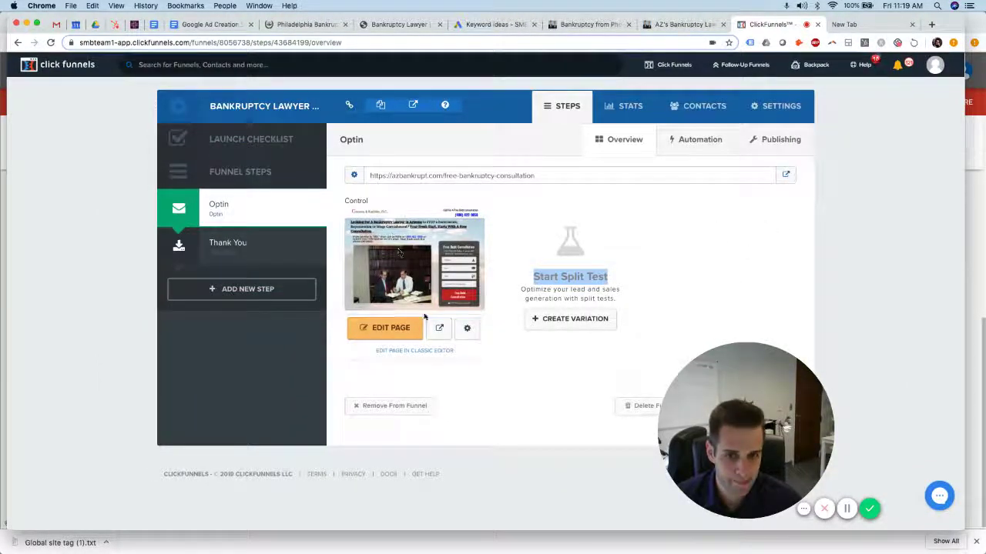
Check the bankruptcy landing pages and close the extra Bankruptcy Lawyer tab
{"action": "left_click", "coordinate": [688, 24]}
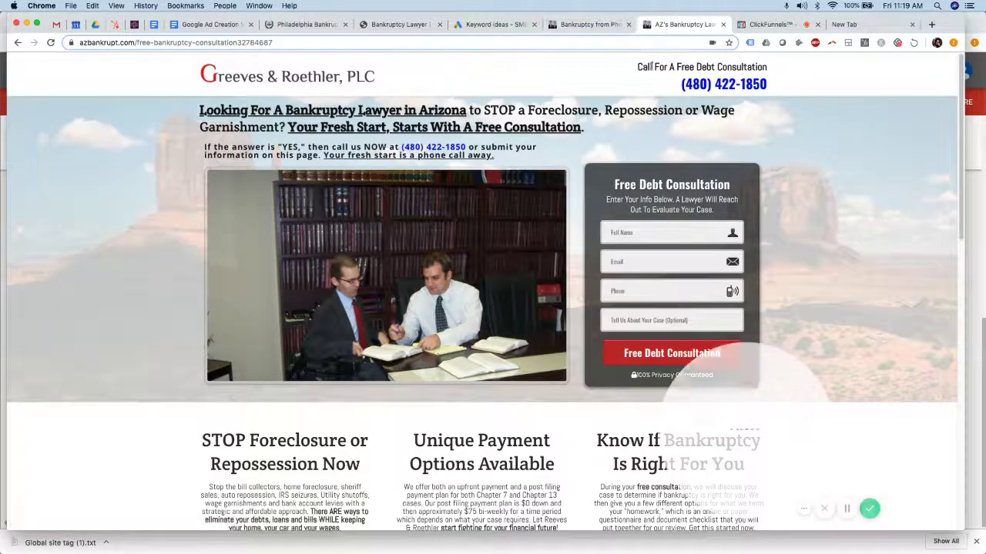
{"action": "scroll", "coordinate": [720, 262], "scroll_direction": "down", "scroll_amount": 2}
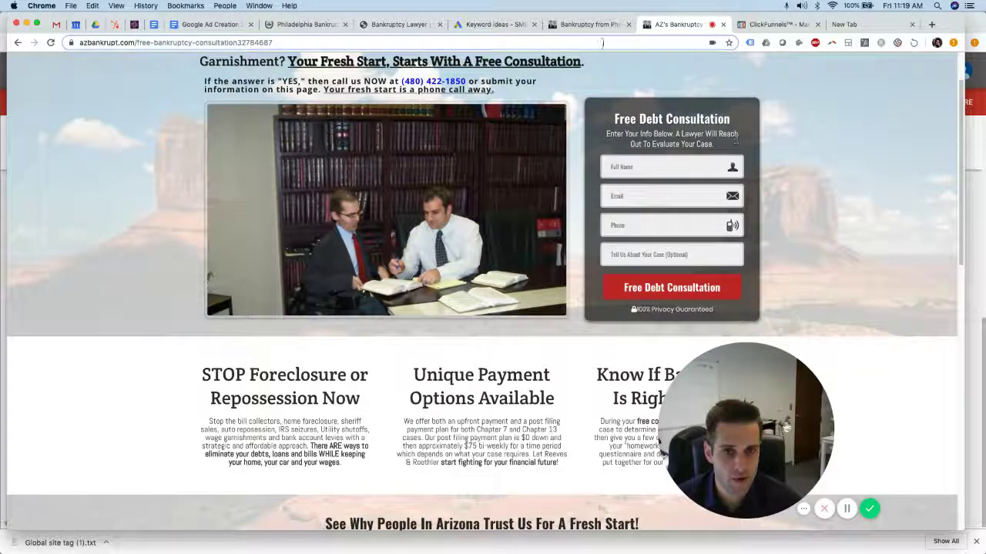
{"action": "left_click", "coordinate": [582, 25]}
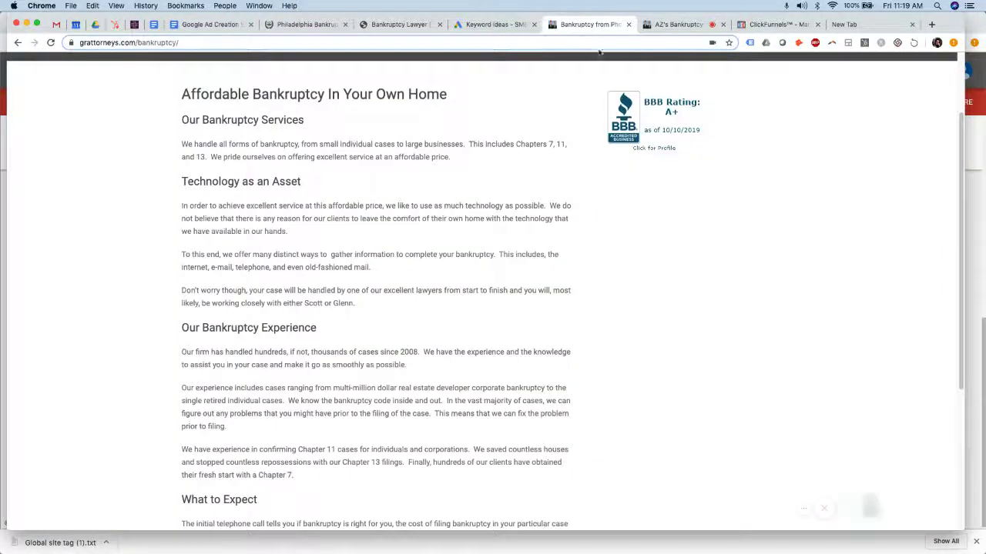
{"action": "left_click", "coordinate": [667, 25]}
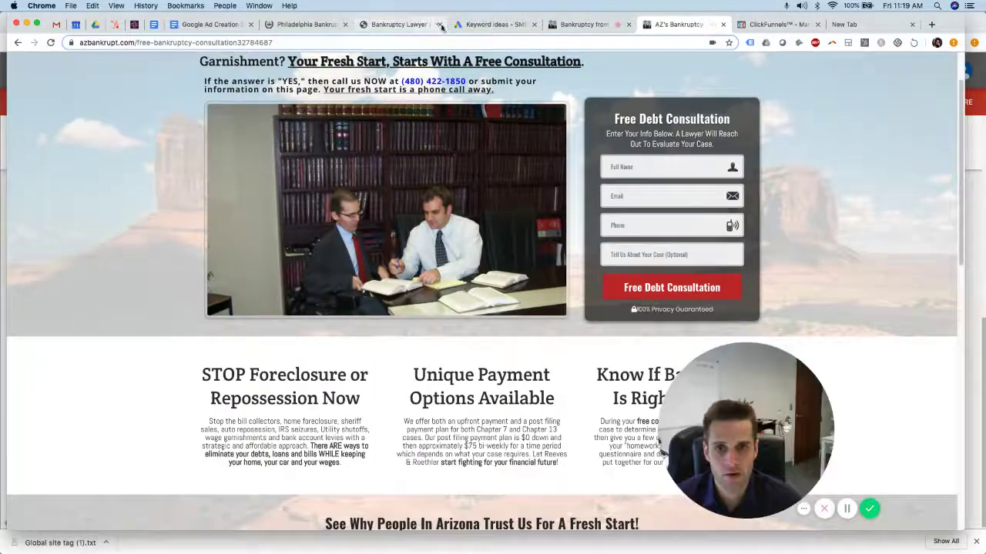
{"action": "left_click", "coordinate": [439, 25]}
{"action": "left_click", "coordinate": [420, 25]}
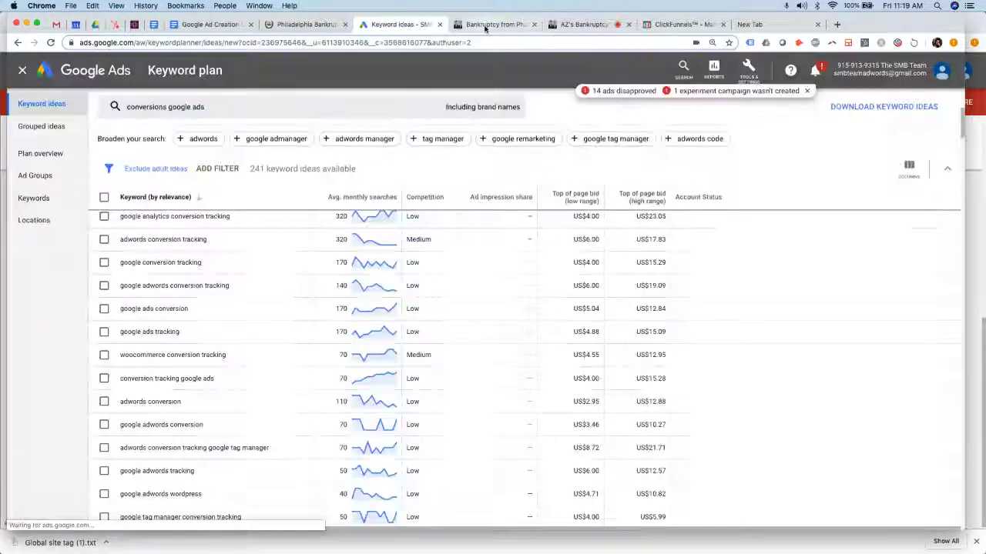
{"action": "left_click", "coordinate": [497, 25]}
Open the Thank You step in the page editor and bring up its Tracking Code settings
{"action": "left_click", "coordinate": [638, 25]}
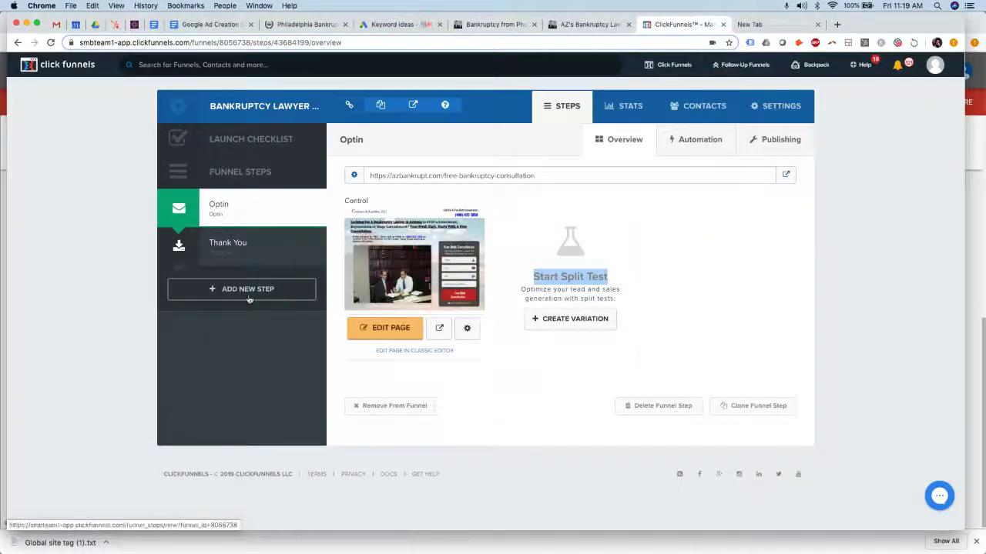
{"action": "left_click", "coordinate": [235, 254]}
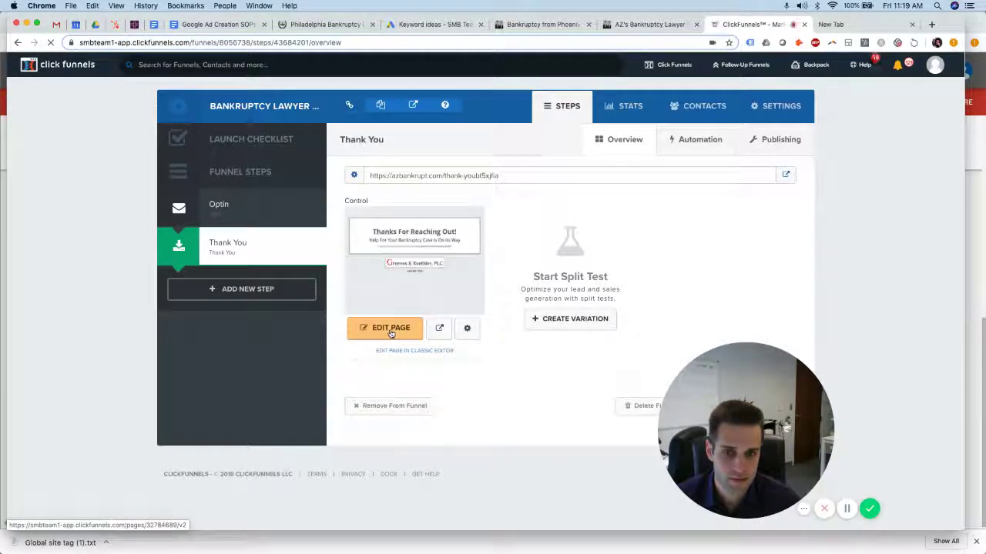
{"action": "left_click", "coordinate": [389, 328]}
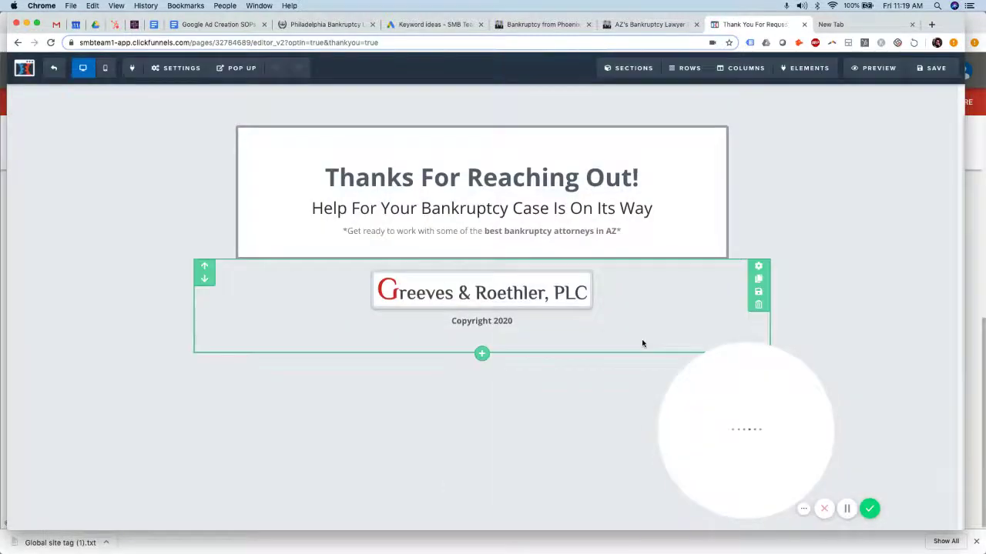
{"action": "left_click_drag", "start_coordinate": [827, 377], "coordinate": [844, 378]}
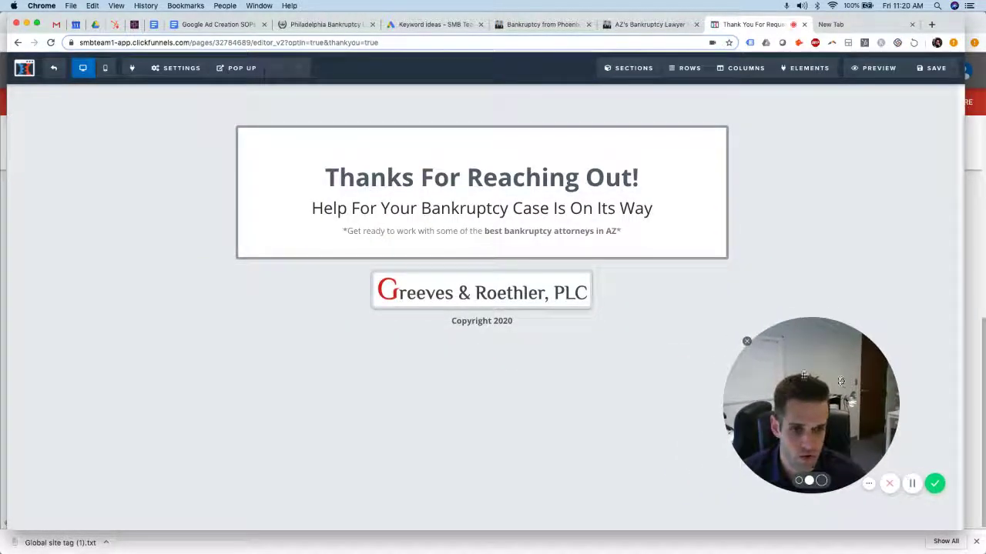
{"action": "left_click", "coordinate": [175, 68]}
{"action": "left_click", "coordinate": [183, 131]}
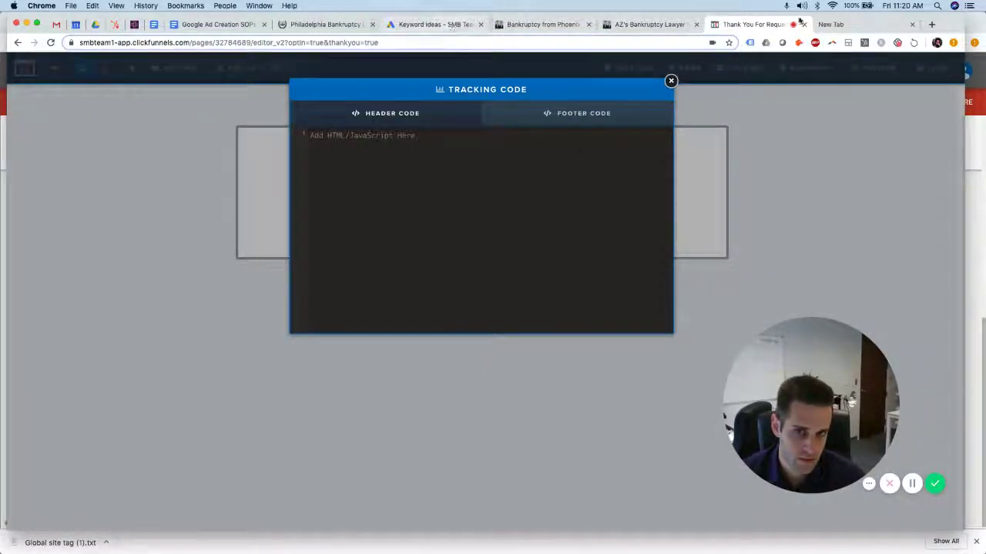
Paste the Form Submission event snippet into the Header Code and close the dialog
{"action": "key", "text": "super+grave"}
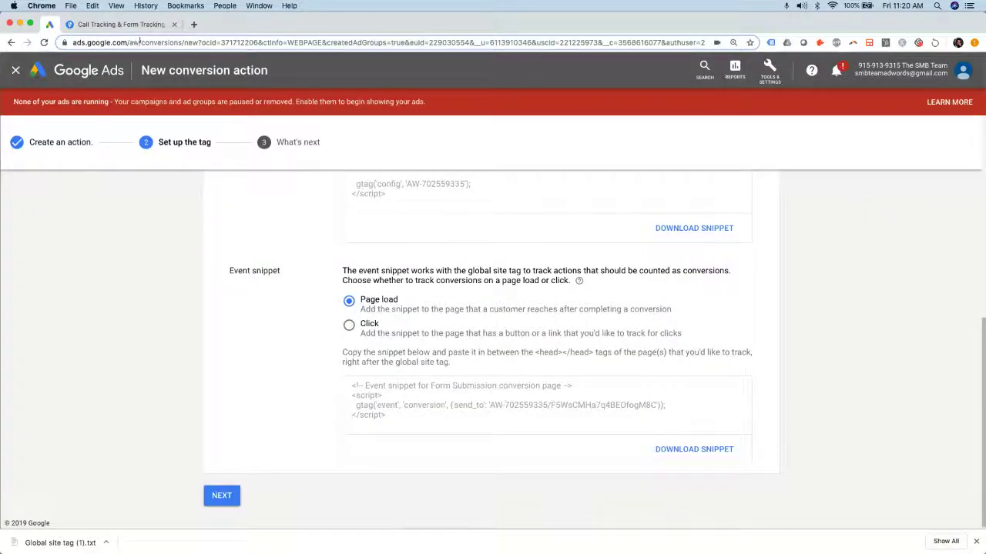
{"action": "left_click", "coordinate": [389, 405]}
{"action": "left_click", "coordinate": [395, 416]}
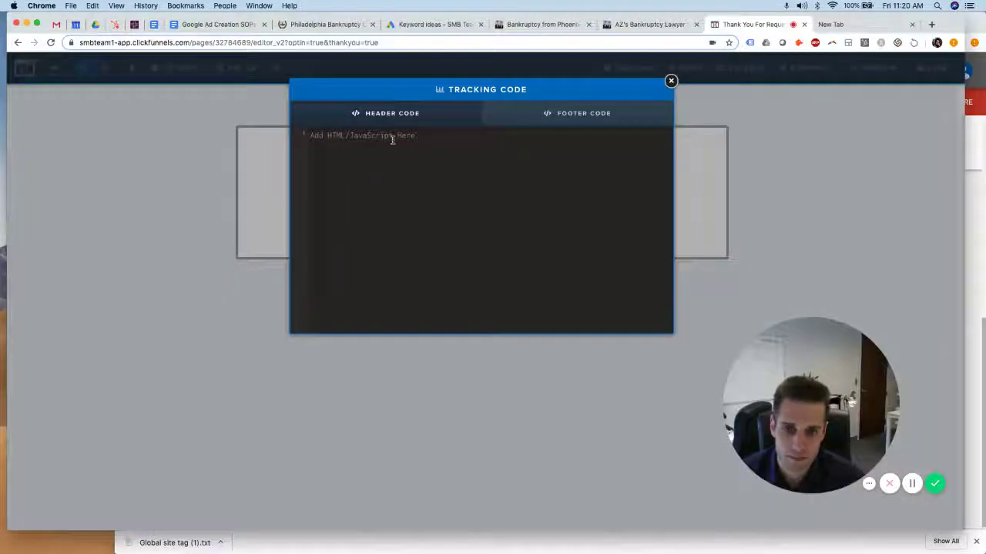
{"action": "left_click", "coordinate": [398, 134]}
{"action": "key", "text": "super+v"}
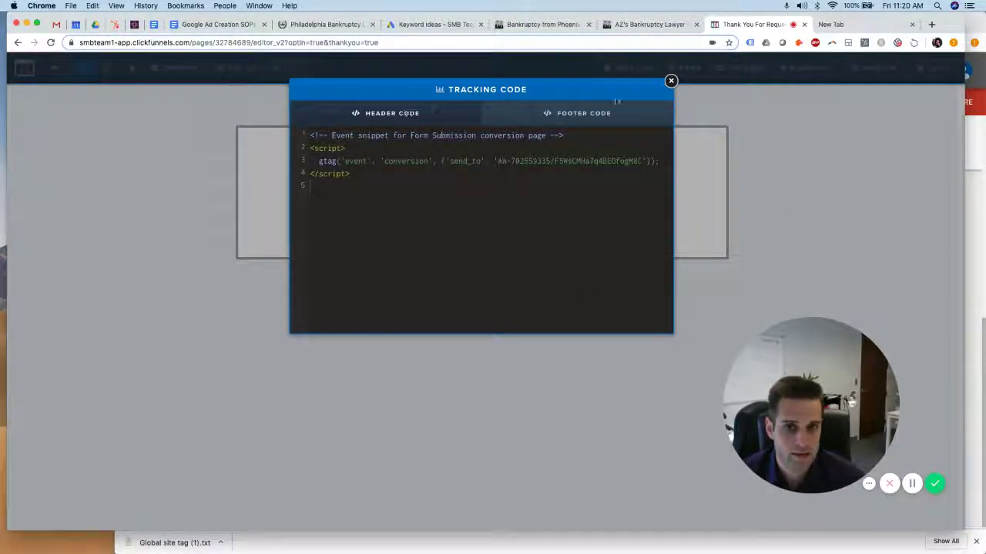
{"action": "left_click", "coordinate": [816, 205]}
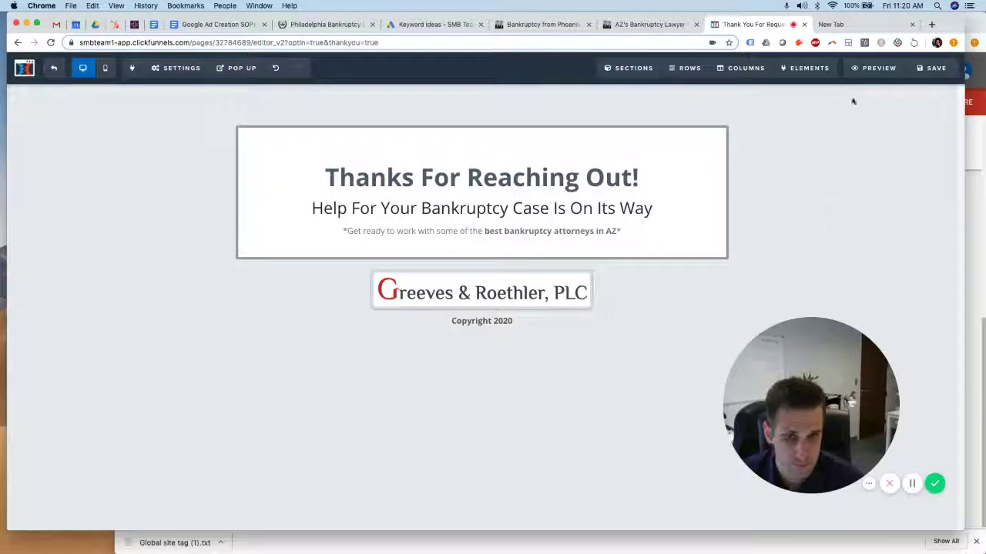
Save the thank-you page and move past the event snippet to the final setup step
{"action": "left_click", "coordinate": [938, 70]}
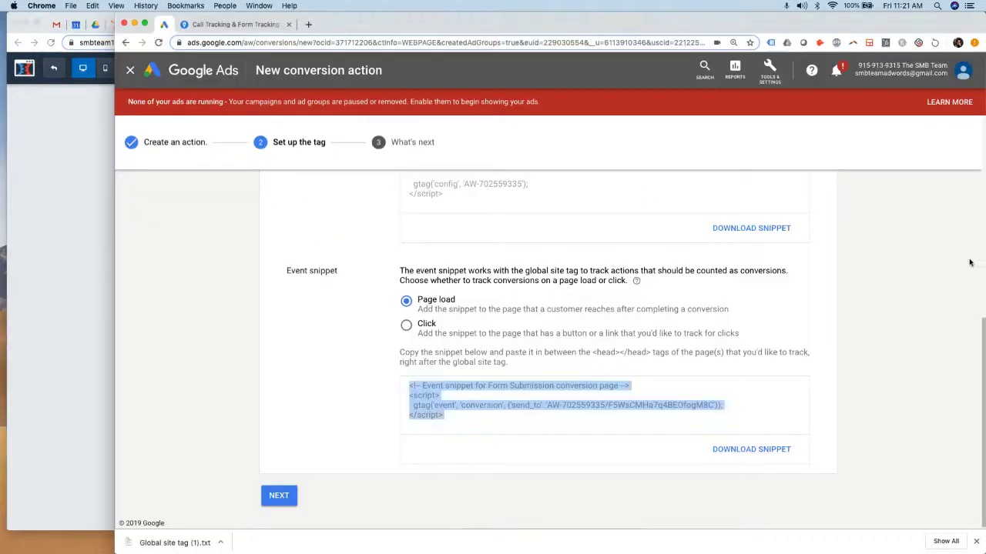
{"action": "left_click", "coordinate": [708, 299]}
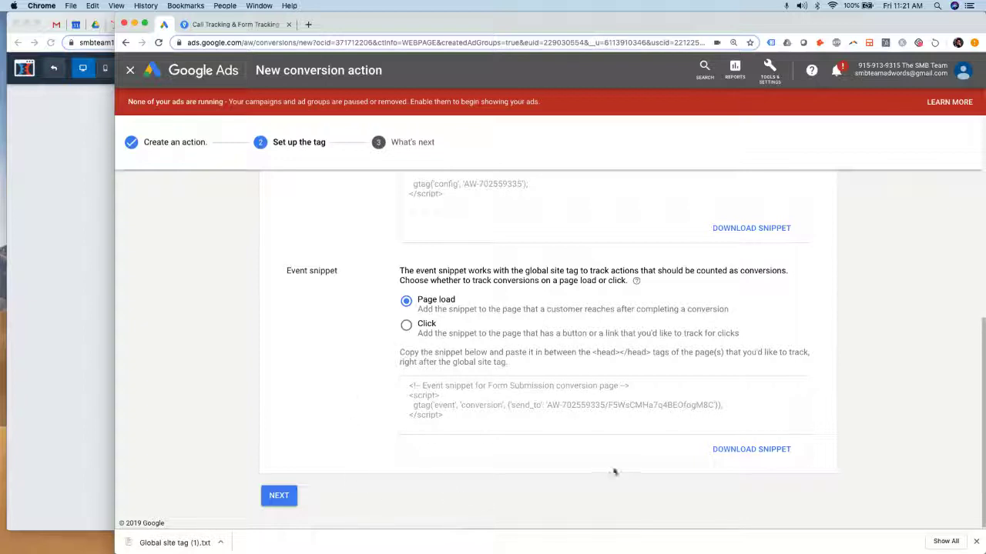
{"action": "left_click", "coordinate": [283, 496]}
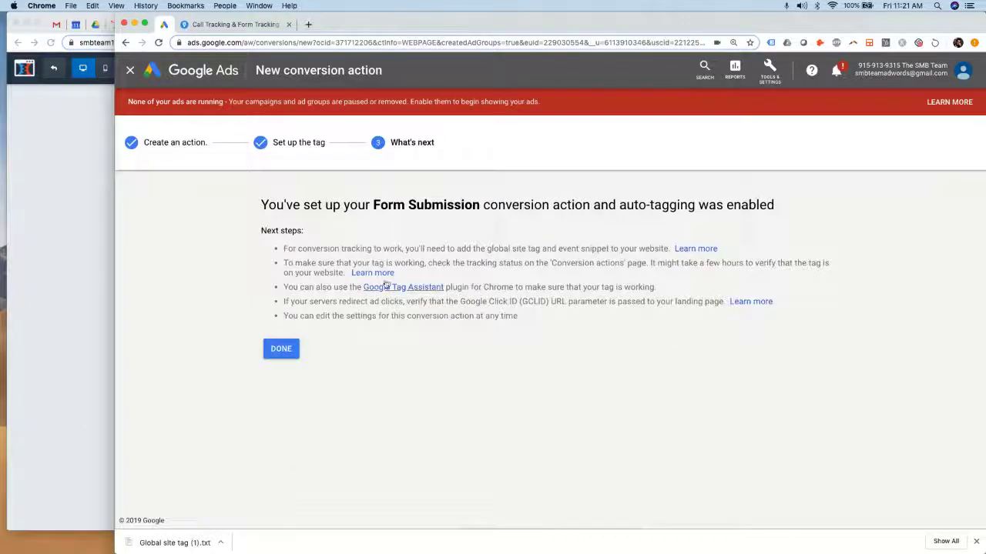
Review the confirmation's next steps on checking tracking status and editing settings later
{"action": "left_click_drag", "start_coordinate": [306, 217], "coordinate": [577, 204]}
{"action": "left_click", "coordinate": [618, 204]}
{"action": "left_click_drag", "start_coordinate": [293, 249], "coordinate": [558, 324]}
{"action": "left_click", "coordinate": [559, 324]}
{"action": "left_click_drag", "start_coordinate": [285, 264], "coordinate": [521, 270]}
{"action": "left_click", "coordinate": [459, 264]}
{"action": "left_click_drag", "start_coordinate": [459, 264], "coordinate": [585, 263]}
{"action": "left_click", "coordinate": [585, 264]}
{"action": "left_click_drag", "start_coordinate": [285, 303], "coordinate": [528, 323]}
{"action": "left_click", "coordinate": [536, 321]}
{"action": "left_click_drag", "start_coordinate": [359, 316], "coordinate": [542, 319]}
{"action": "left_click", "coordinate": [541, 319]}
Finish setup so Form Submission is listed on the Conversions page, then widen the browser window
{"action": "left_click", "coordinate": [279, 349]}
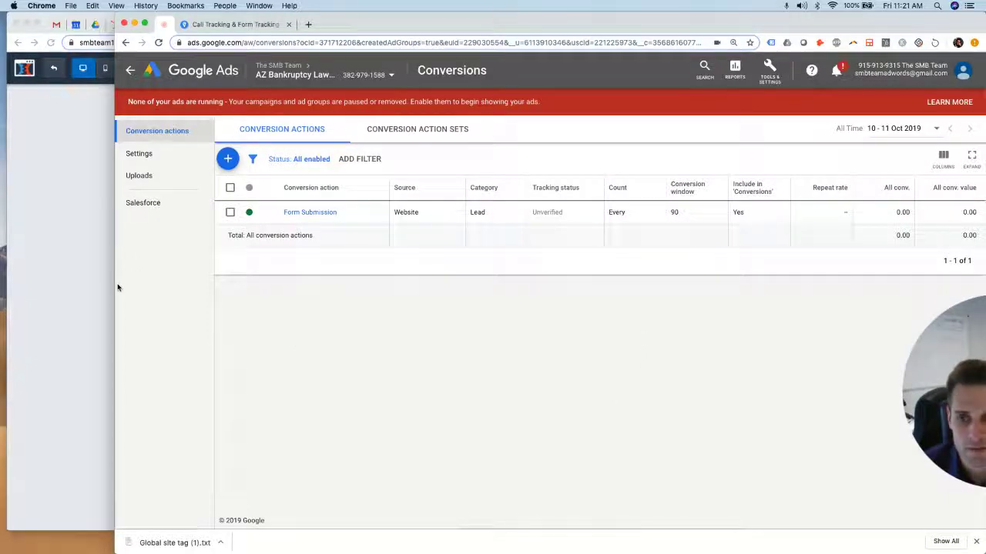
{"action": "left_click_drag", "start_coordinate": [114, 286], "coordinate": [38, 286]}
{"action": "left_click_drag", "start_coordinate": [983, 455], "coordinate": [857, 453]}
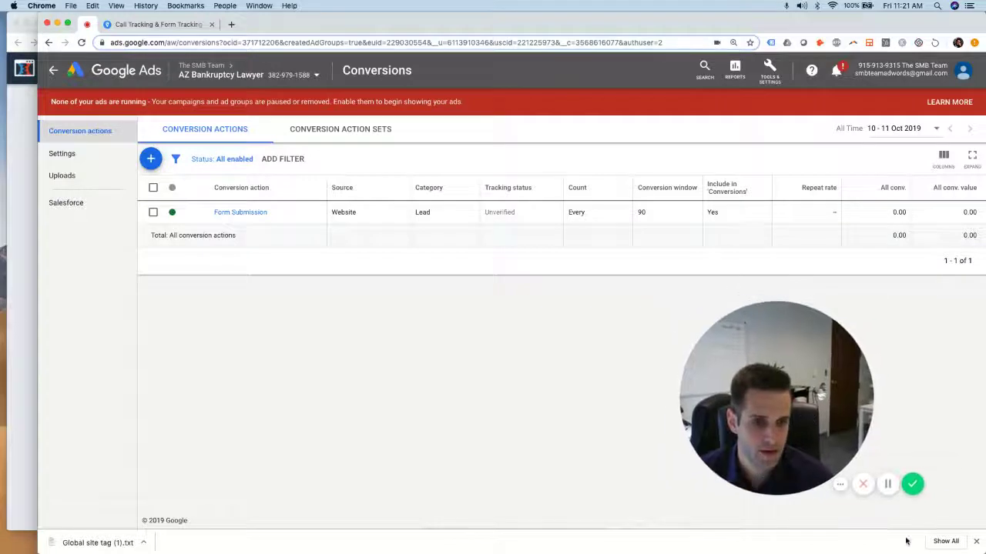
Switch between Google Ads and CallRail, returning to the SMB Holdings, LLC Numbers page
{"action": "left_click", "coordinate": [887, 484]}
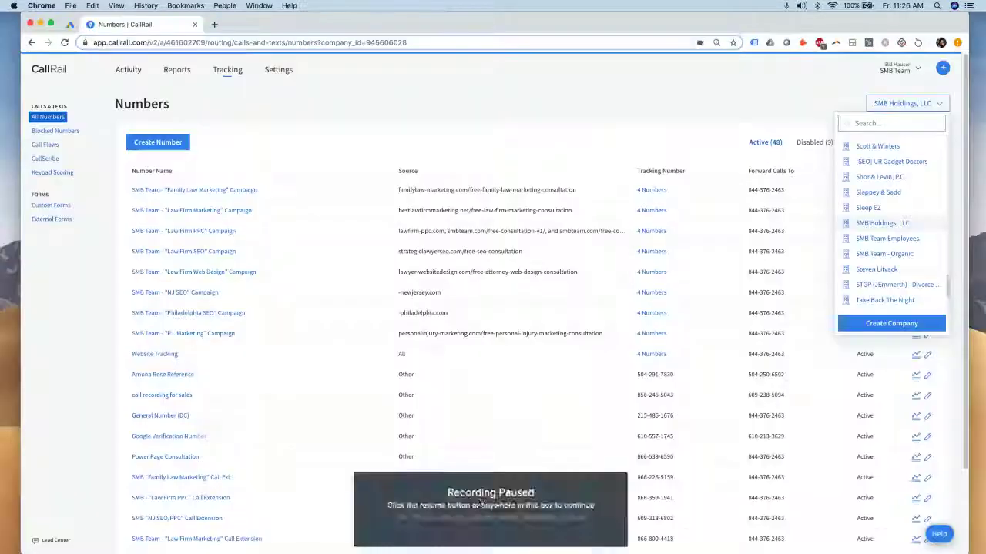
{"action": "left_click", "coordinate": [479, 501]}
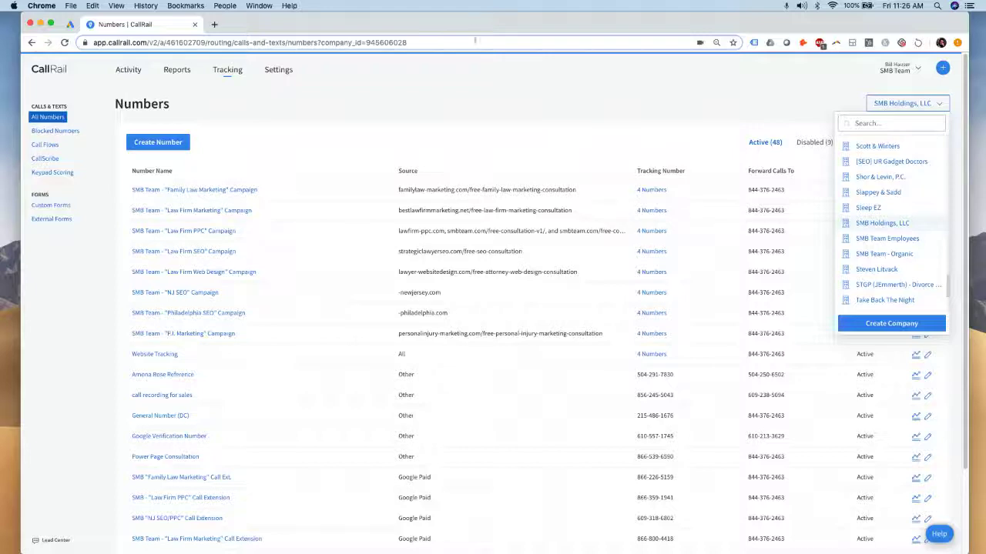
{"action": "left_click", "coordinate": [69, 24]}
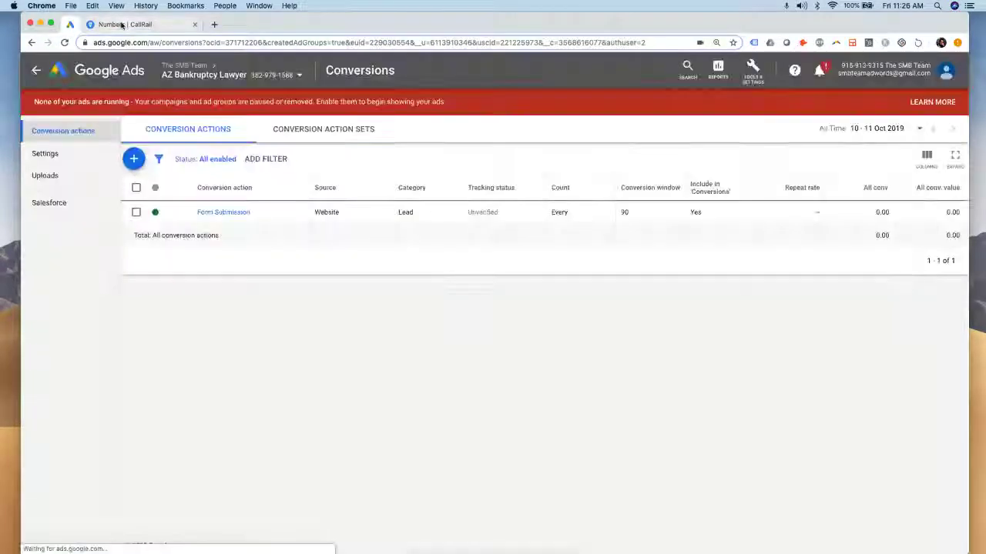
{"action": "left_click", "coordinate": [121, 24]}
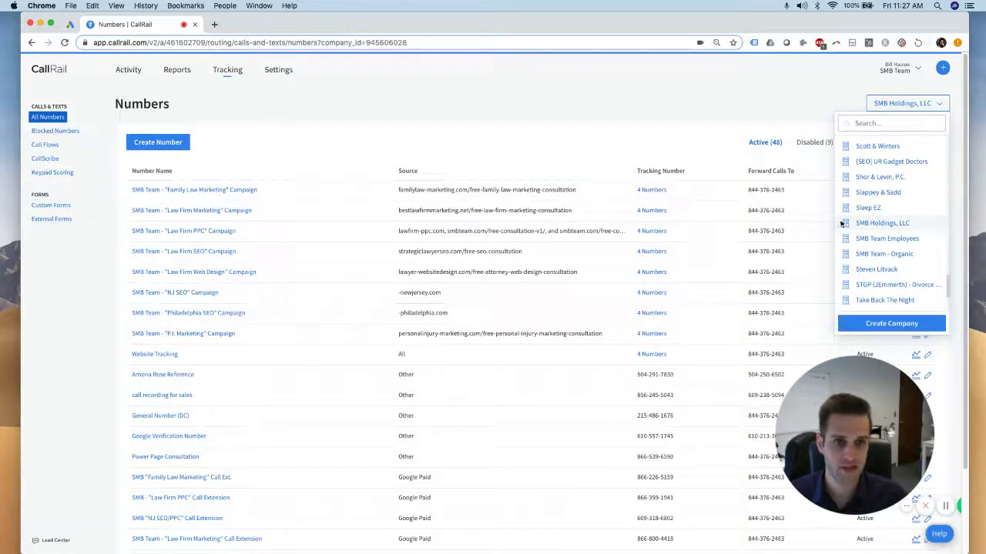
Enter 'Arizona Bankruptcy Lawyer' in a new-company form, browse time zones, then dismiss the form
{"action": "left_click", "coordinate": [897, 325]}
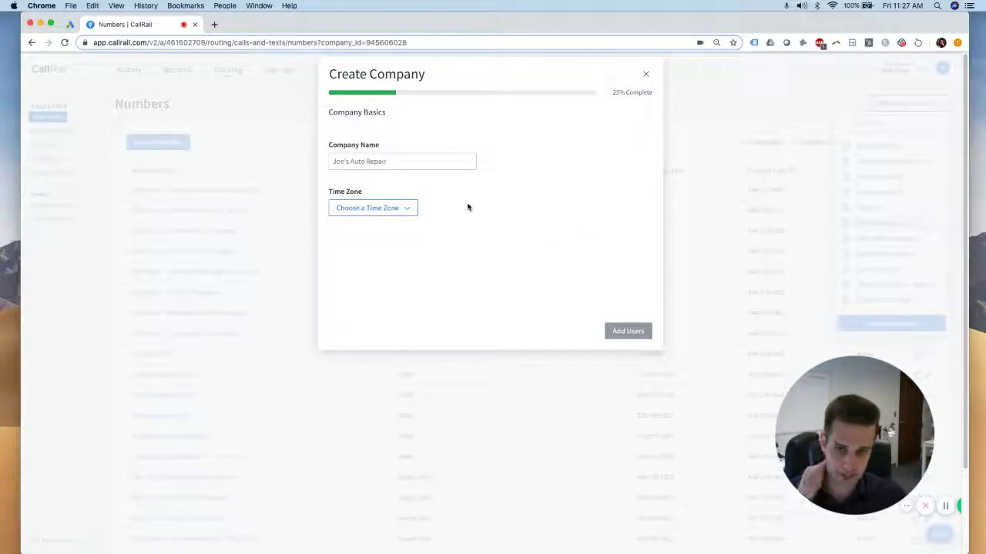
{"action": "left_click", "coordinate": [441, 161]}
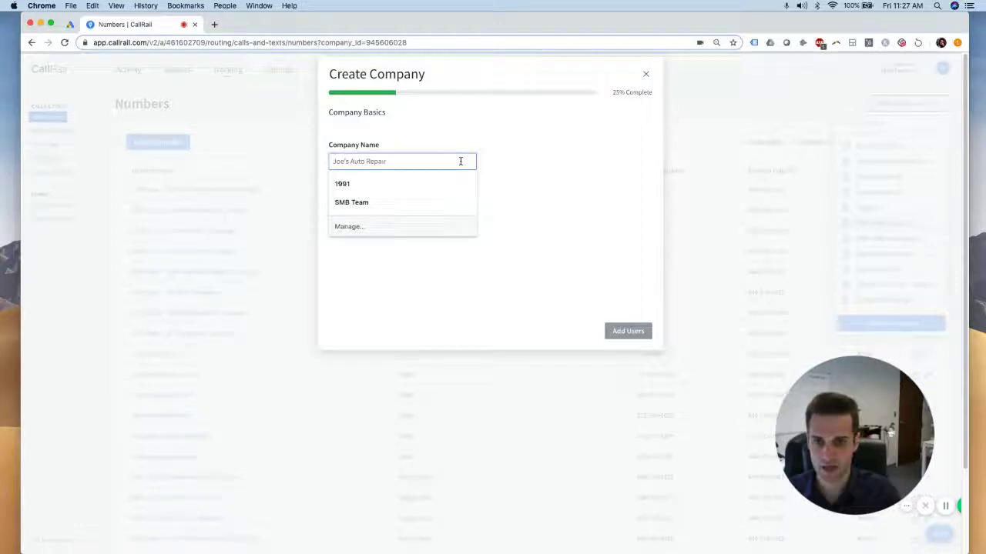
{"action": "type", "text": "Arizona Bankr"}
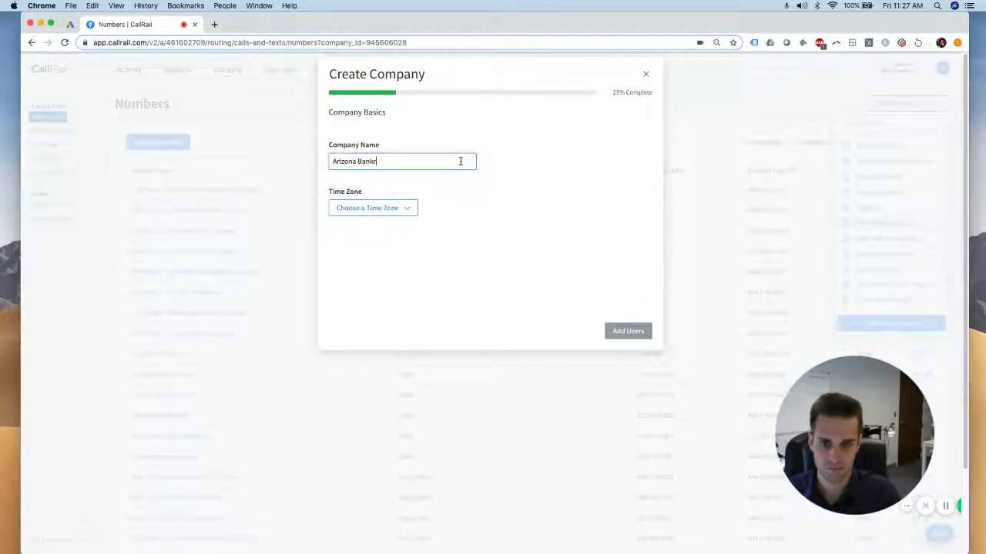
{"action": "type", "text": "uptcy Lawyer"}
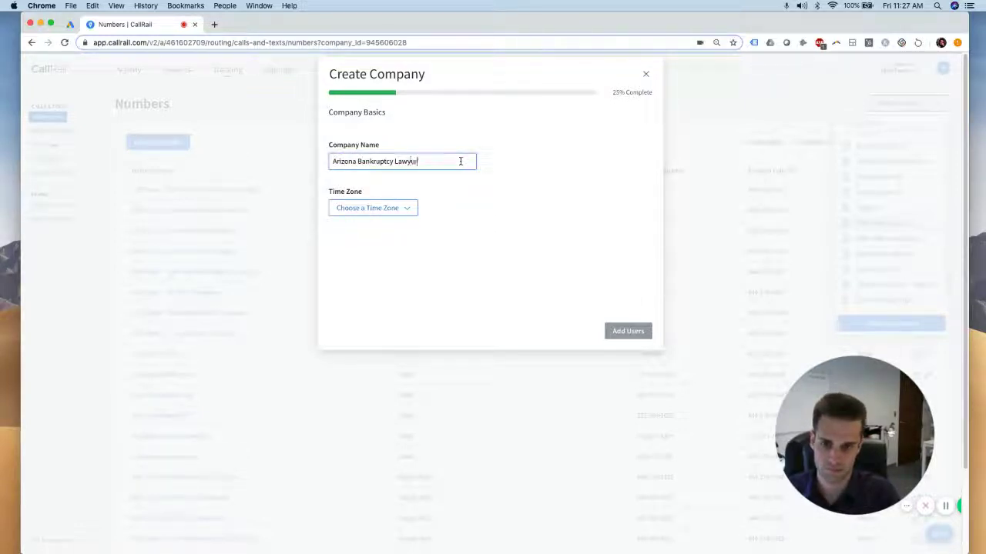
{"action": "left_click", "coordinate": [407, 216]}
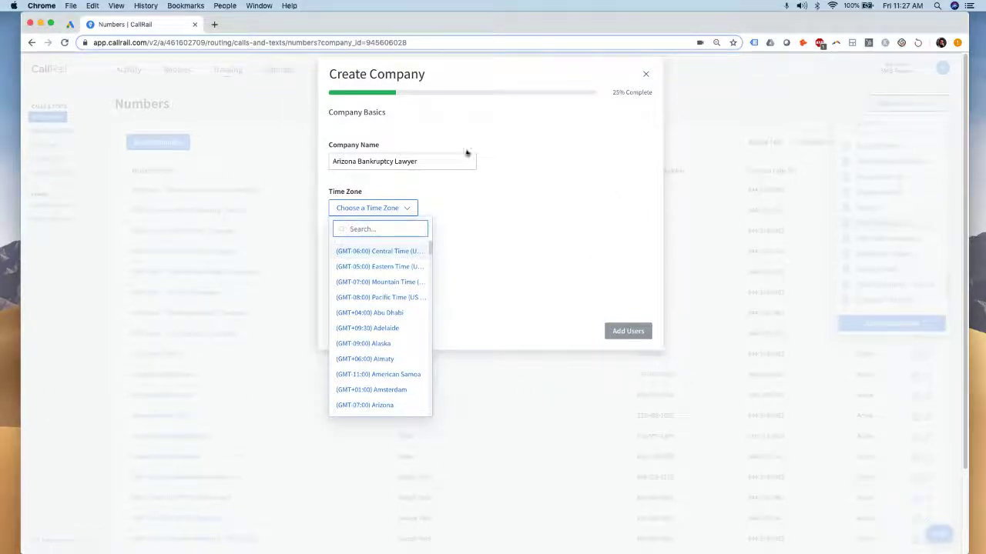
{"action": "left_click", "coordinate": [435, 164]}
{"action": "left_click", "coordinate": [405, 209]}
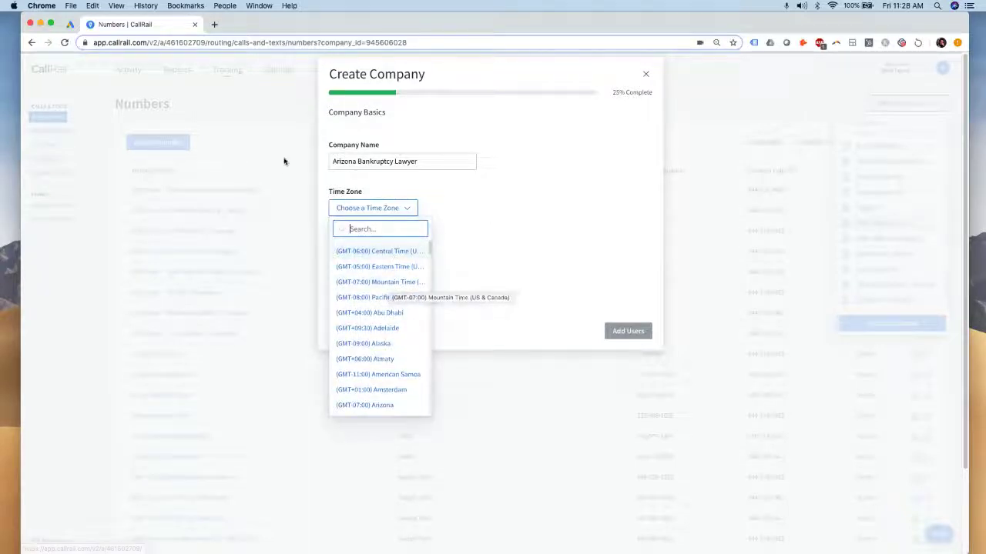
{"action": "left_click", "coordinate": [773, 221]}
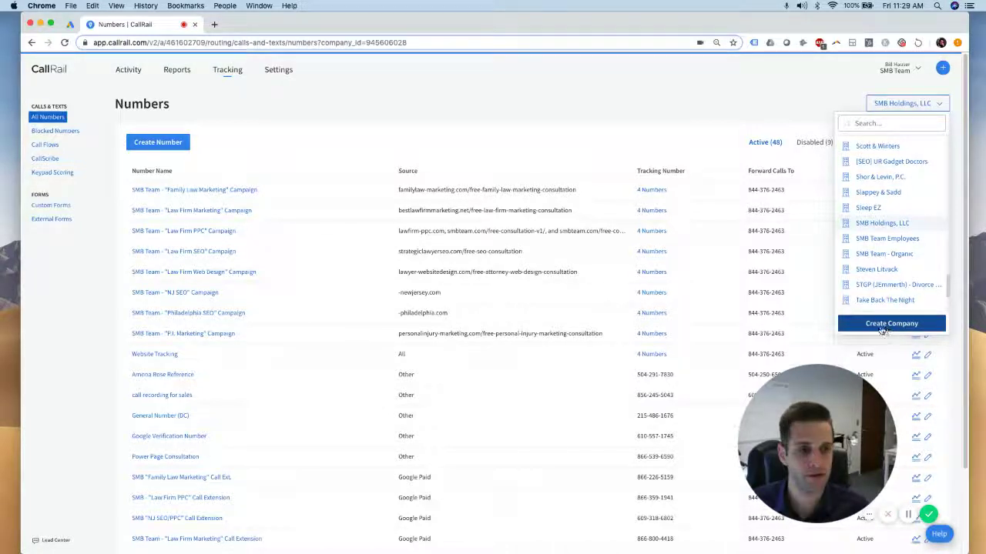
Name the company Arizona Bankruptcy Lawyer, choose (GMT-07:00) Mountain Time, and continue to user access
{"action": "left_click", "coordinate": [881, 326]}
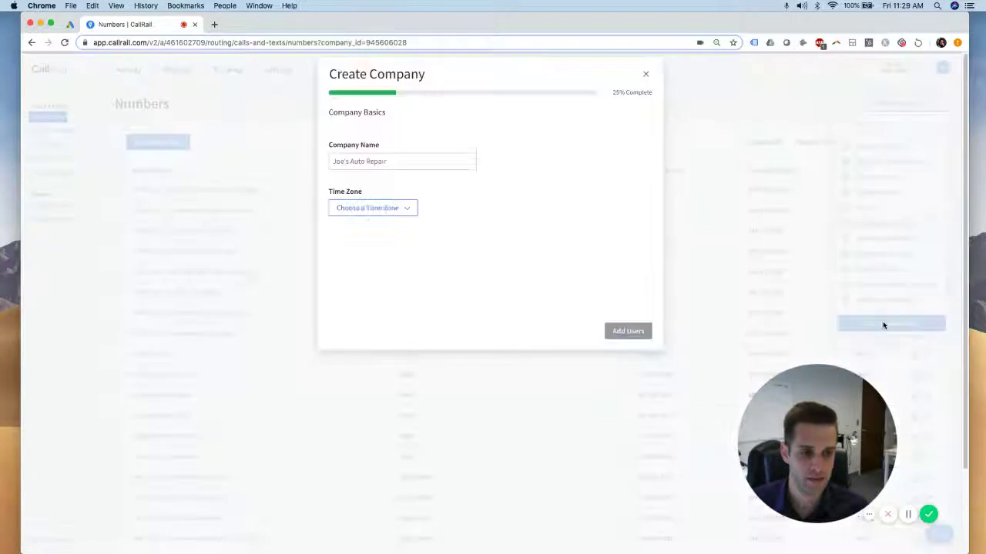
{"action": "left_click", "coordinate": [408, 164]}
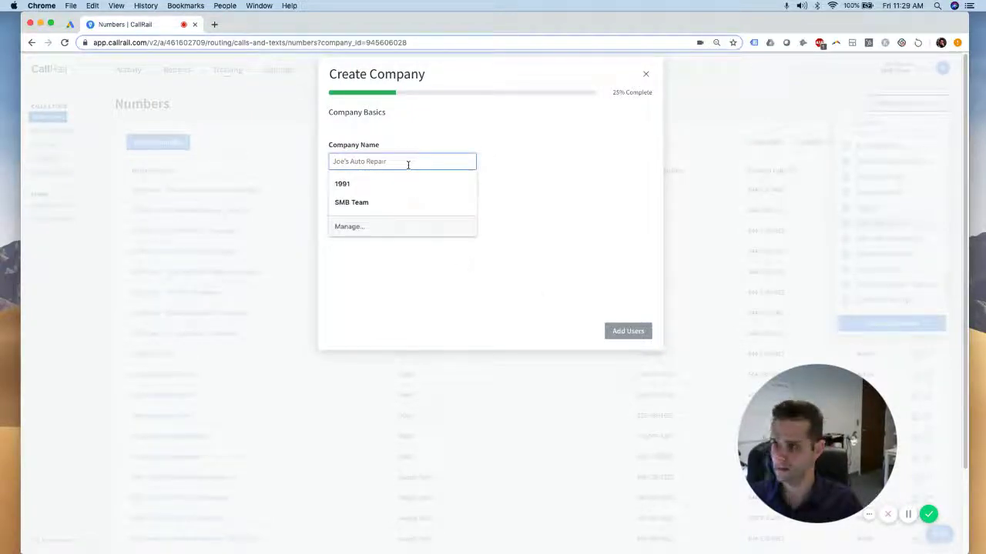
{"action": "type", "text": "Arizona "}
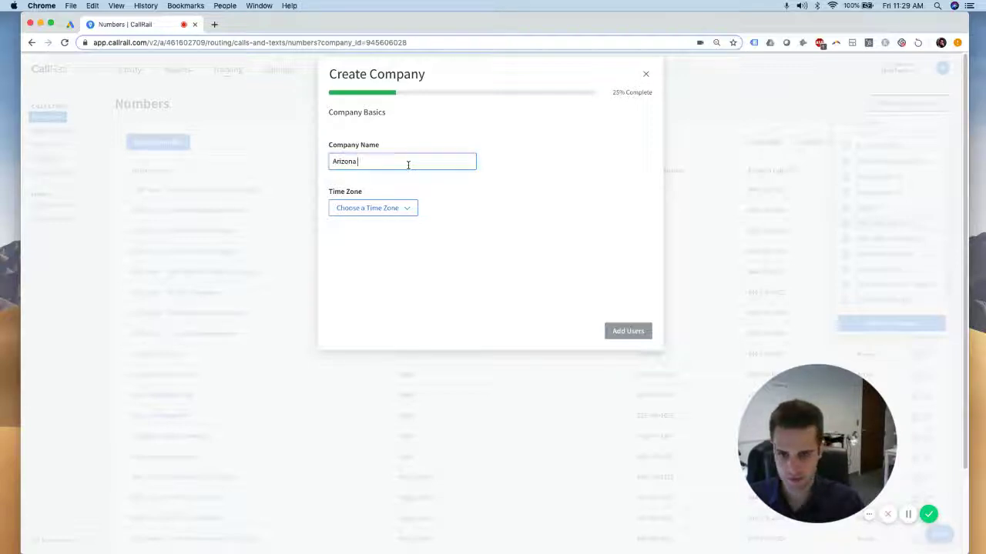
{"action": "type", "text": "Bankru"}
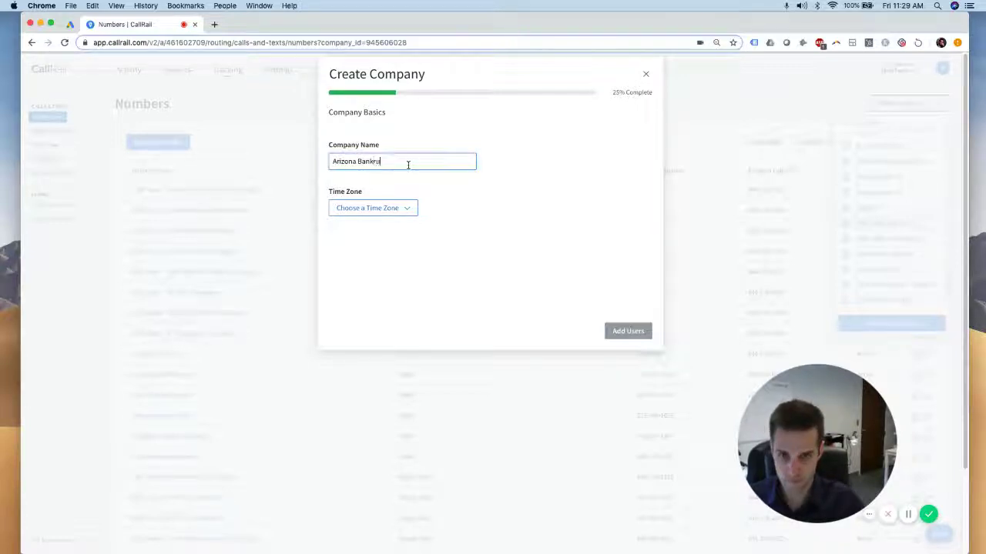
{"action": "type", "text": "ptcy Lawyer"}
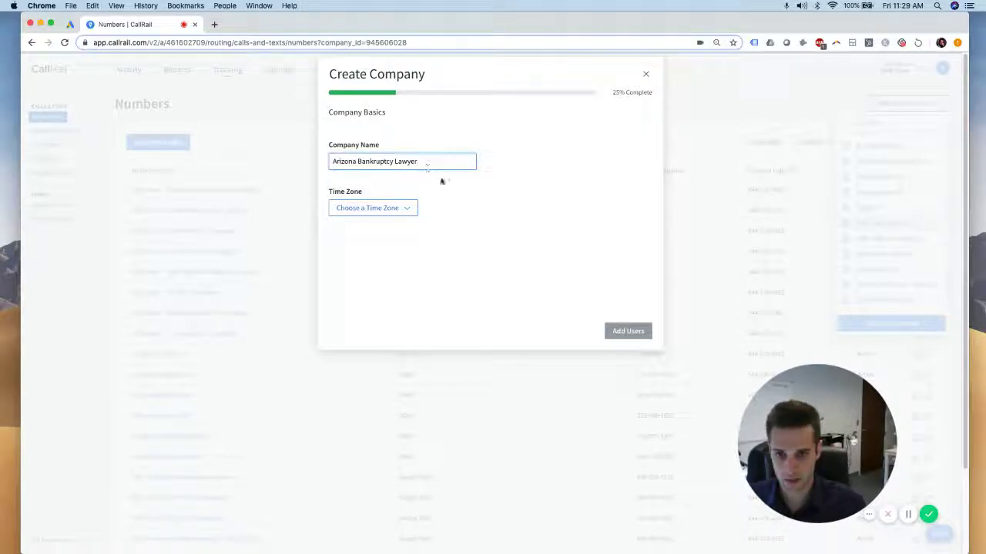
{"action": "left_click", "coordinate": [390, 208]}
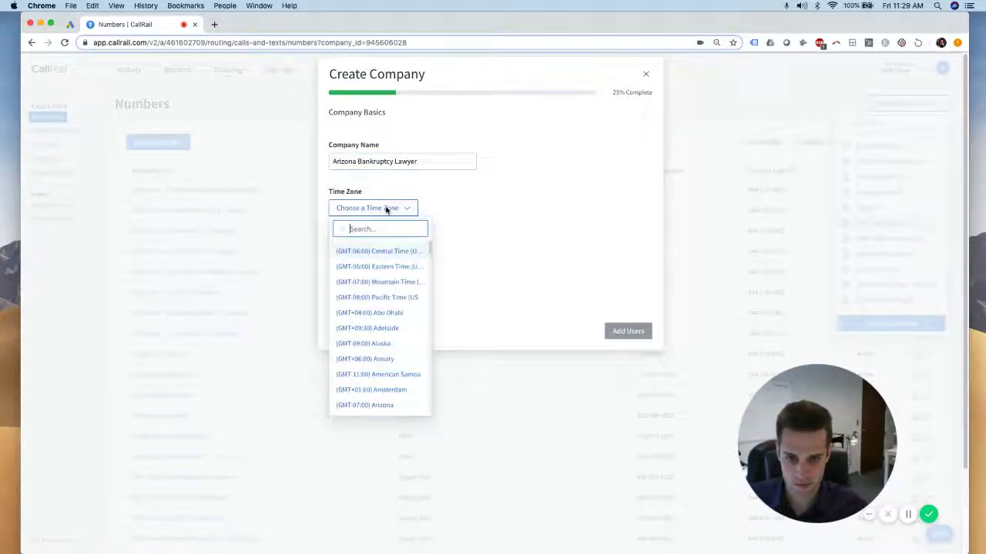
{"action": "left_click", "coordinate": [402, 282]}
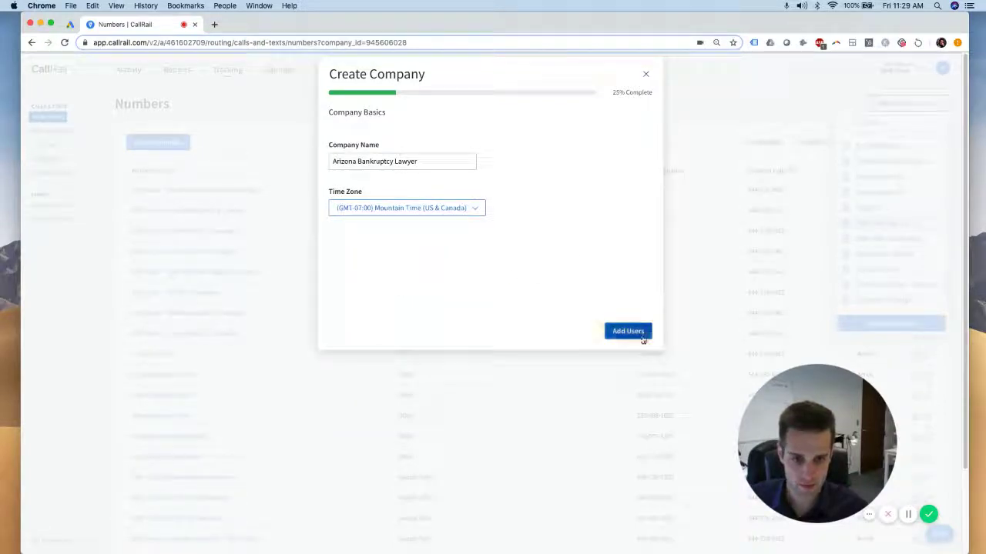
{"action": "left_click", "coordinate": [640, 335]}
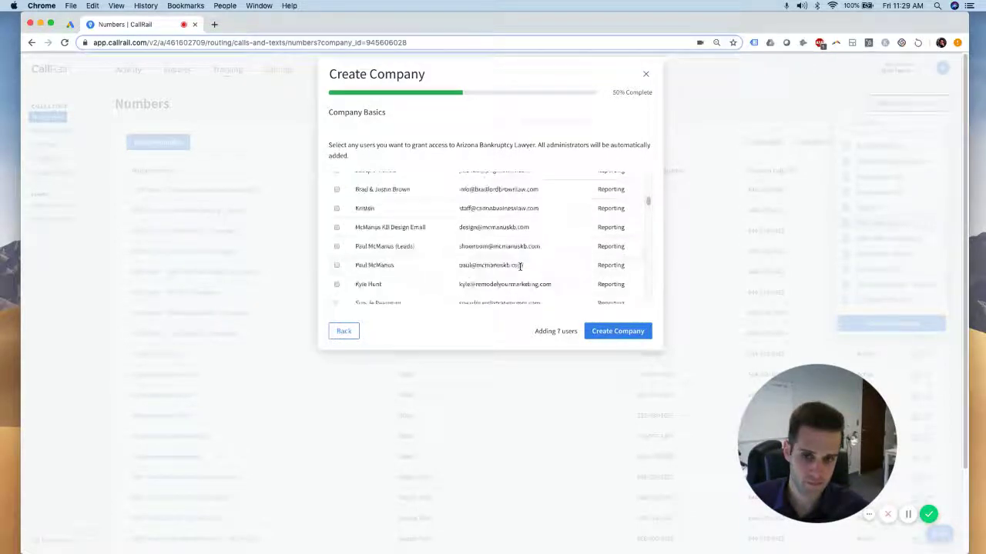
Review the 7 users being added and create the Arizona Bankruptcy Lawyer company
{"action": "scroll", "coordinate": [520, 265], "scroll_direction": "down", "scroll_amount": 3}
{"action": "scroll", "coordinate": [537, 275], "scroll_direction": "down", "scroll_amount": 5}
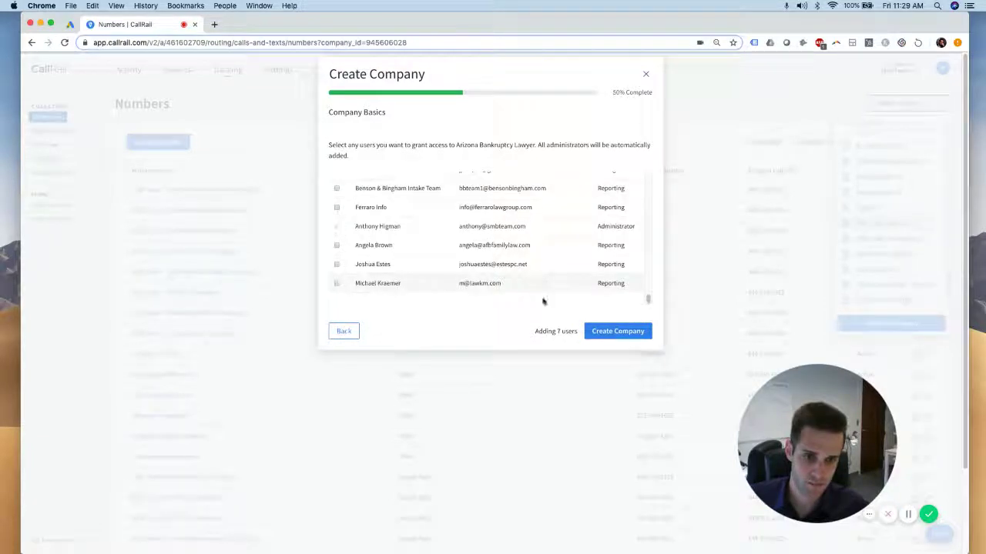
{"action": "scroll", "coordinate": [467, 247], "scroll_direction": "up", "scroll_amount": 15}
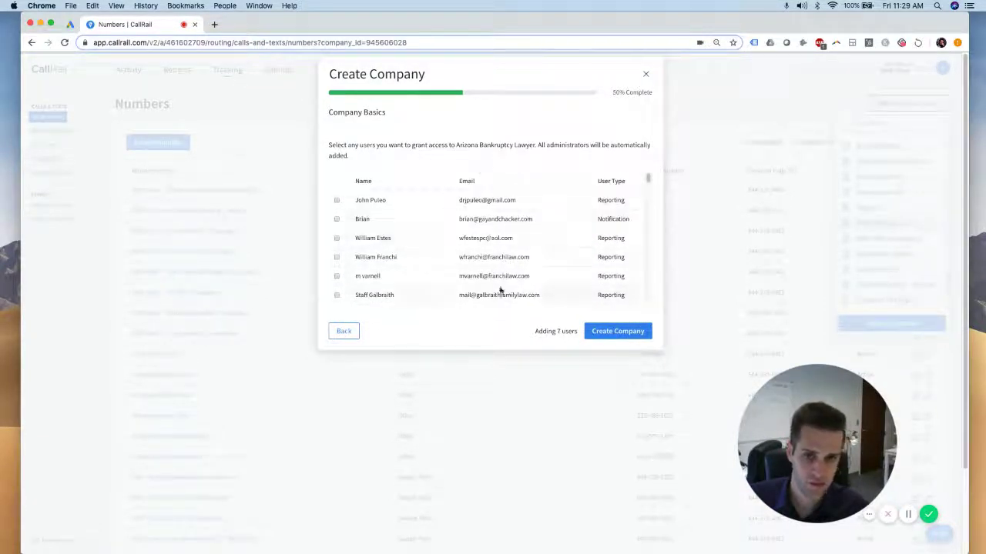
{"action": "scroll", "coordinate": [517, 248], "scroll_direction": "down", "scroll_amount": 10}
{"action": "scroll", "coordinate": [514, 248], "scroll_direction": "down", "scroll_amount": 6}
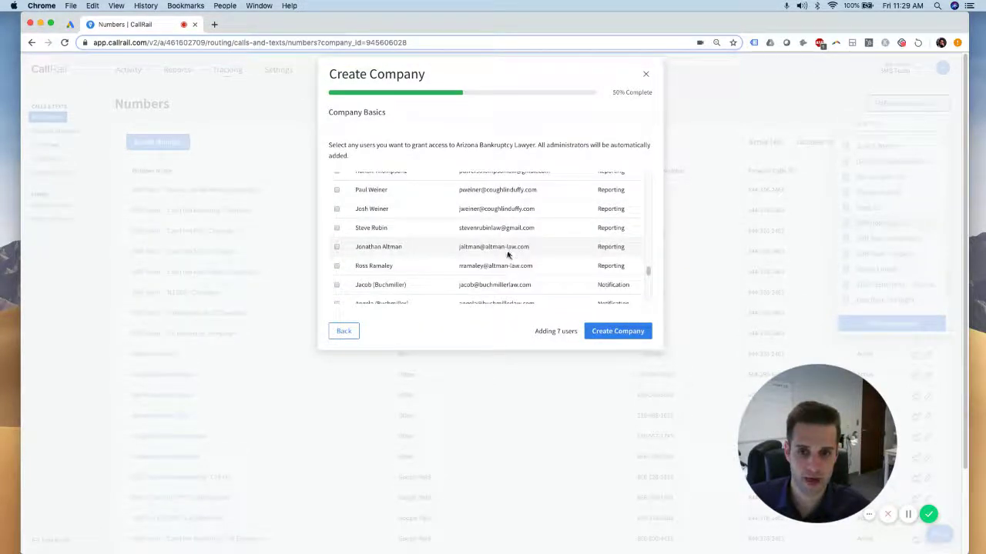
{"action": "scroll", "coordinate": [508, 254], "scroll_direction": "up", "scroll_amount": 3}
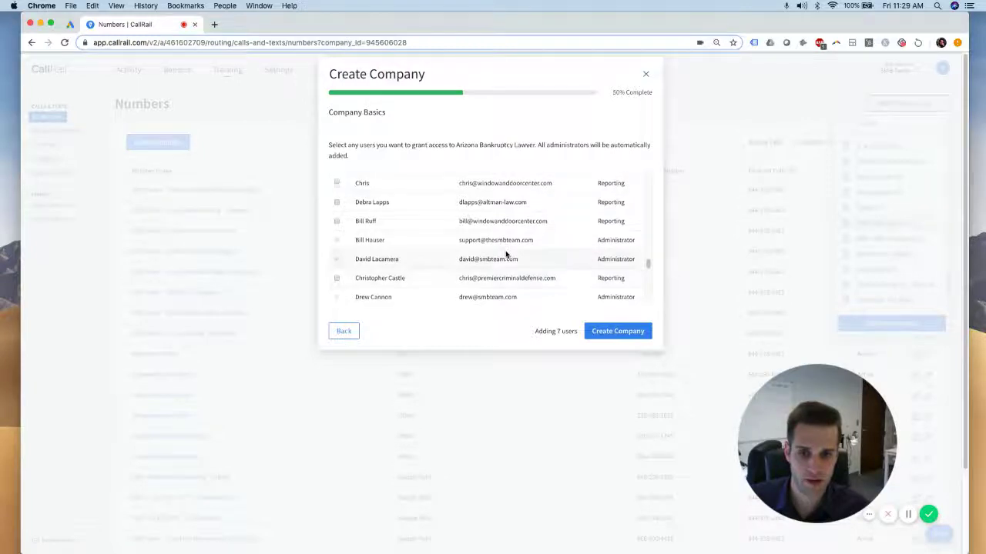
{"action": "scroll", "coordinate": [506, 255], "scroll_direction": "down", "scroll_amount": 8}
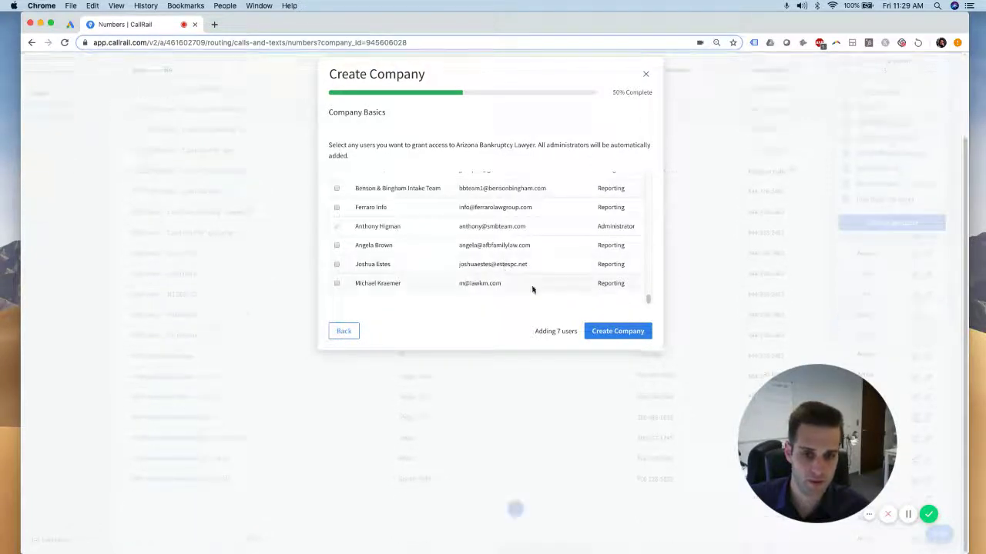
{"action": "left_click", "coordinate": [609, 331]}
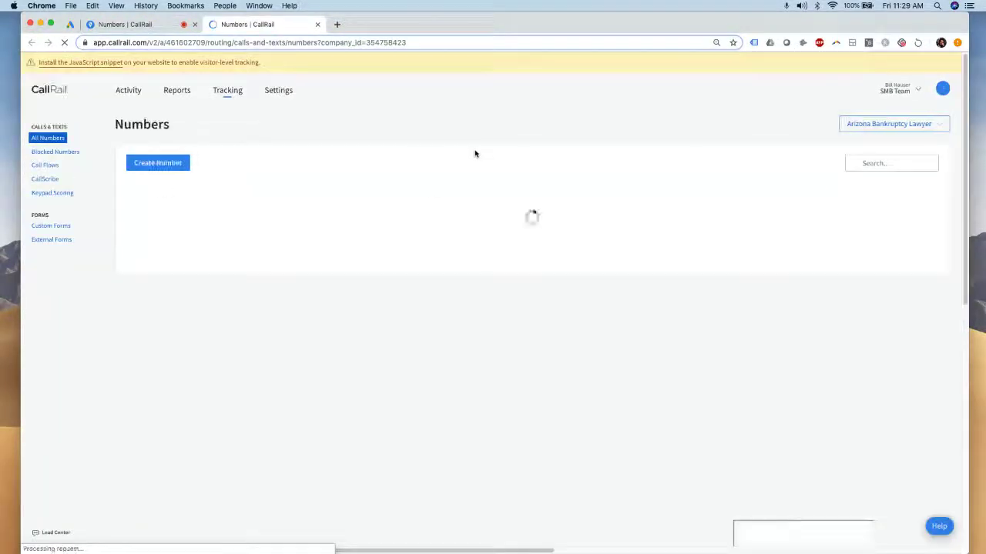
Start a website tracking number used online that tracks calls, keywords and web sessions
{"action": "left_click", "coordinate": [171, 168]}
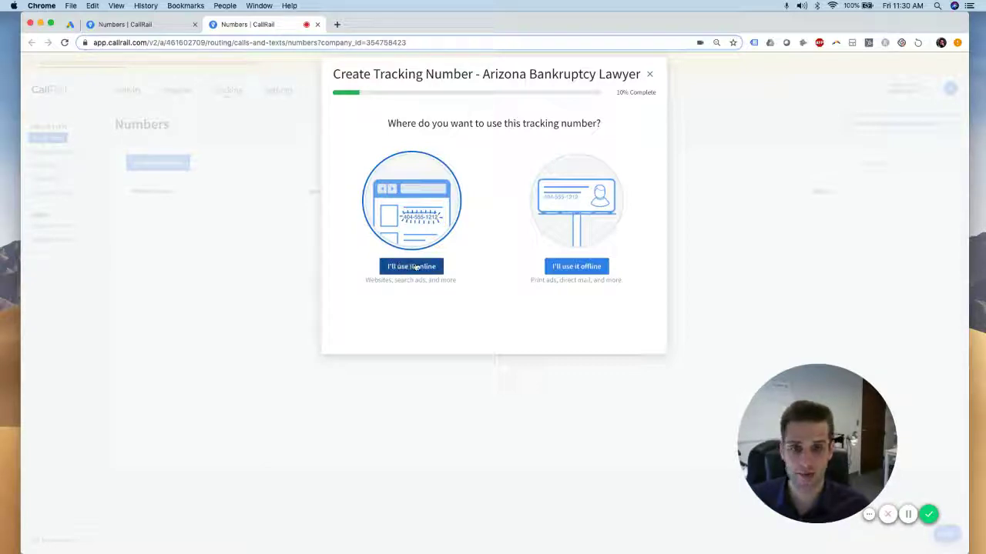
{"action": "left_click", "coordinate": [406, 269]}
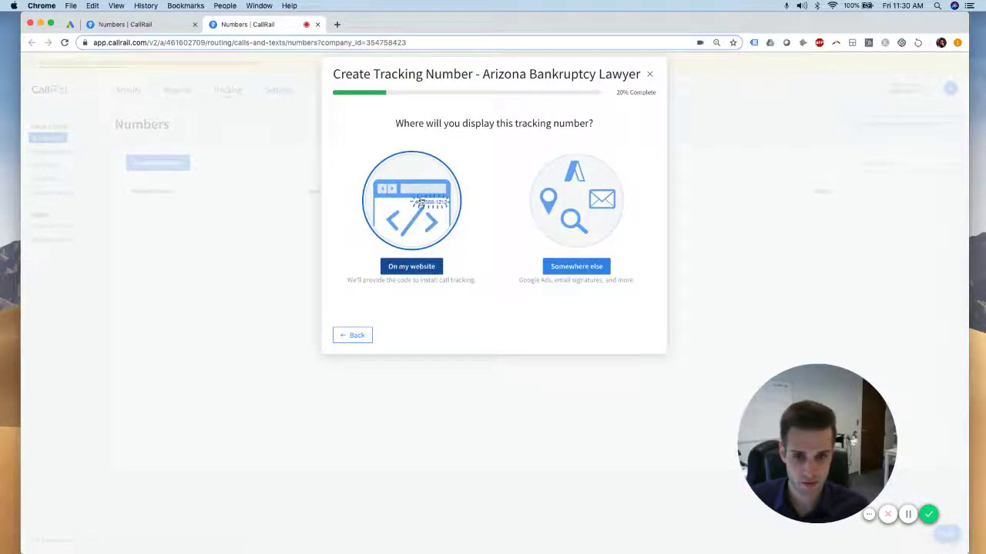
{"action": "left_click", "coordinate": [420, 268]}
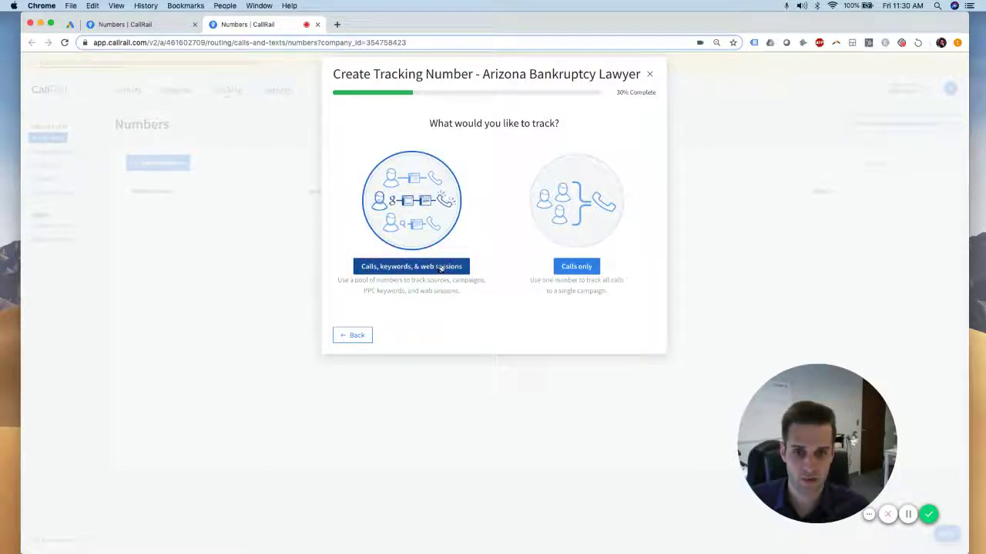
{"action": "left_click", "coordinate": [443, 269]}
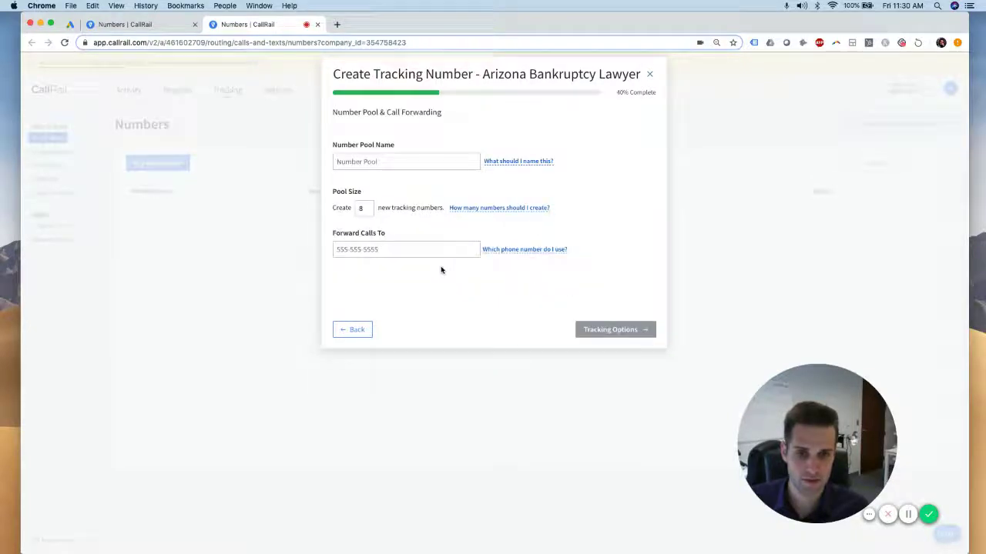
Name the number pool 'AZ Bankruptcy Landing Page' and set its pool size to 4
{"action": "left_click", "coordinate": [402, 162]}
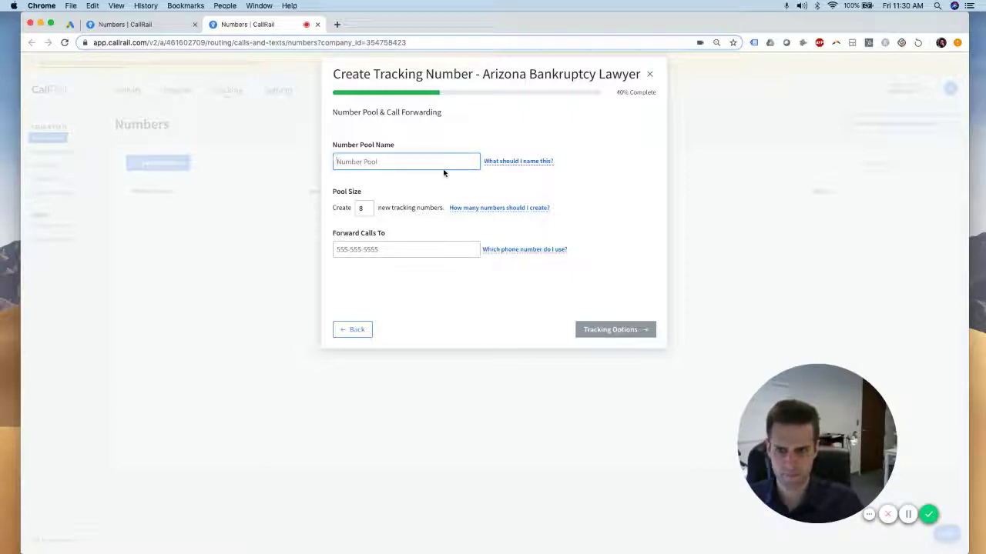
{"action": "type", "text": "Ari"}
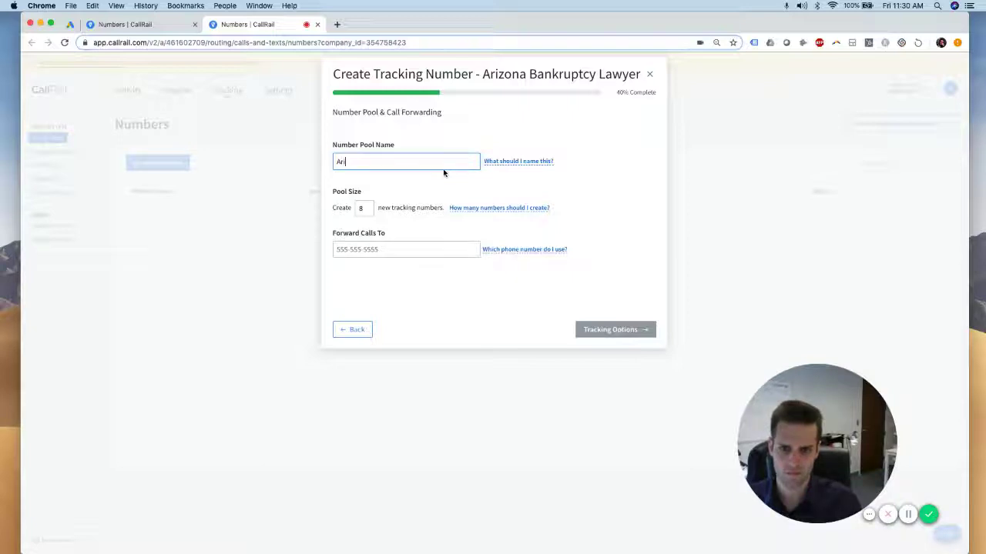
{"action": "type", "text": "Z Bankruptcy Landing Page"}
{"action": "left_click", "coordinate": [427, 176]}
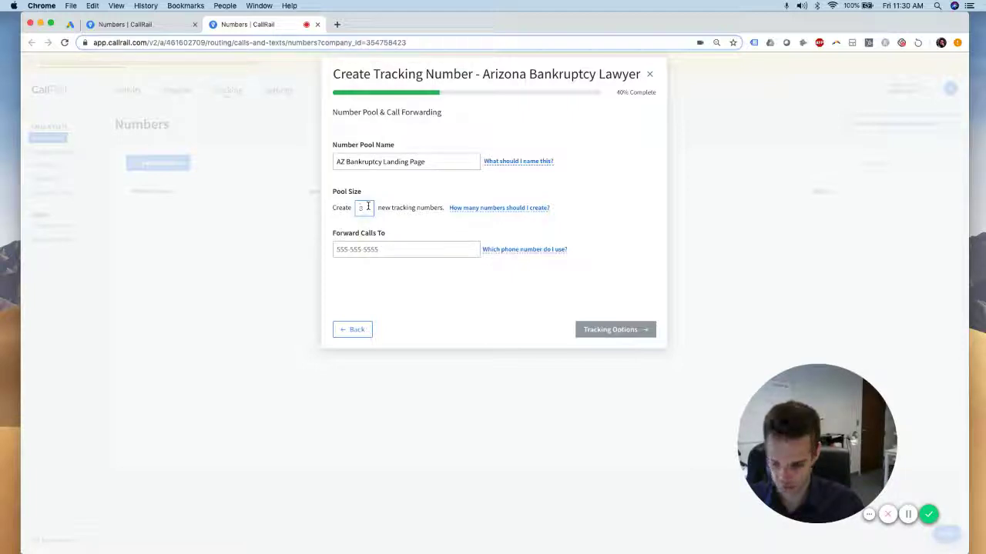
{"action": "type", "text": "4"}
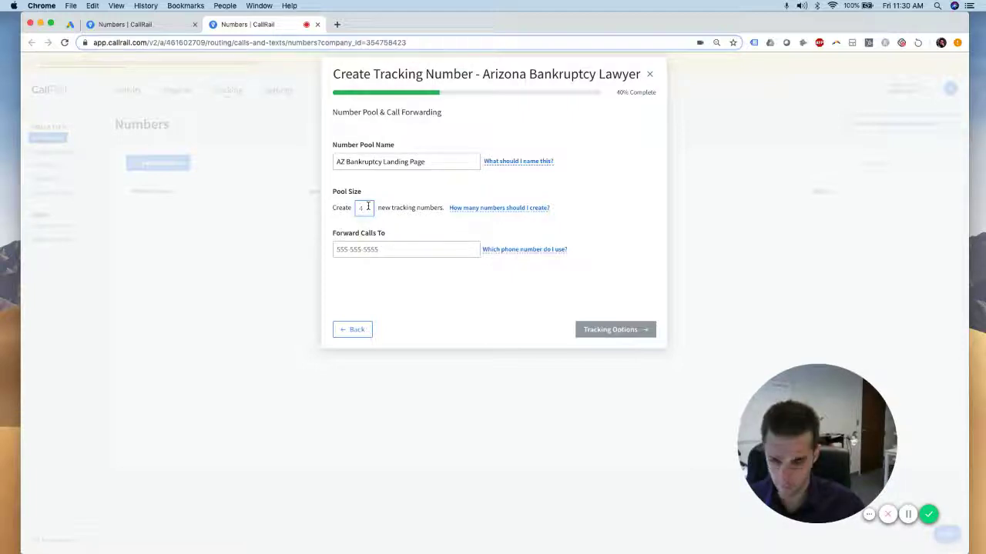
{"action": "key", "text": "BackSpace"}
{"action": "type", "text": "3"}
{"action": "key", "text": "BackSpace"}
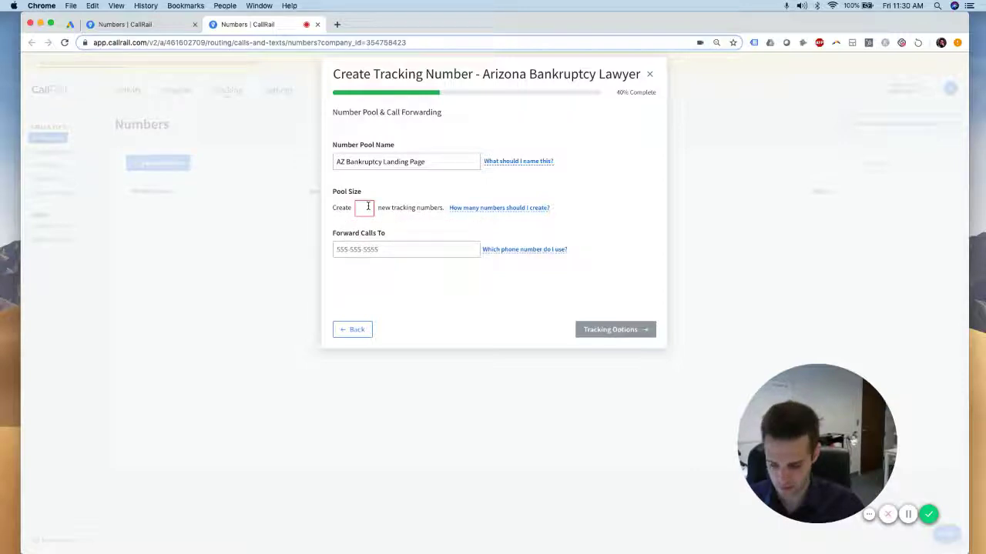
{"action": "type", "text": "4"}
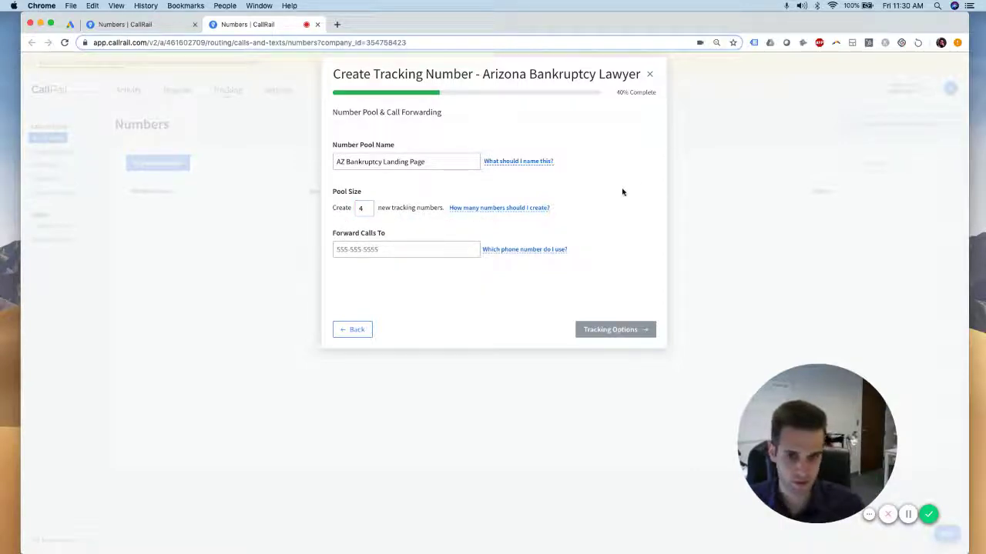
Enter the firm's phone number as the Forward Calls To destination
{"action": "left_click", "coordinate": [385, 250]}
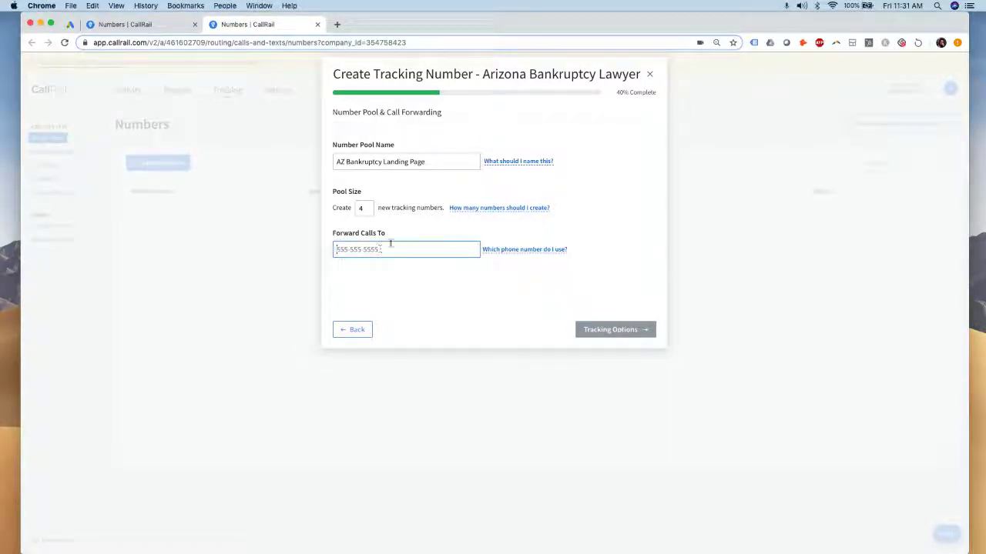
{"action": "left_click", "coordinate": [621, 247]}
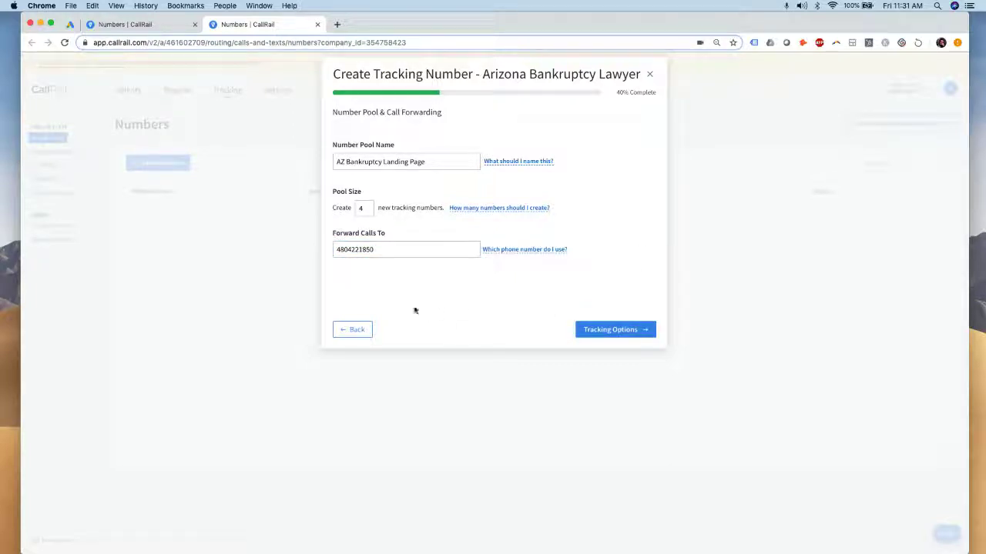
{"action": "left_click", "coordinate": [138, 24]}
{"action": "left_click", "coordinate": [254, 24]}
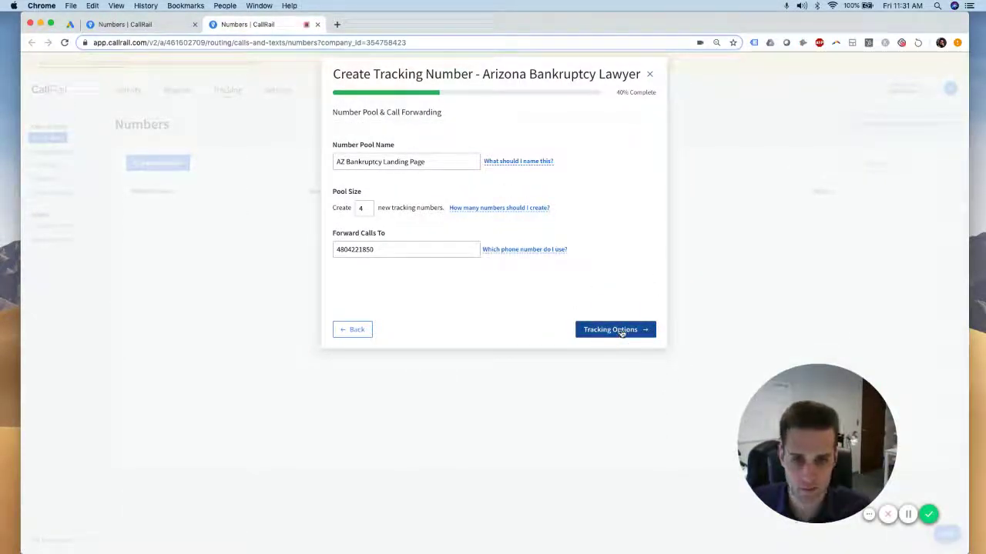
Track visitors by landing page, pasting azbankrupt.com/free-bankruptcy-consultation as the landing URL
{"action": "left_click", "coordinate": [620, 331]}
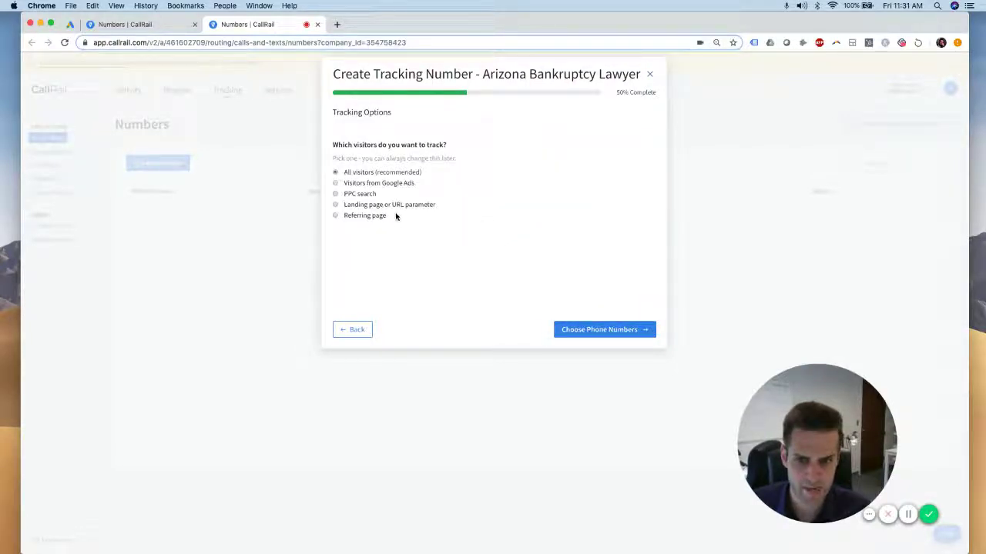
{"action": "left_click", "coordinate": [335, 205]}
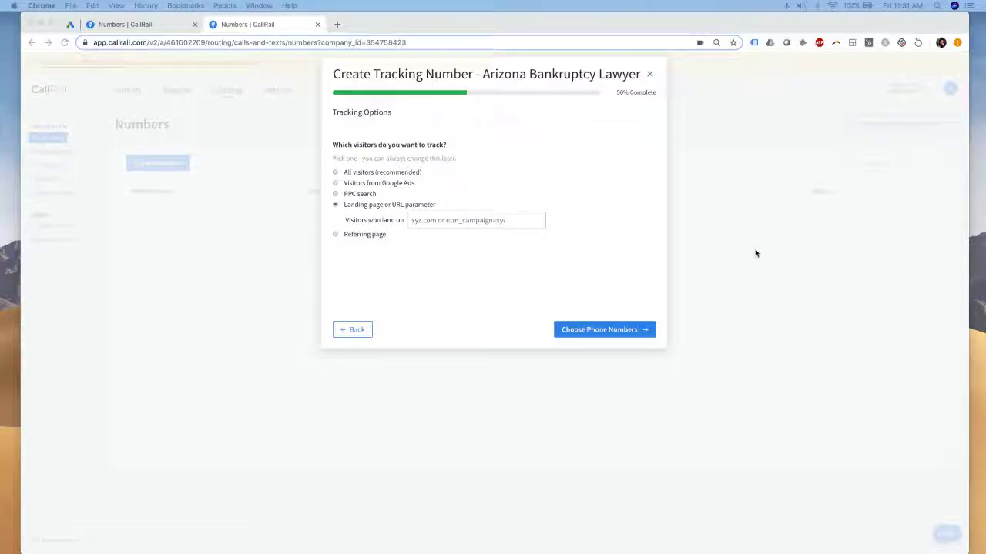
{"action": "left_click", "coordinate": [496, 220]}
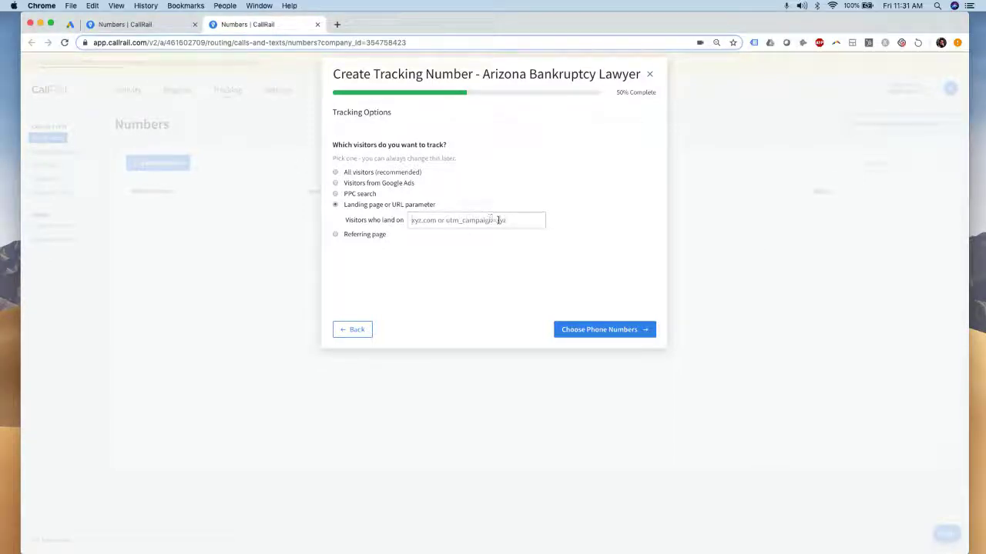
{"action": "type", "text": "azbankrupt.com/free-bankruptcy-consultation"}
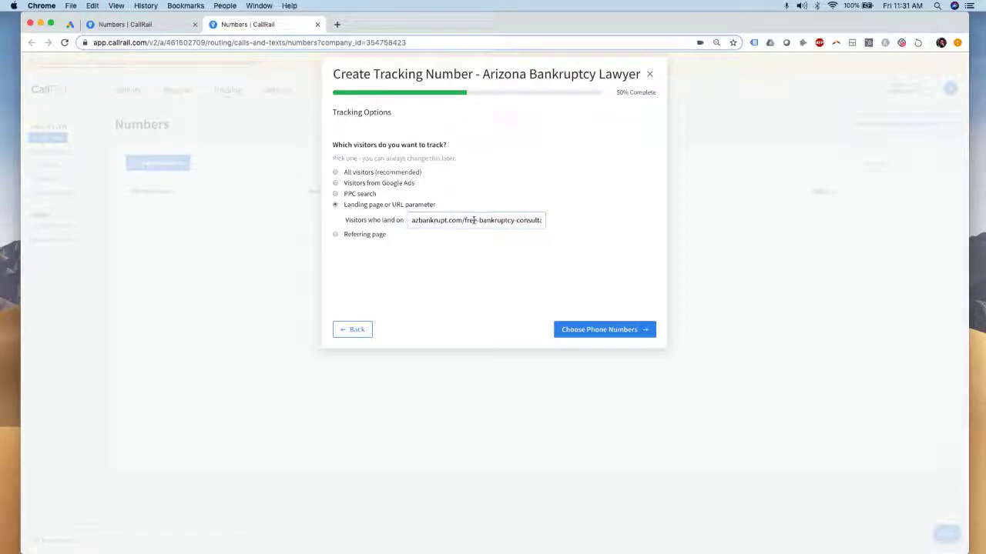
{"action": "left_click_drag", "start_coordinate": [416, 220], "coordinate": [554, 226]}
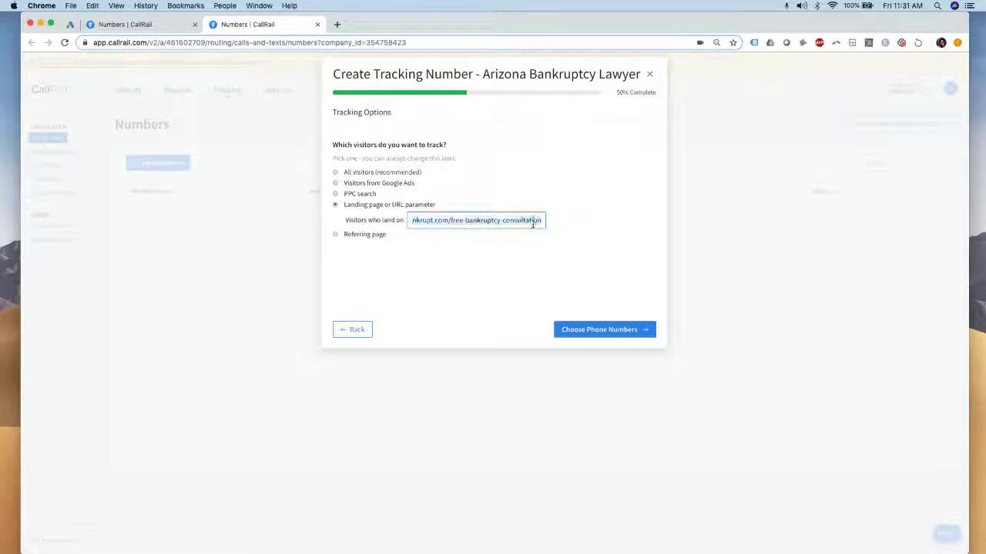
{"action": "left_click", "coordinate": [598, 331]}
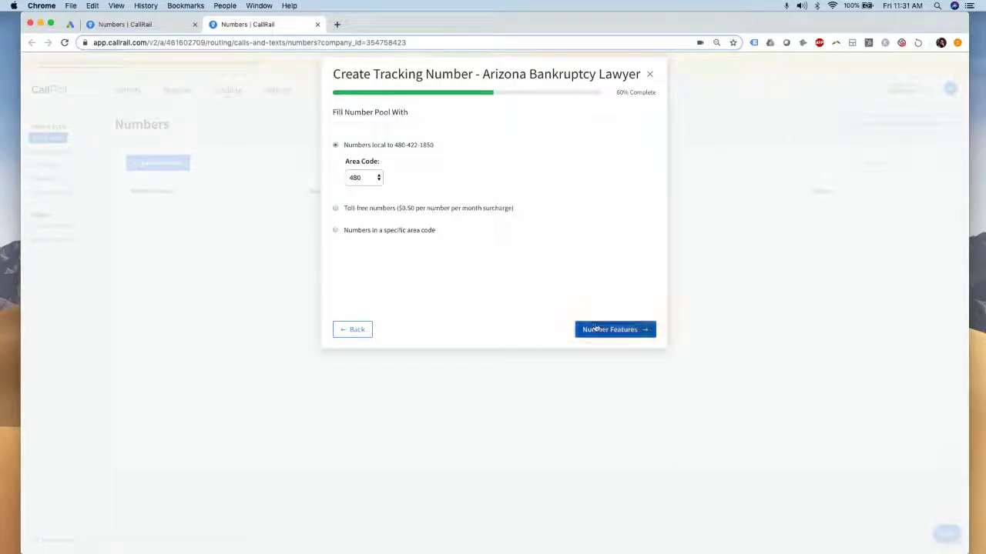
Enable call recording and activate the pool of 4 local tracking numbers
{"action": "left_click", "coordinate": [607, 331]}
{"action": "left_click", "coordinate": [334, 235]}
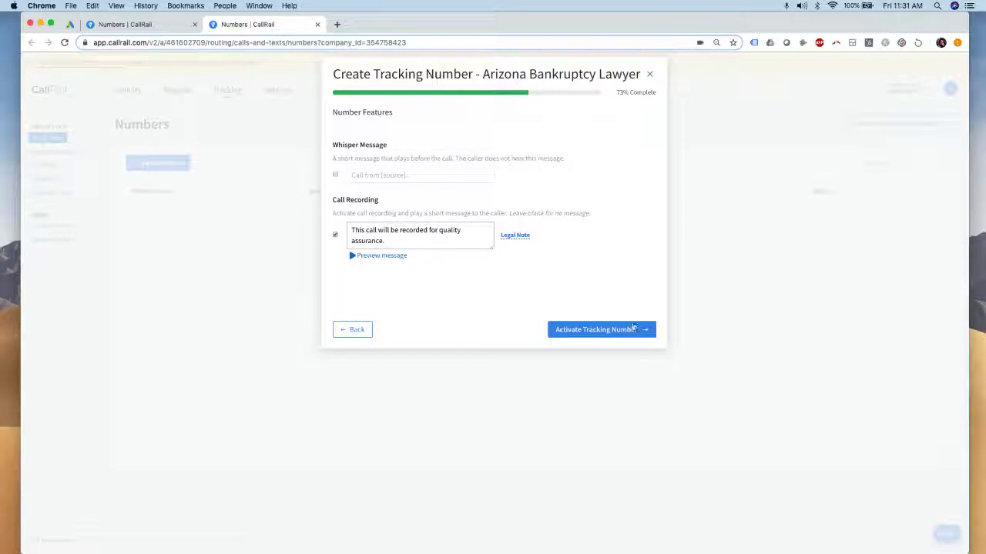
{"action": "left_click", "coordinate": [635, 334]}
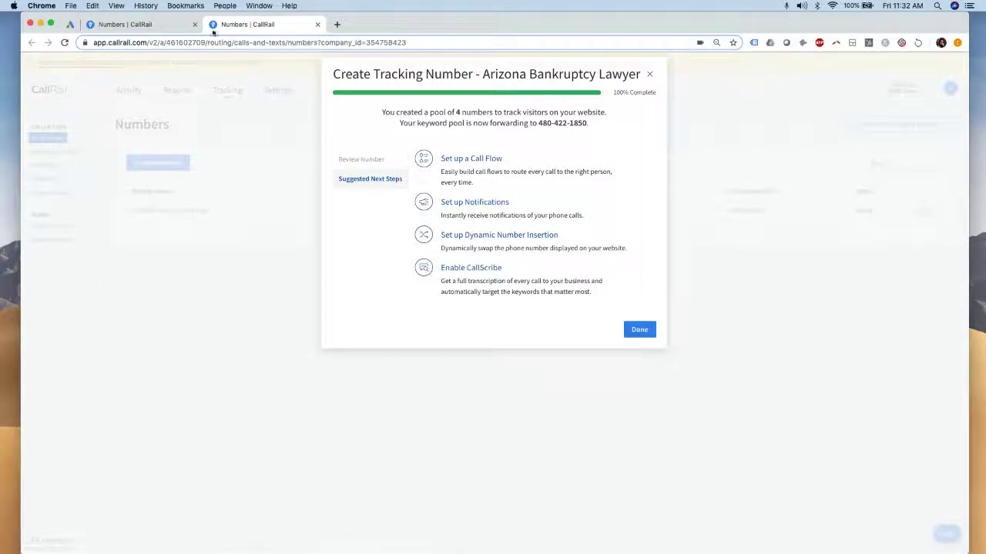
Copy CallRail's JavaScript tracking snippet from the JavaScript Snippet integration page
{"action": "key", "text": "super+1"}
{"action": "key", "text": "super+2"}
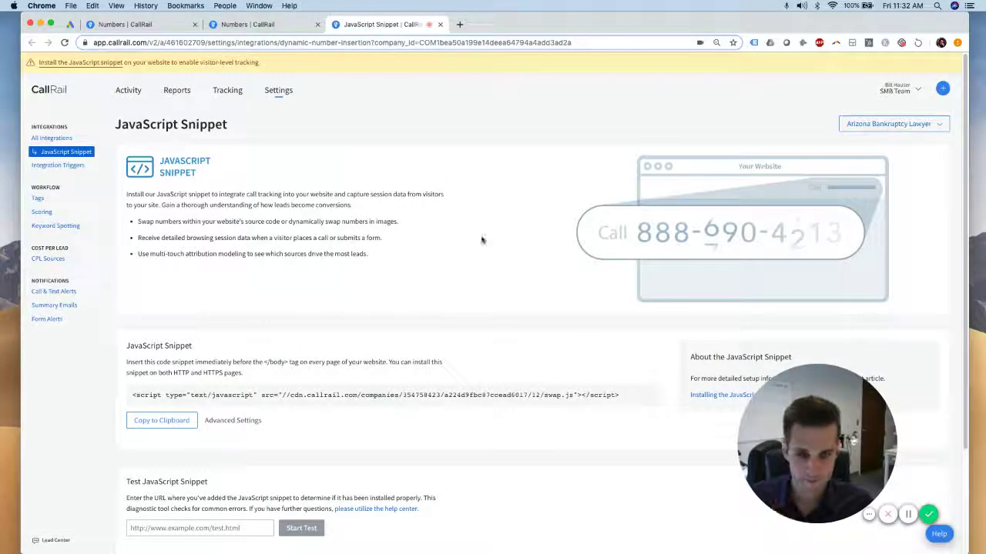
{"action": "scroll", "coordinate": [477, 239], "scroll_direction": "down", "scroll_amount": 2}
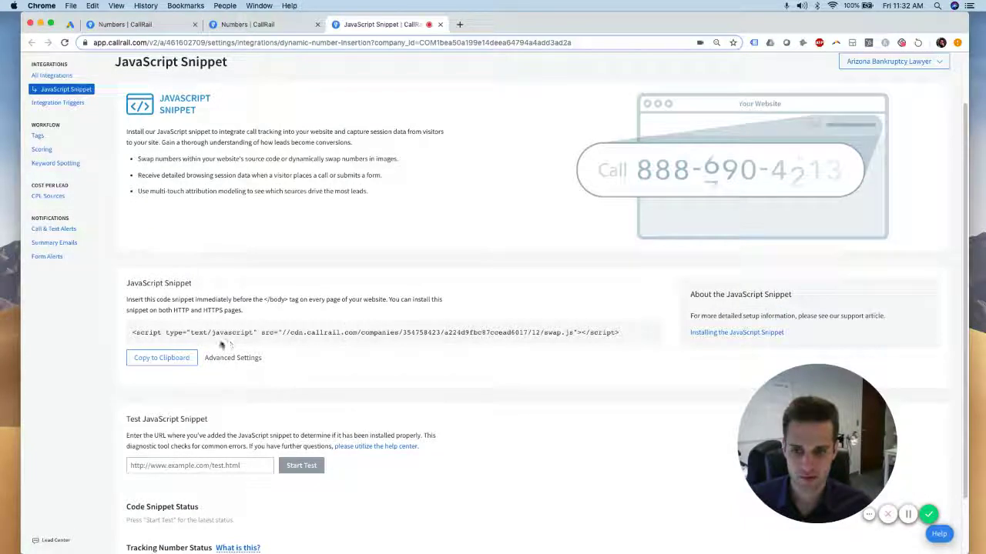
{"action": "left_click", "coordinate": [185, 359]}
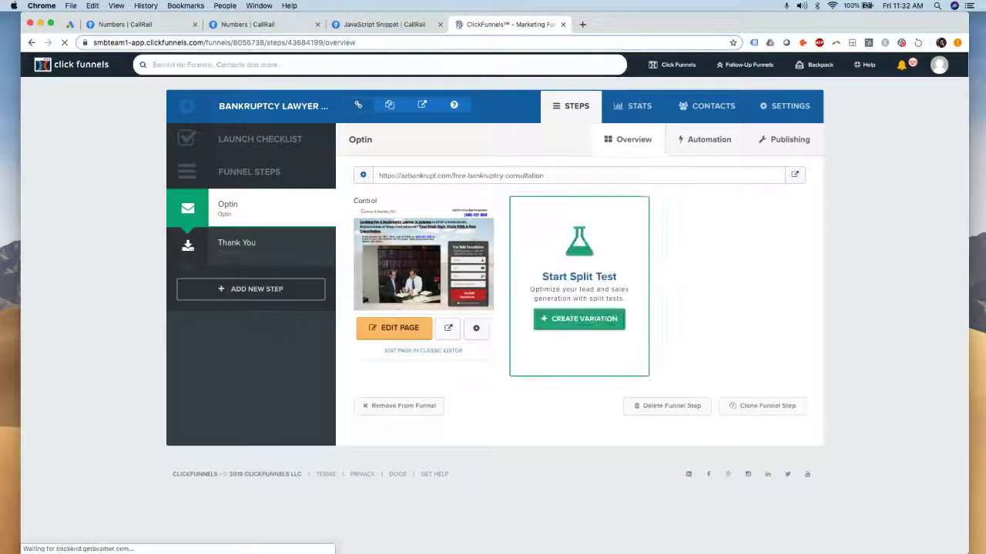
Paste the CallRail snippet into the Optin page's Header Code tracking settings and save the page
{"action": "left_click", "coordinate": [402, 330]}
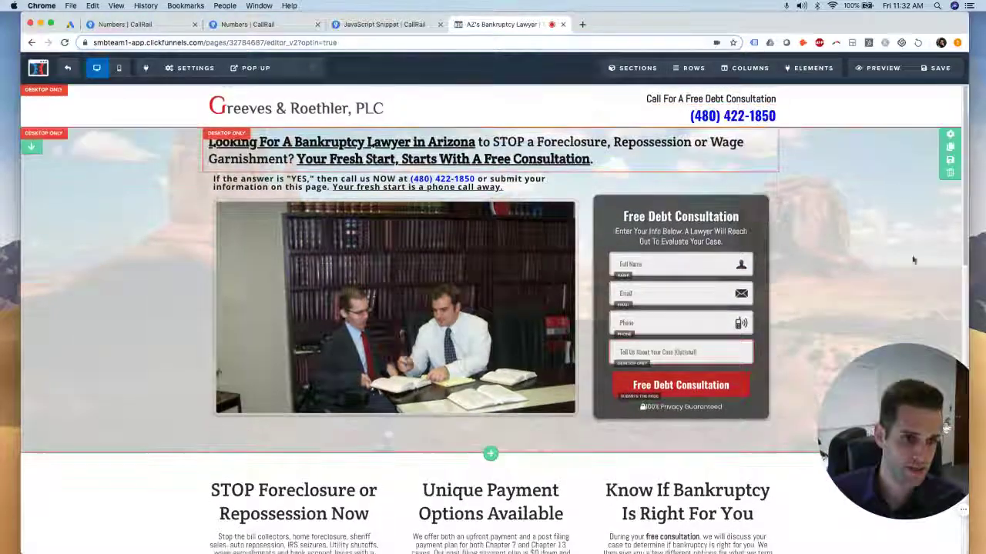
{"action": "mouse_move", "coordinate": [193, 68]}
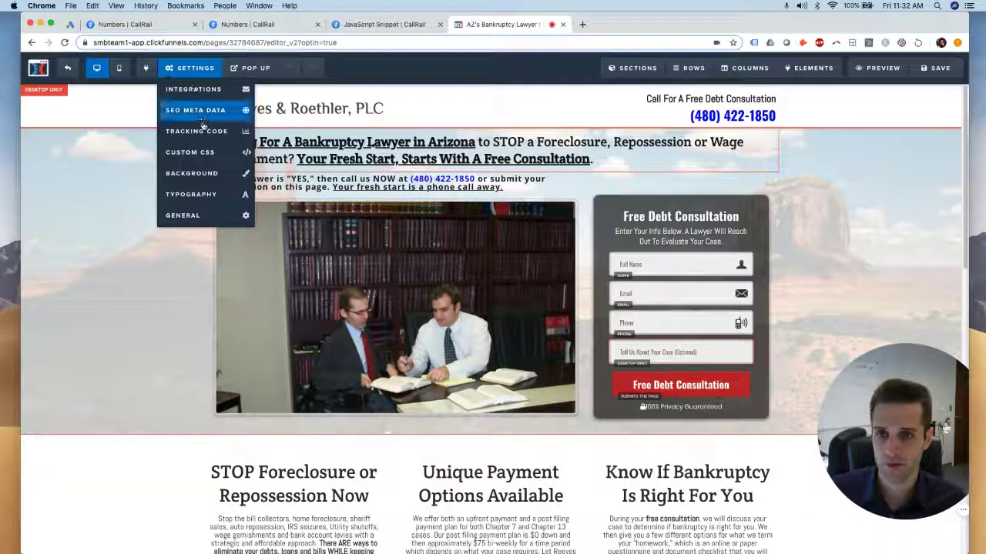
{"action": "left_click", "coordinate": [204, 129]}
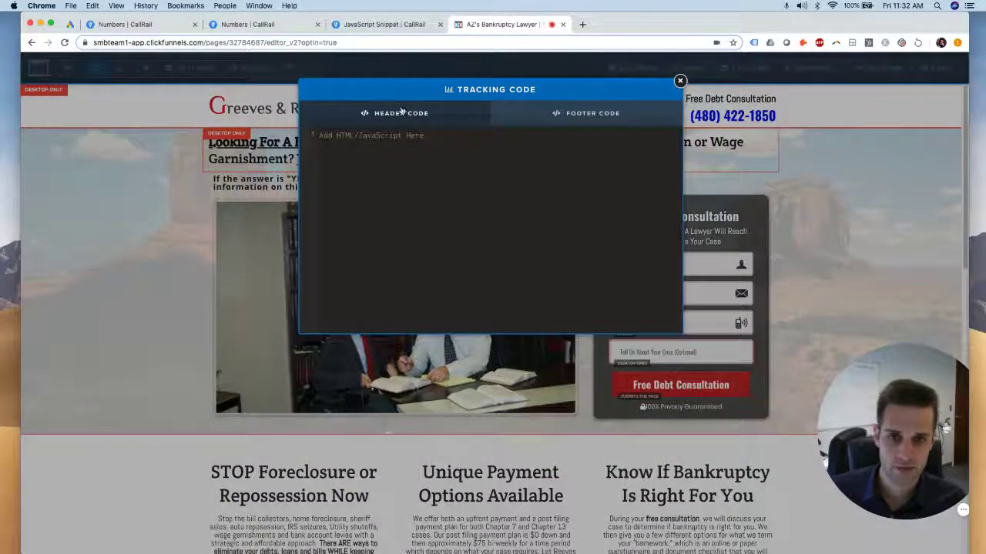
{"action": "left_click", "coordinate": [403, 138]}
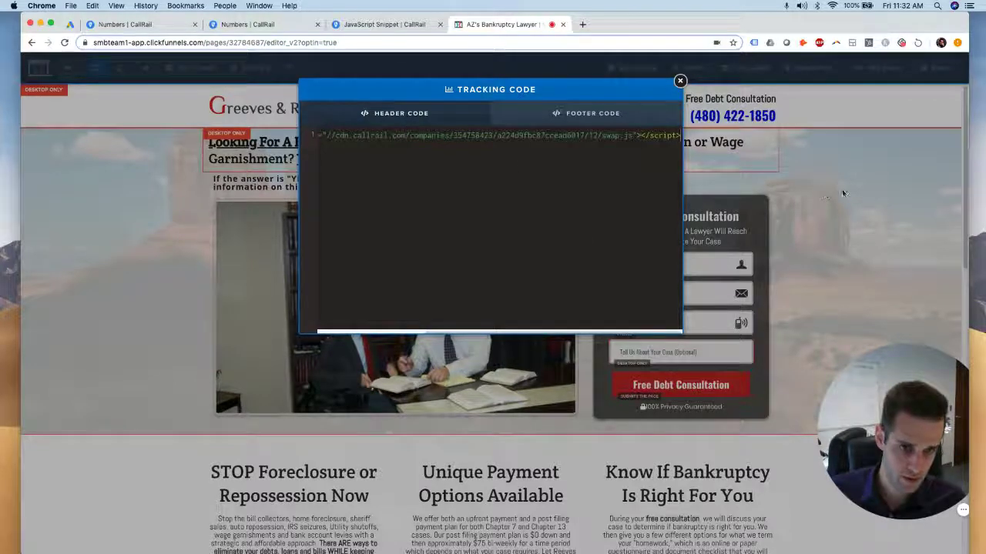
{"action": "left_click", "coordinate": [899, 101]}
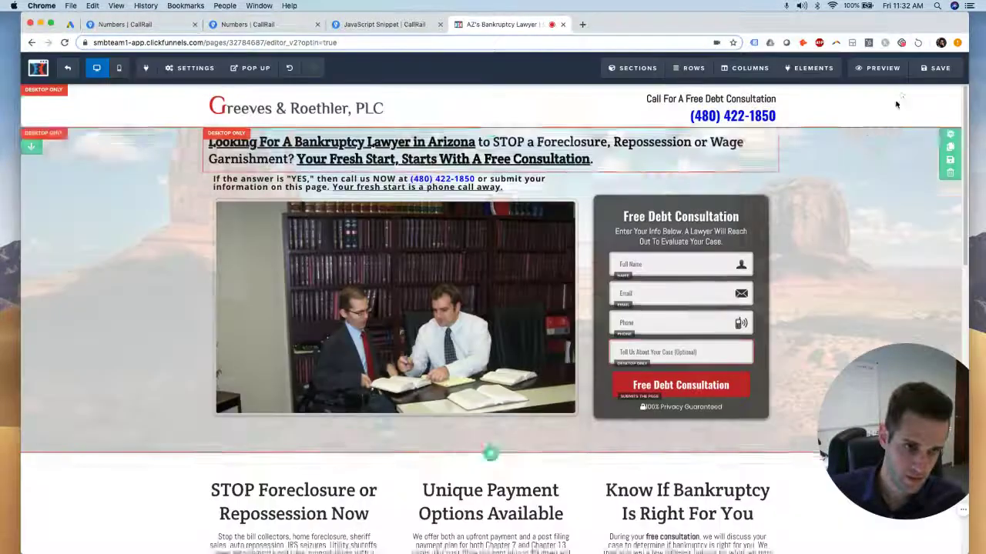
{"action": "left_click", "coordinate": [933, 70]}
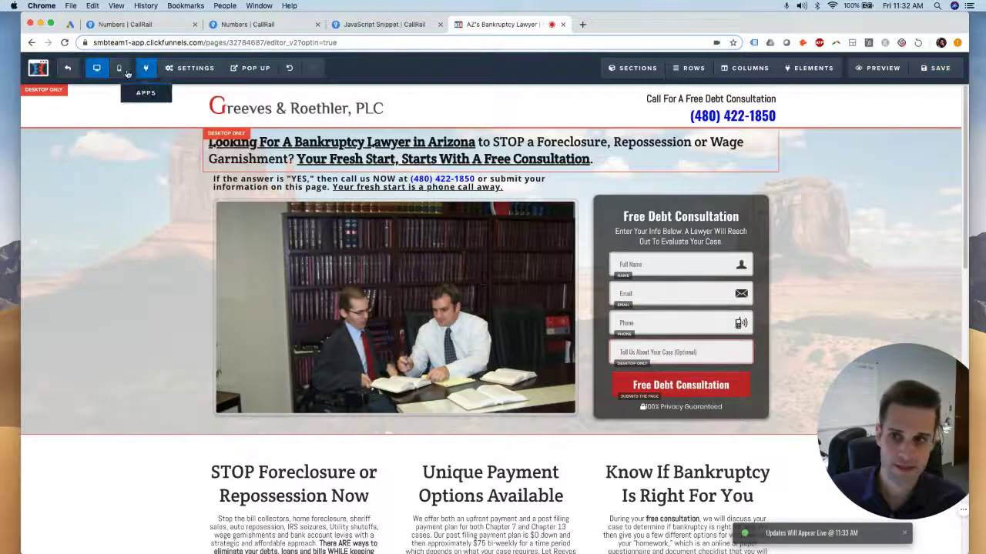
{"action": "left_click", "coordinate": [68, 70]}
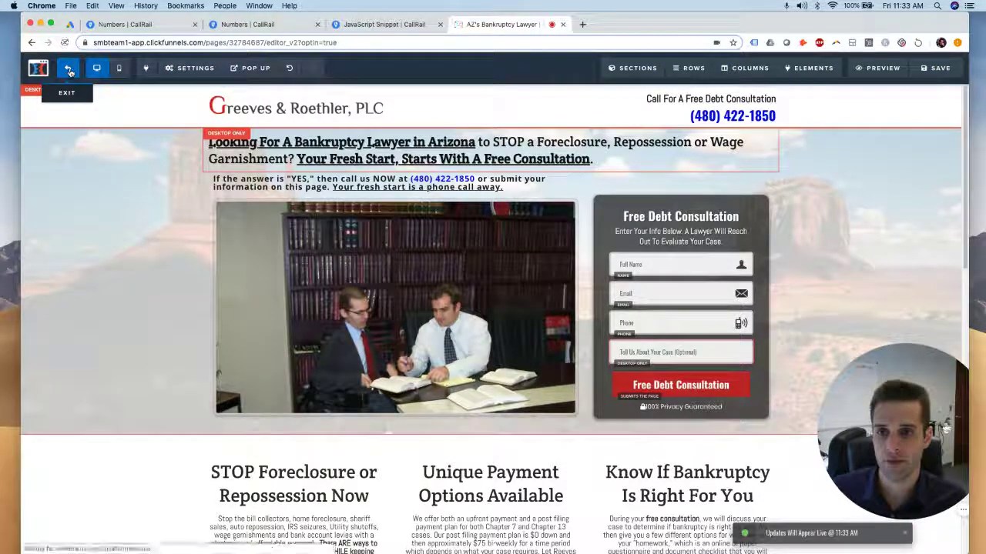
Test the CallRail JavaScript snippet installation on the pasted free-bankruptcy-consultation page URL
{"action": "left_click", "coordinate": [383, 24]}
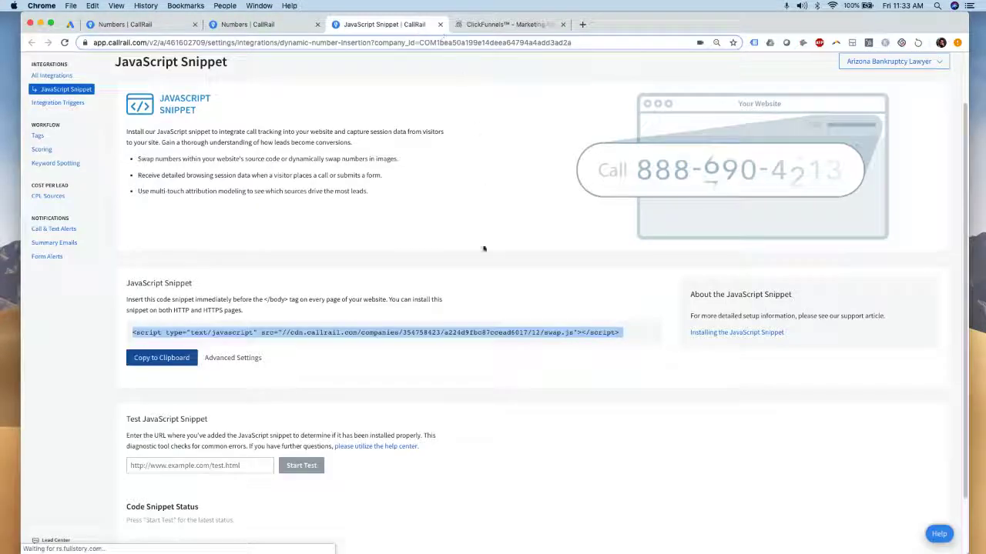
{"action": "scroll", "coordinate": [478, 216], "scroll_direction": "down", "scroll_amount": 2}
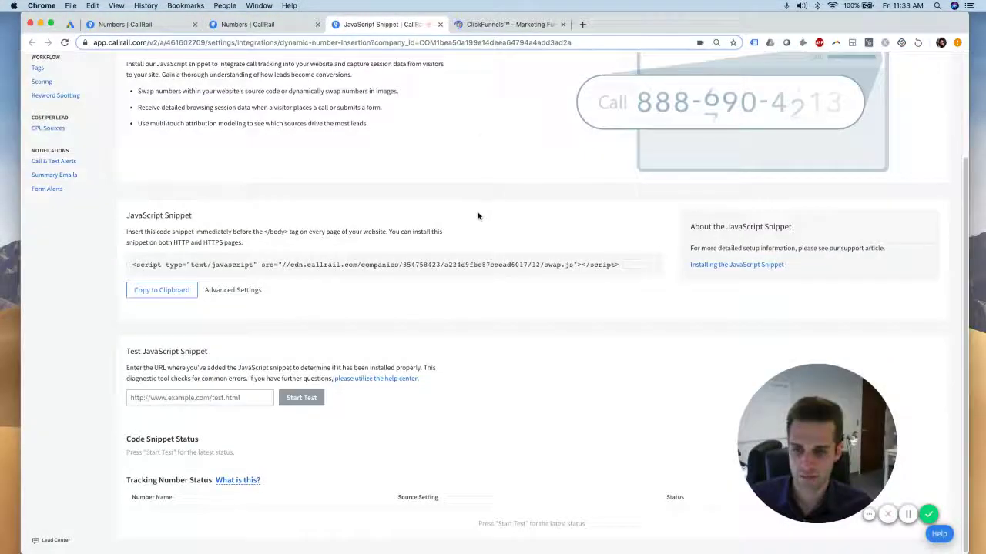
{"action": "left_click", "coordinate": [212, 400]}
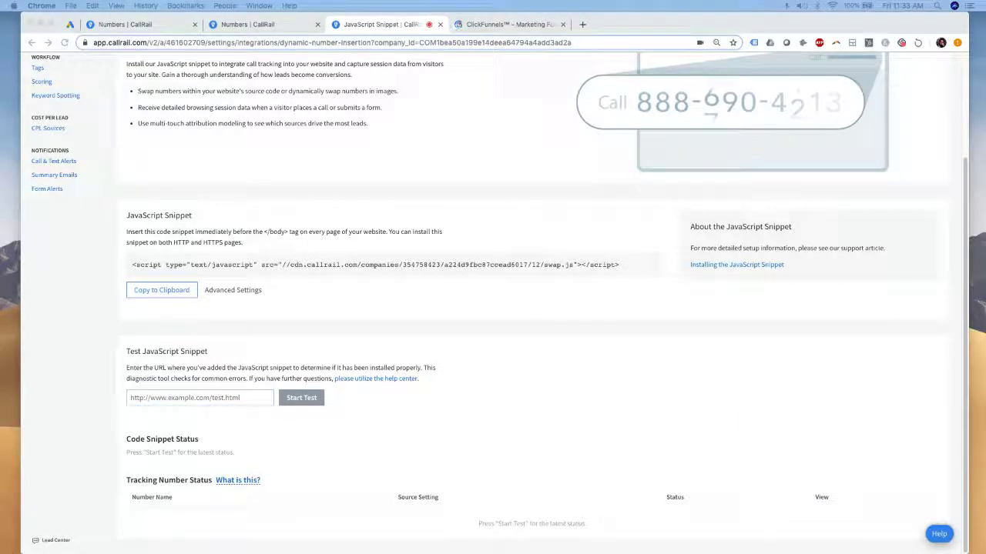
{"action": "left_click", "coordinate": [207, 400]}
{"action": "key", "text": "super+v"}
{"action": "left_click", "coordinate": [302, 398]}
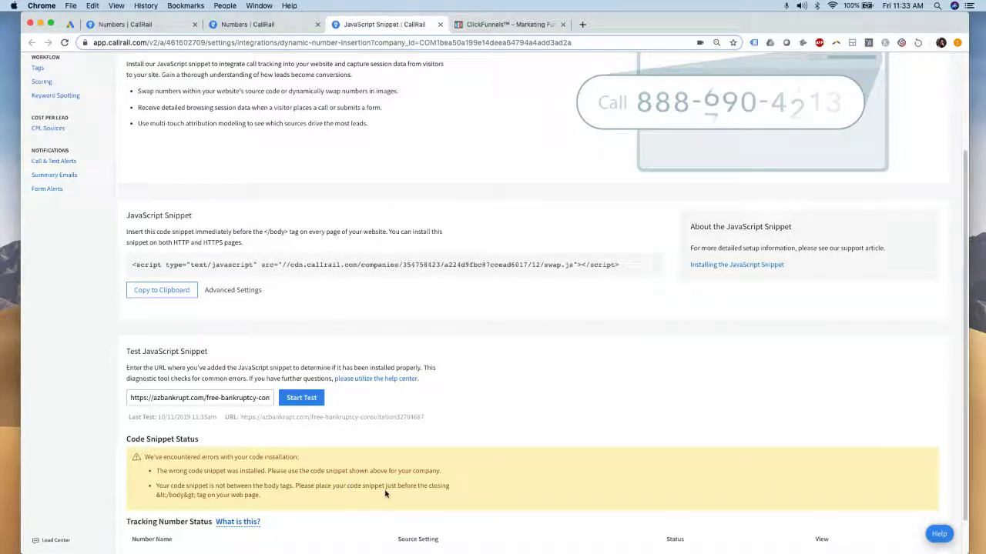
{"action": "left_click", "coordinate": [302, 398]}
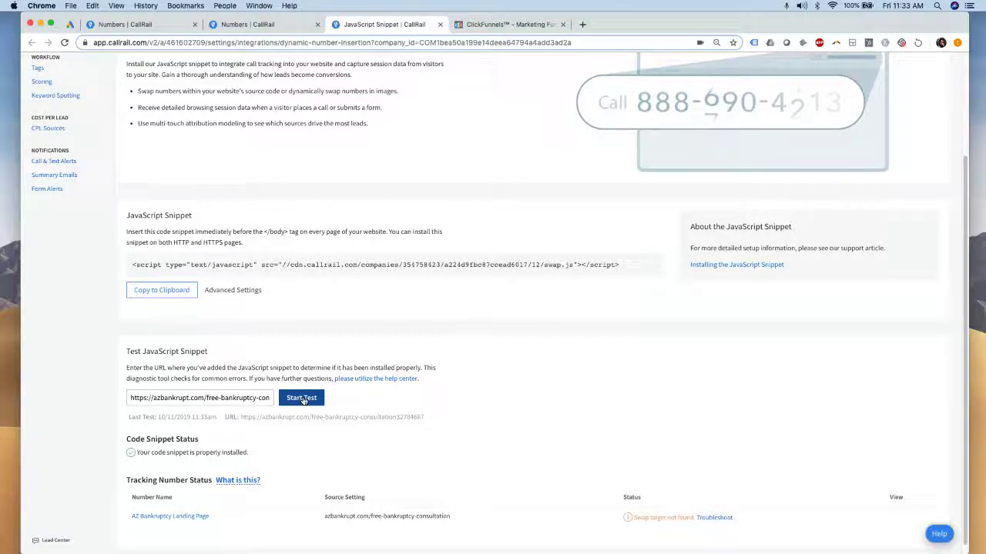
Review the snippet test's installation status message confirming it is properly installed
{"action": "left_click_drag", "start_coordinate": [142, 452], "coordinate": [259, 455]}
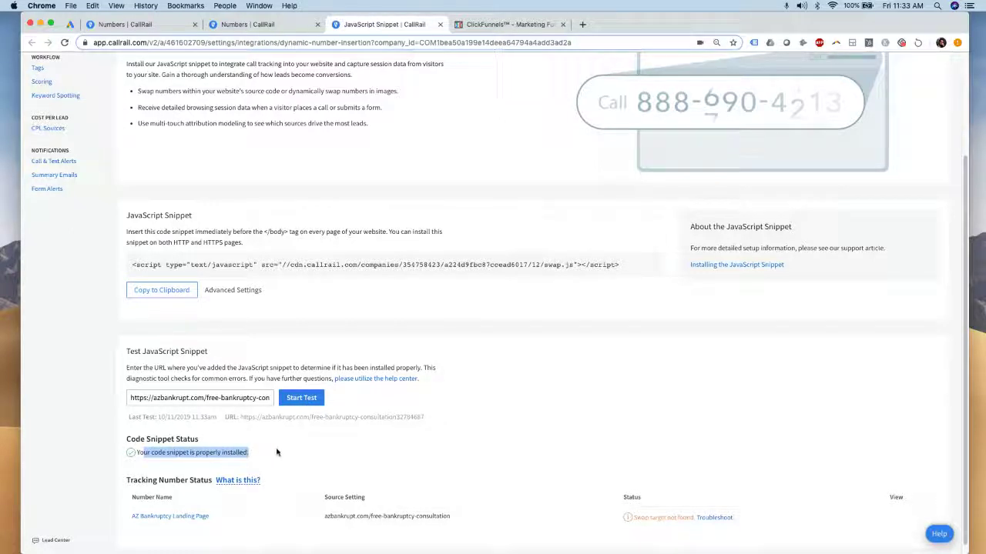
{"action": "left_click", "coordinate": [277, 451]}
{"action": "scroll", "coordinate": [458, 432], "scroll_direction": "down", "scroll_amount": 1}
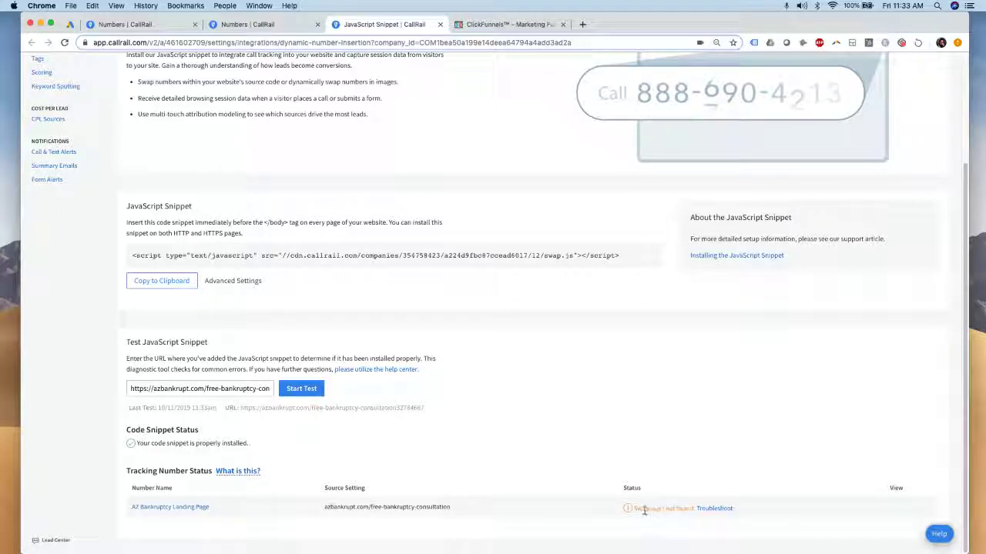
{"action": "scroll", "coordinate": [661, 418], "scroll_direction": "up", "scroll_amount": 2}
{"action": "scroll", "coordinate": [660, 418], "scroll_direction": "up", "scroll_amount": 2}
{"action": "scroll", "coordinate": [664, 425], "scroll_direction": "down", "scroll_amount": 4}
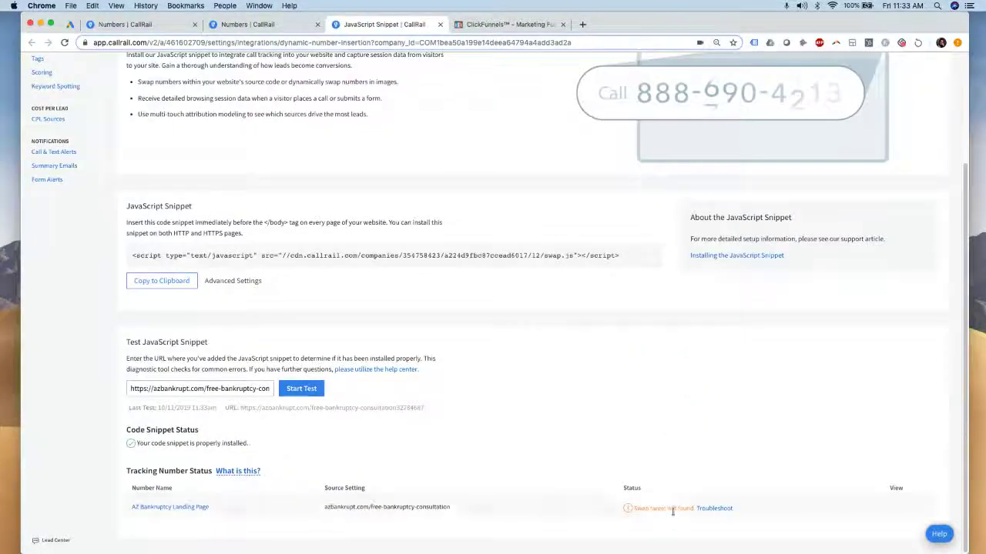
{"action": "scroll", "coordinate": [512, 390], "scroll_direction": "up", "scroll_amount": 4}
{"action": "left_click", "coordinate": [62, 138]}
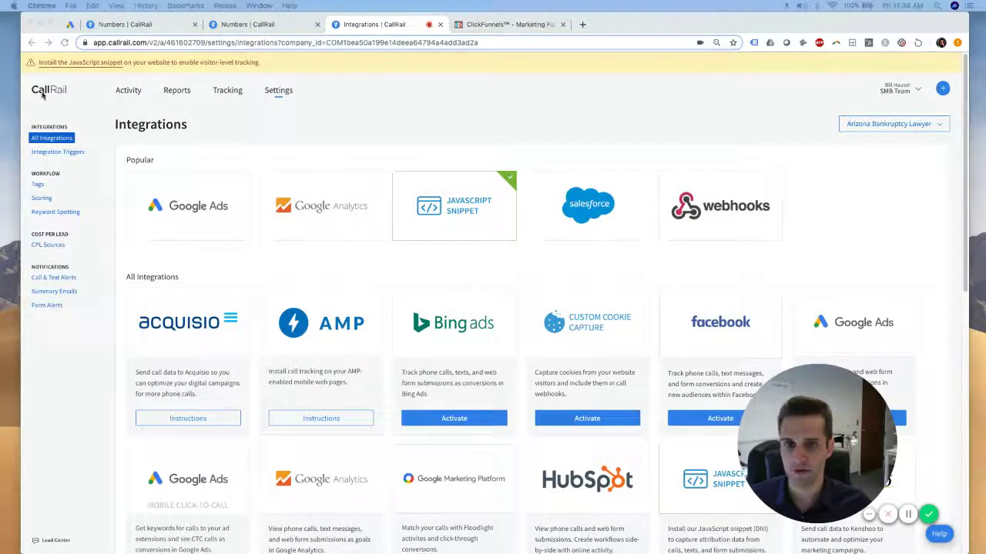
Move the live landing page into the main window and reload it to confirm the swapped tracking number
{"action": "left_click_drag", "start_coordinate": [0, 62], "coordinate": [624, 24]}
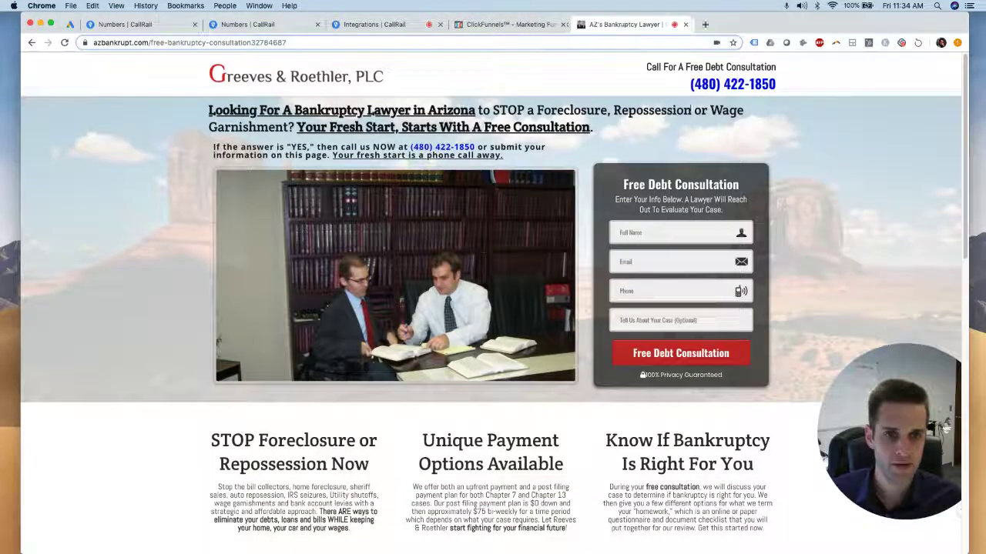
{"action": "scroll", "coordinate": [689, 146], "scroll_direction": "down", "scroll_amount": 1}
{"action": "scroll", "coordinate": [72, 68], "scroll_direction": "up", "scroll_amount": 1}
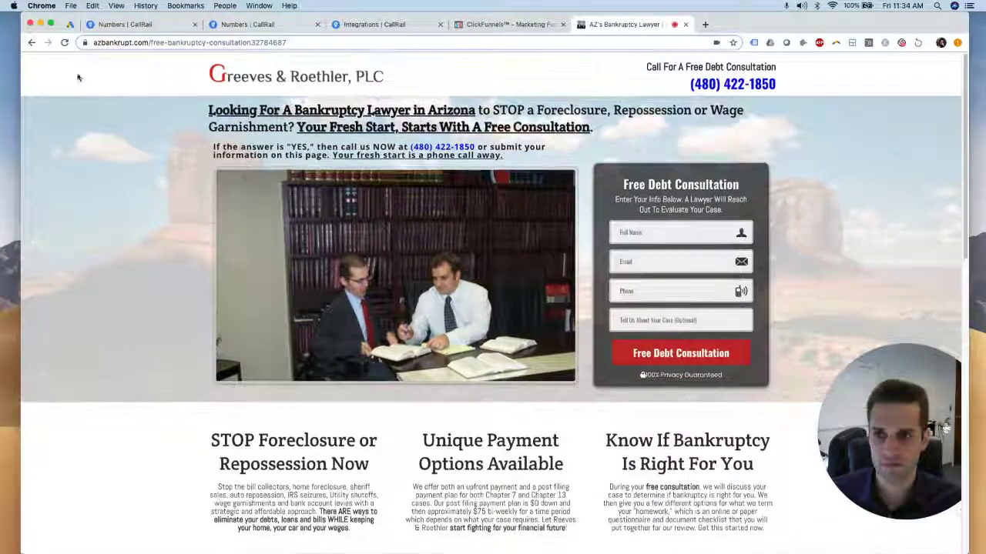
{"action": "left_click", "coordinate": [64, 43]}
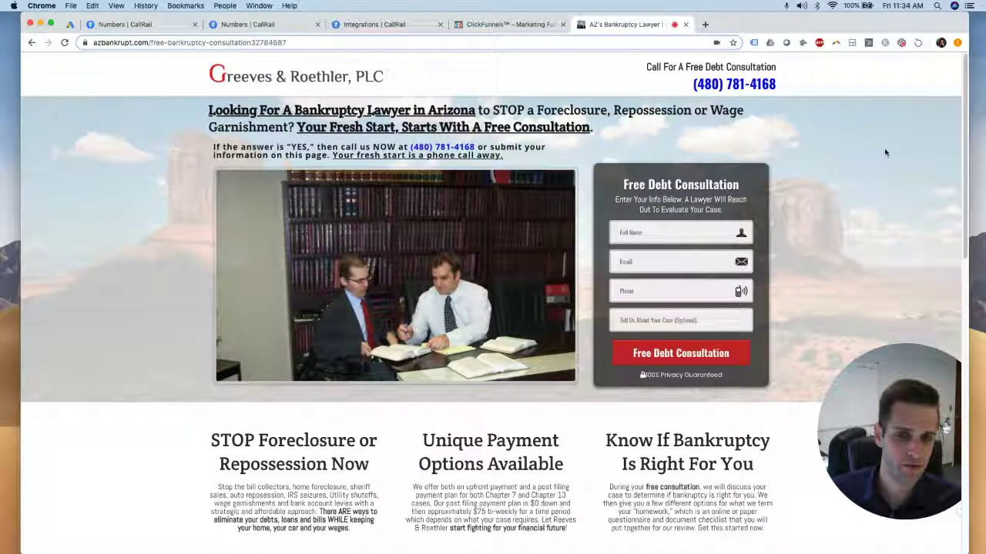
{"action": "scroll", "coordinate": [885, 156], "scroll_direction": "down", "scroll_amount": 2}
{"action": "scroll", "coordinate": [885, 151], "scroll_direction": "up", "scroll_amount": 2}
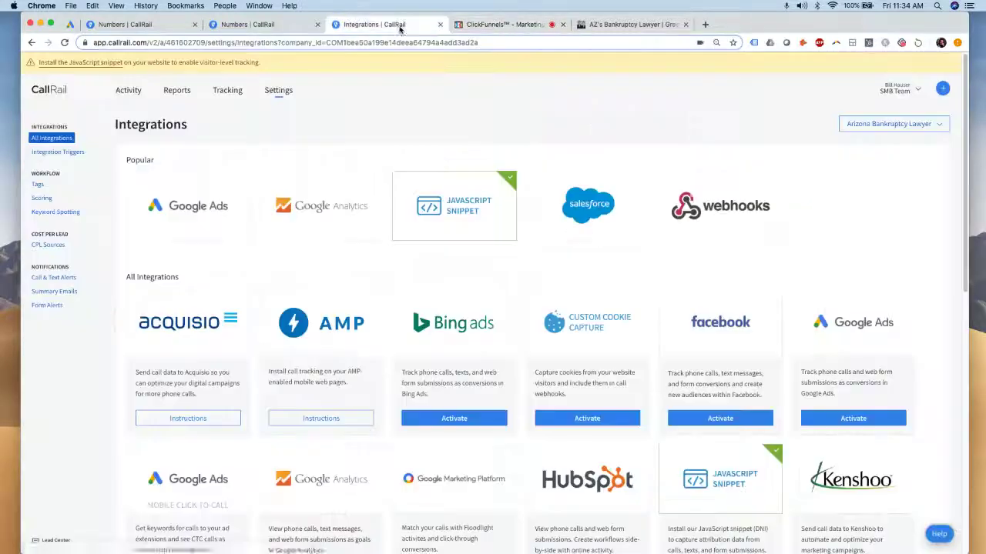
Return to CallRail's Tracking numbers list for Arizona Bankruptcy Lawyer
{"action": "left_click", "coordinate": [375, 24]}
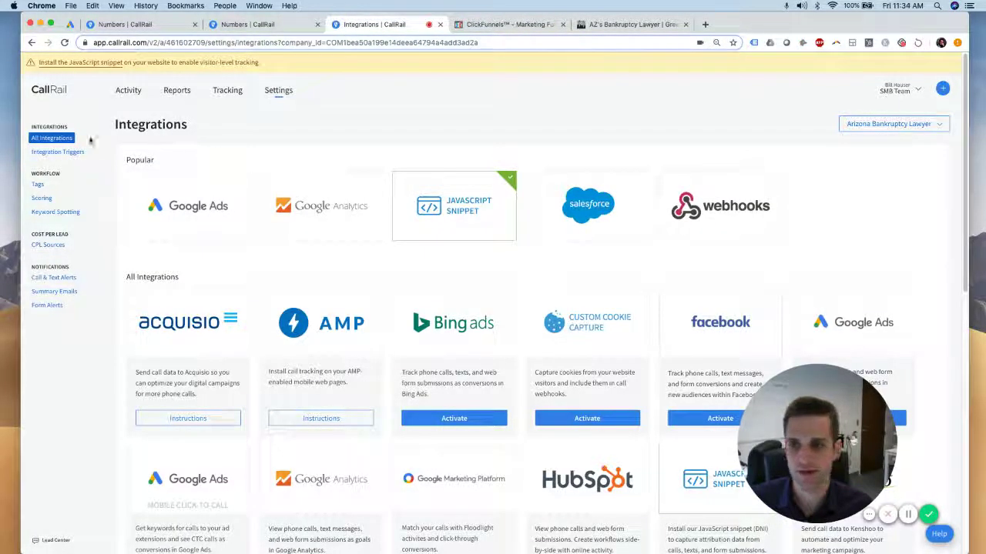
{"action": "left_click", "coordinate": [228, 90]}
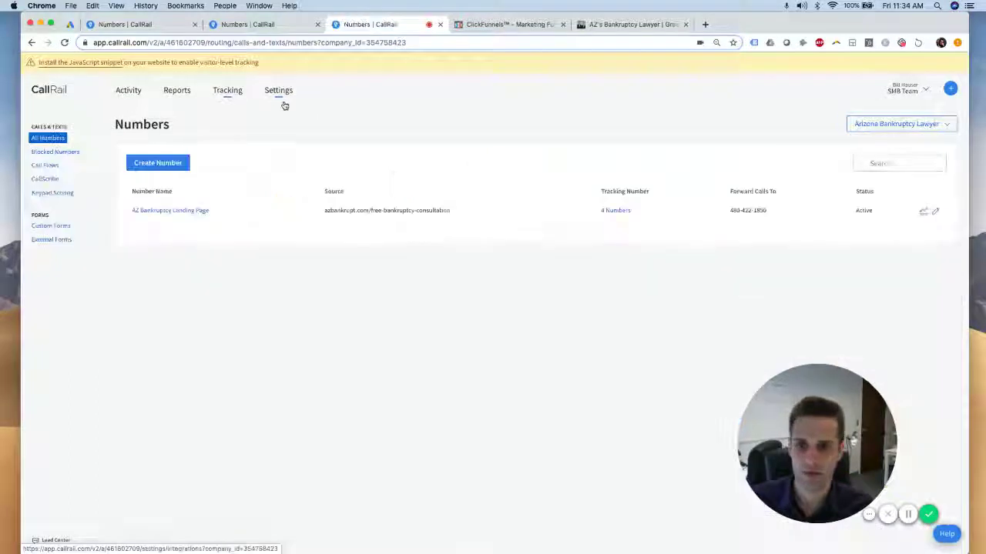
Start a new tracking number used online in a Google Ads extension on desktop and mobile
{"action": "left_click", "coordinate": [164, 162]}
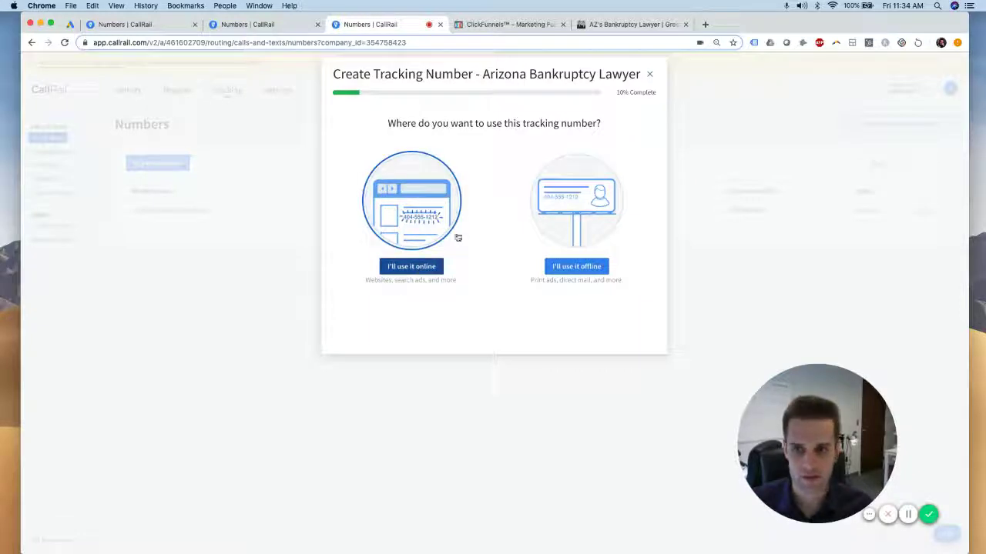
{"action": "left_click", "coordinate": [410, 268]}
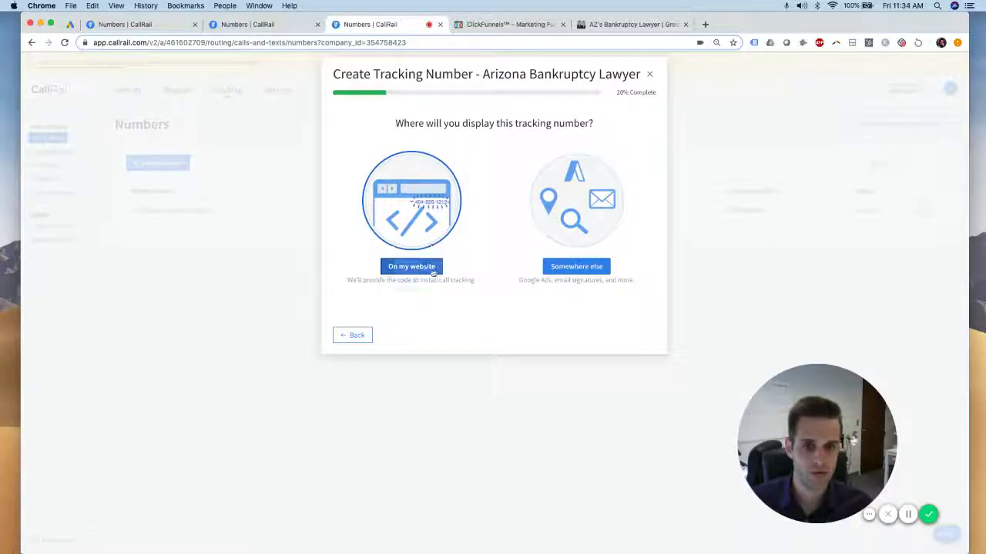
{"action": "left_click_drag", "start_coordinate": [493, 123], "coordinate": [621, 121]}
{"action": "left_click", "coordinate": [593, 146]}
{"action": "left_click", "coordinate": [564, 268]}
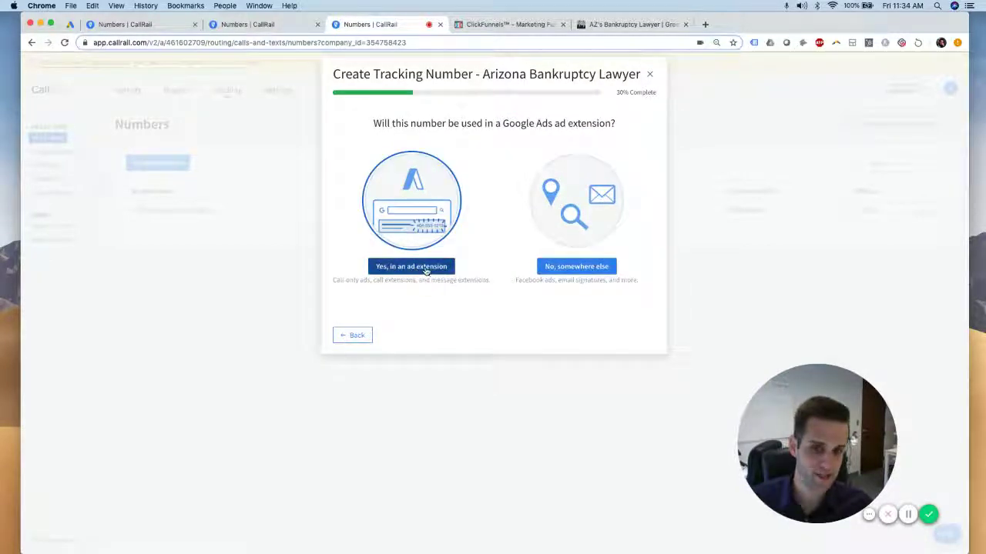
{"action": "left_click", "coordinate": [426, 270]}
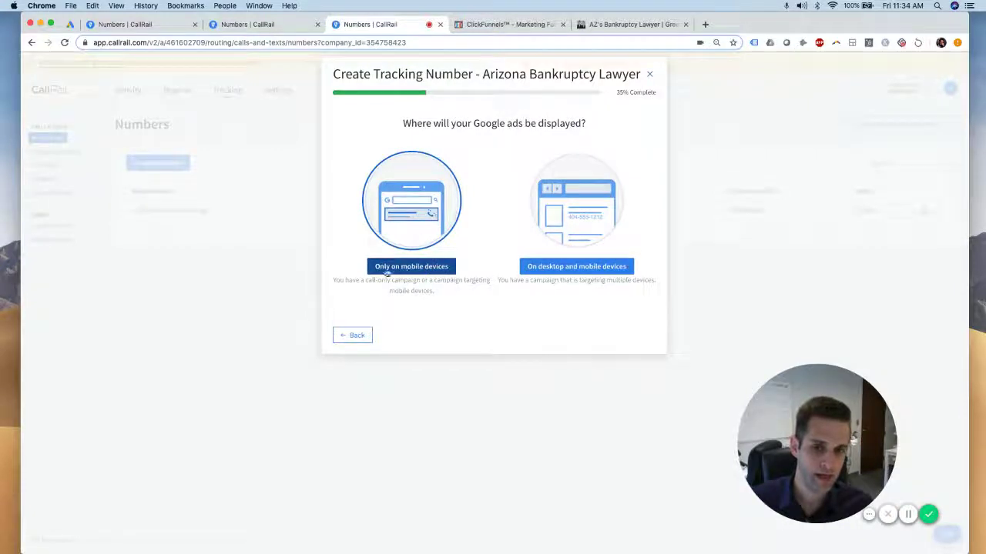
{"action": "left_click", "coordinate": [571, 268]}
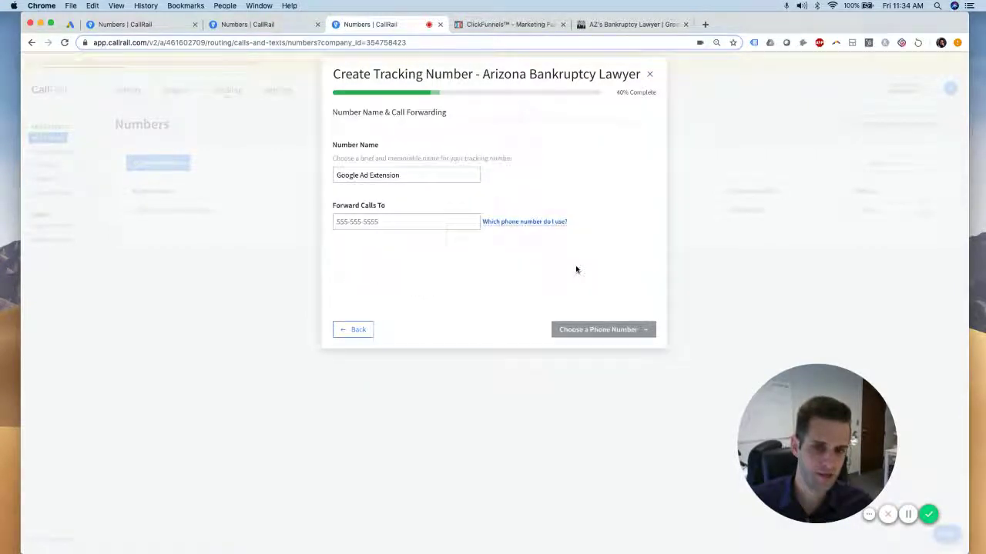
Name the number 'AZ Bankruptcy Call Extension' and enter the business forwarding phone number
{"action": "left_click", "coordinate": [445, 175]}
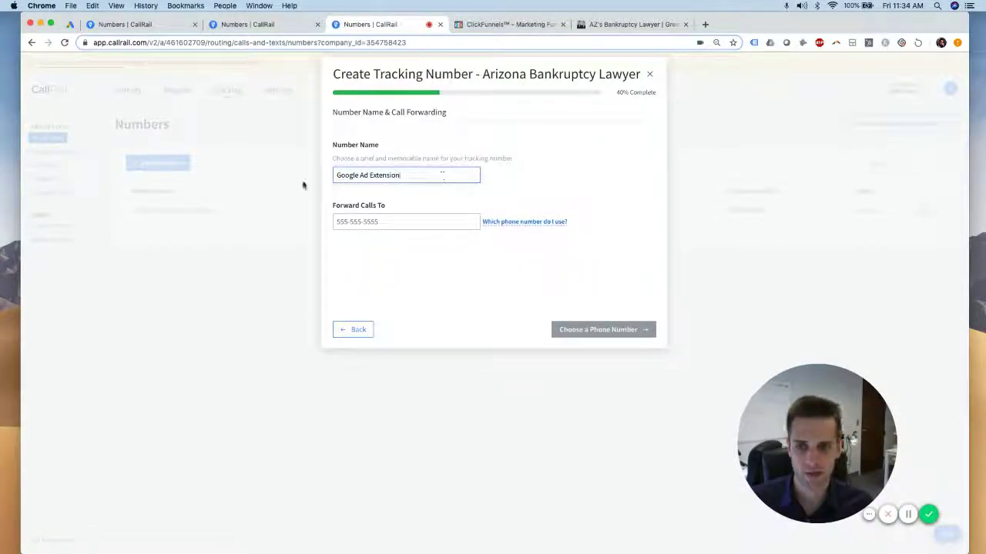
{"action": "left_click_drag", "start_coordinate": [402, 180], "coordinate": [318, 178]}
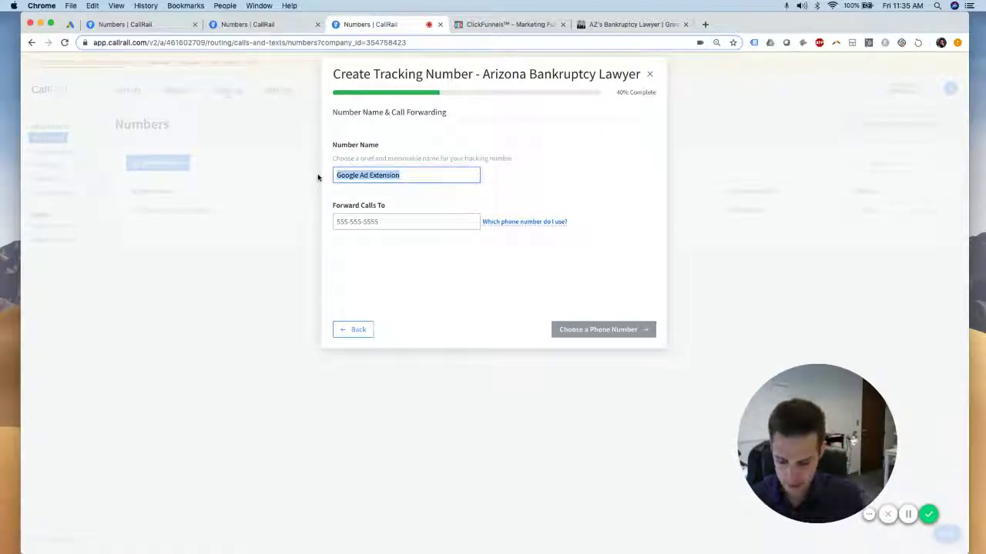
{"action": "type", "text": "AZ Bankruptcy"}
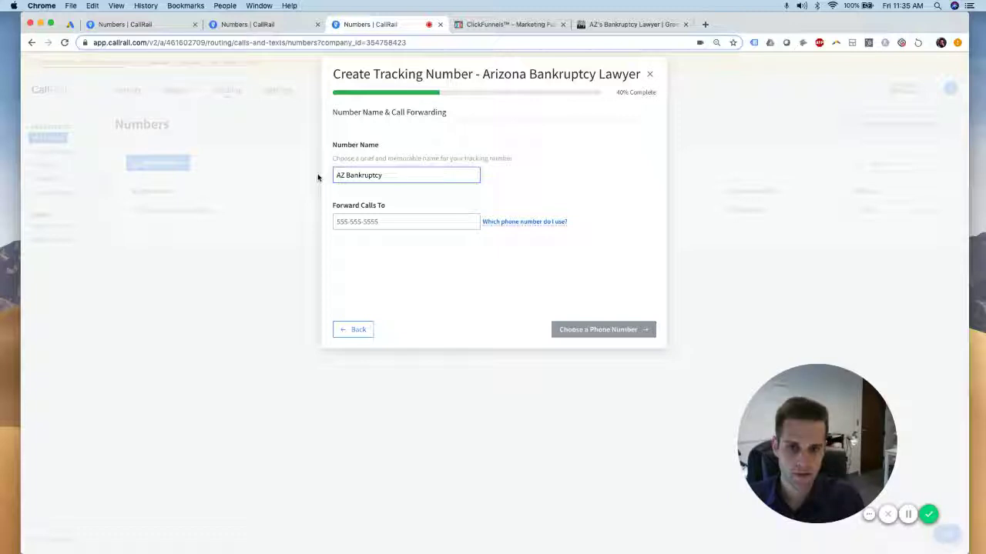
{"action": "type", "text": " Call Extension"}
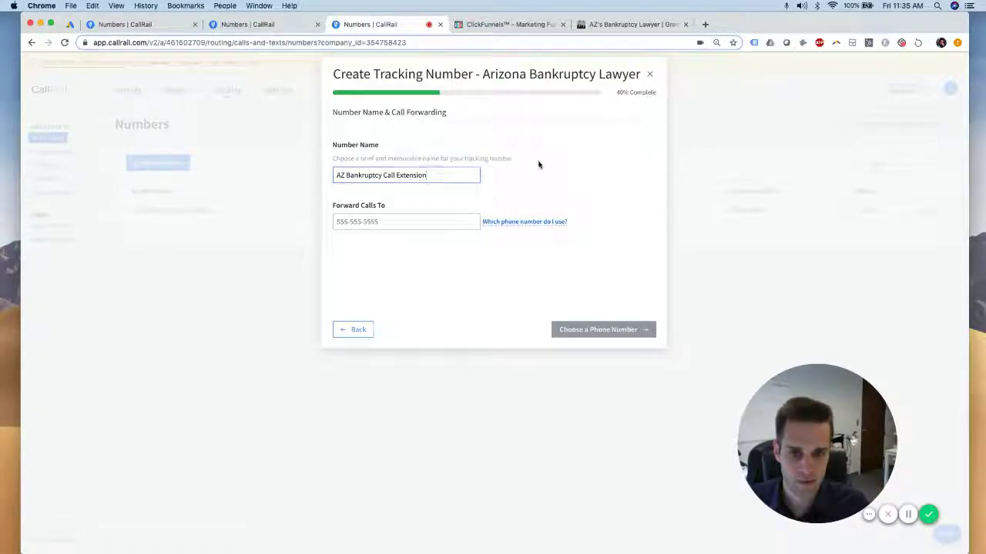
{"action": "left_click", "coordinate": [402, 223]}
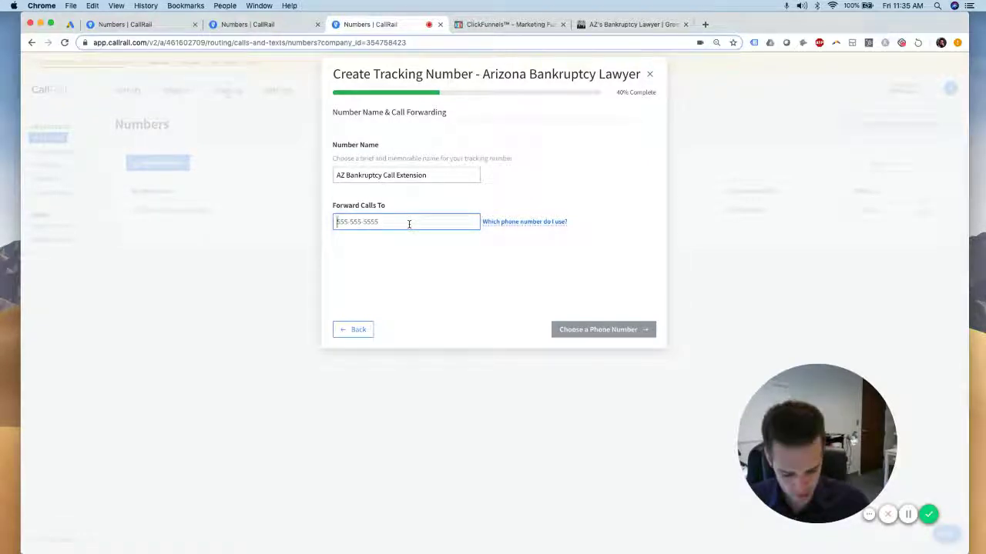
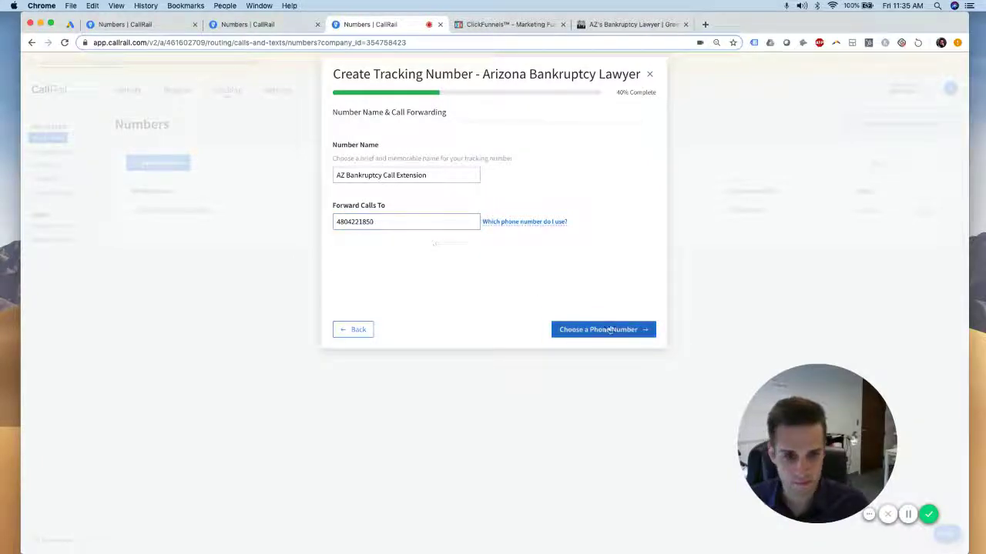
Pick a local phone number, enable call recording, and activate the call-extension tracking number
{"action": "left_click", "coordinate": [607, 329]}
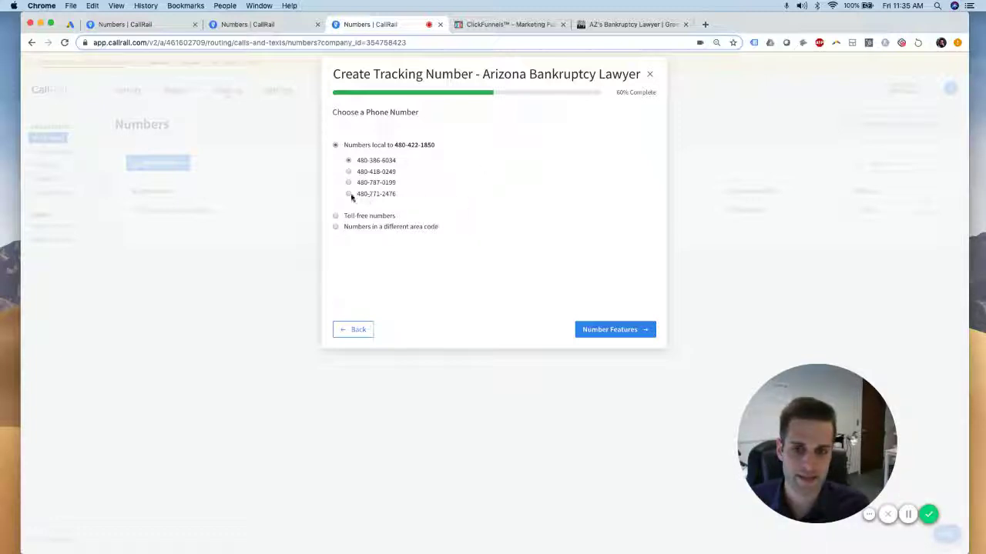
{"action": "left_click", "coordinate": [598, 329]}
{"action": "left_click", "coordinate": [335, 237]}
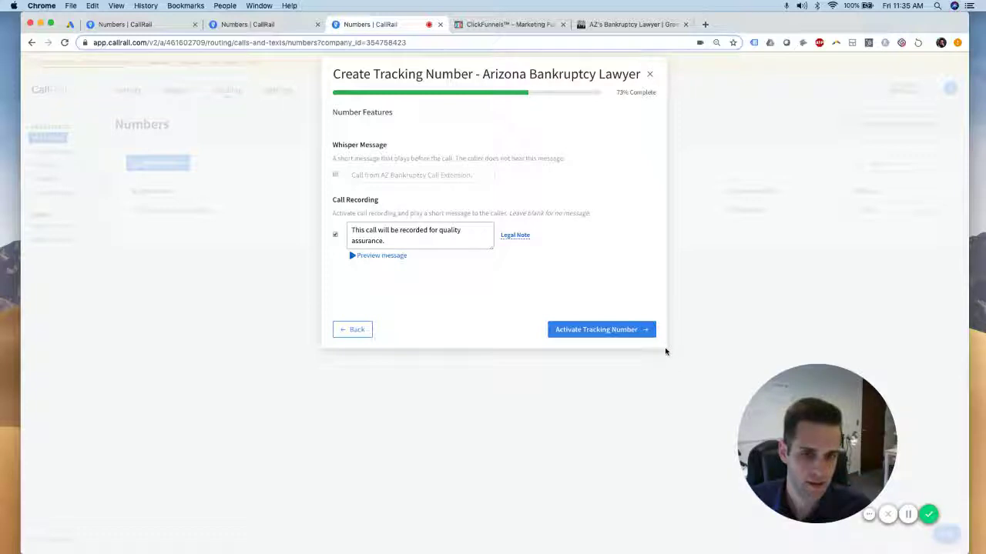
{"action": "left_click", "coordinate": [618, 332]}
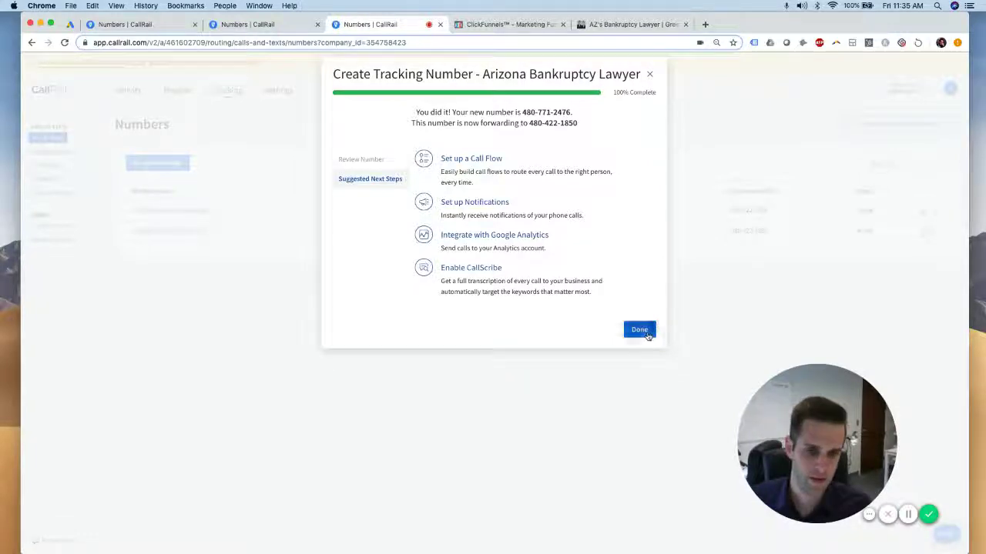
{"action": "left_click", "coordinate": [642, 331]}
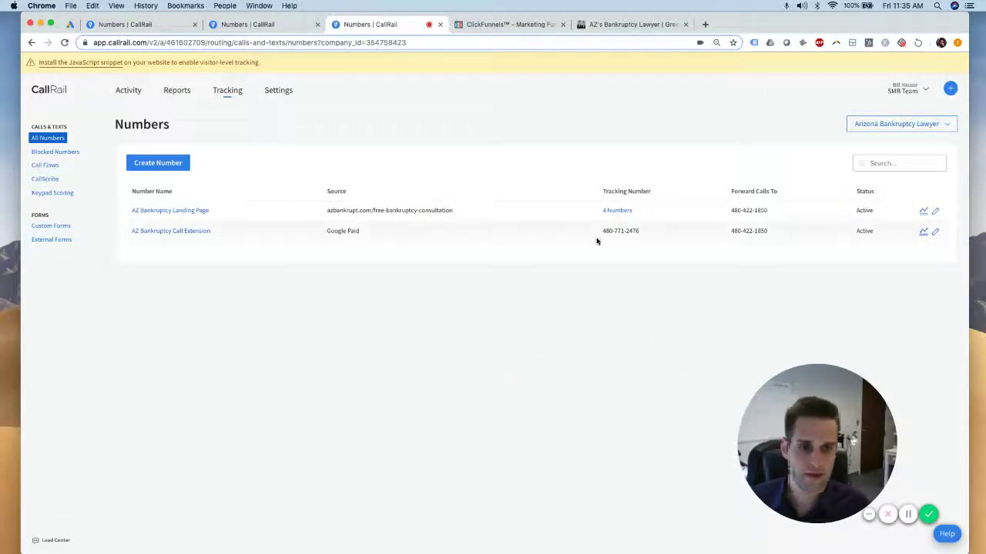
Copy the new call-extension tracking number from the Numbers table and go to Google Ads
{"action": "left_click_drag", "start_coordinate": [604, 235], "coordinate": [602, 235]}
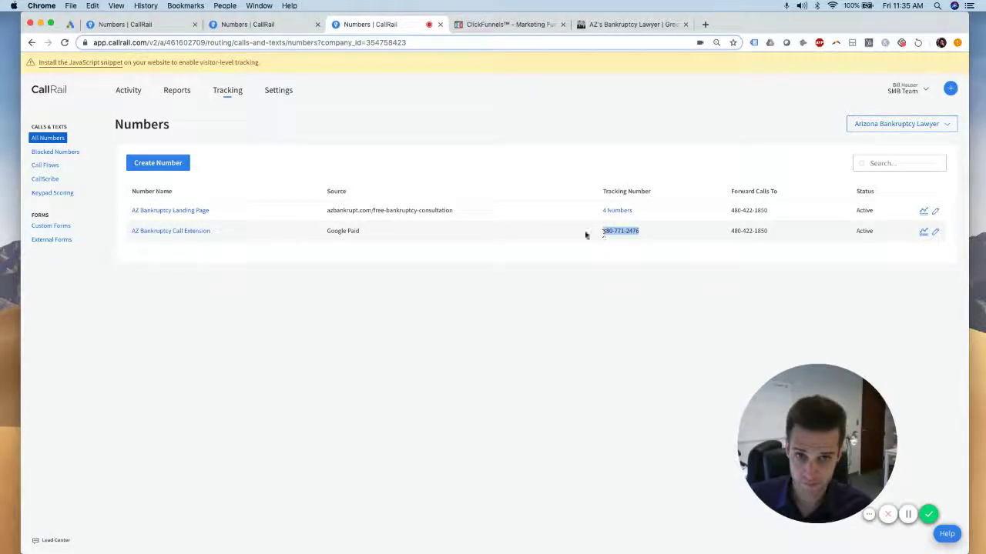
{"action": "left_click", "coordinate": [365, 250]}
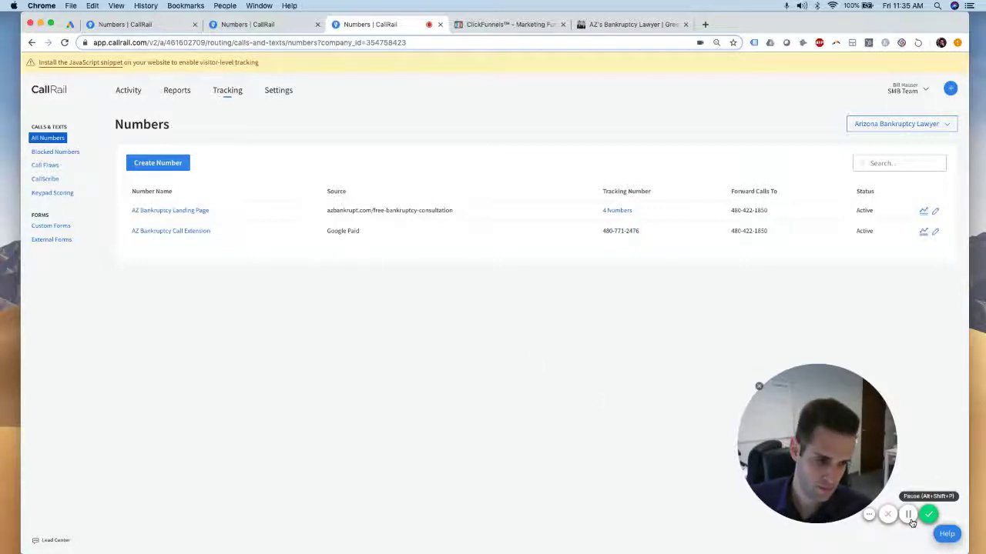
{"action": "left_click", "coordinate": [909, 515]}
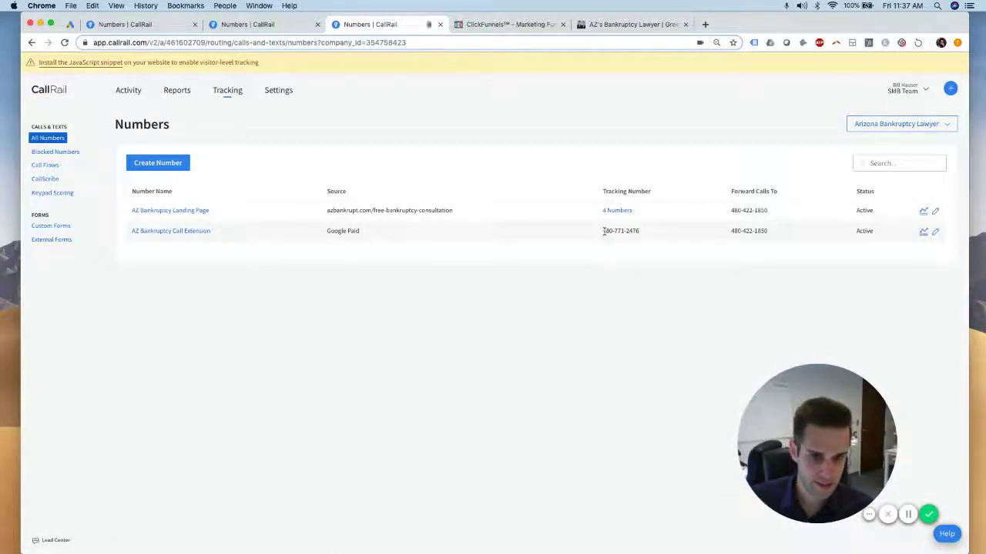
{"action": "left_click_drag", "start_coordinate": [602, 231], "coordinate": [639, 231]}
{"action": "key", "text": "super+c"}
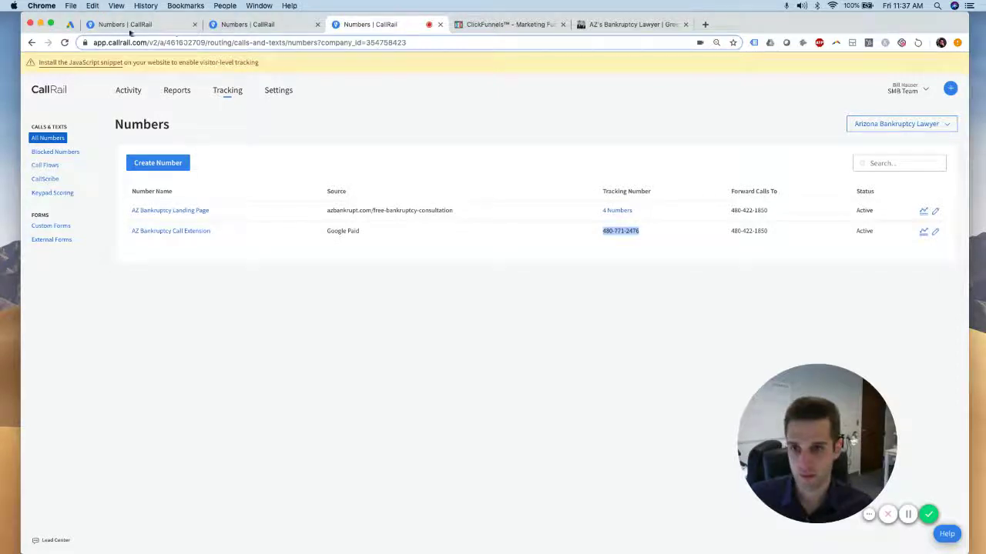
{"action": "left_click", "coordinate": [70, 24]}
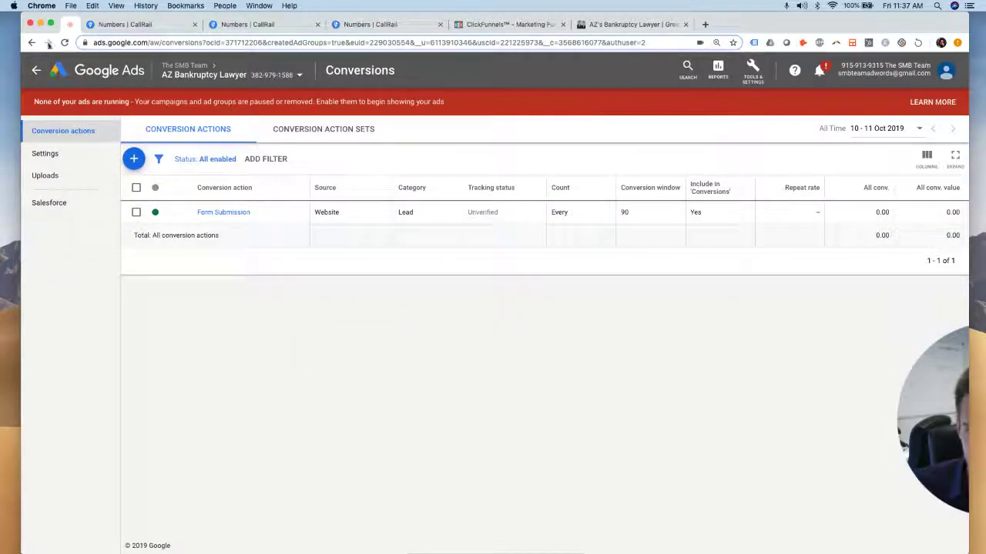
Open the Arizona Bankruptcy Lawyer campaign's extensions and begin adding a call extension
{"action": "left_click", "coordinate": [47, 44]}
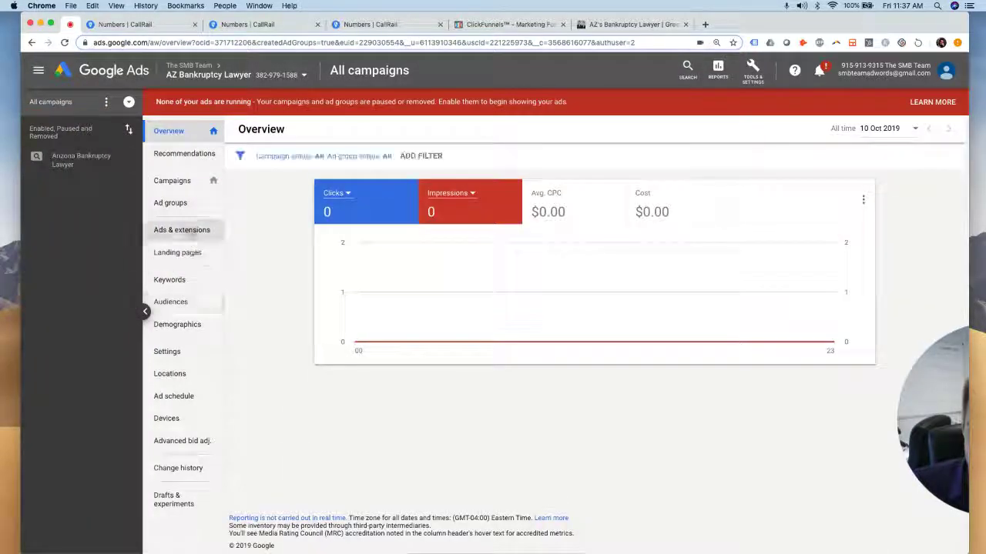
{"action": "left_click", "coordinate": [189, 229]}
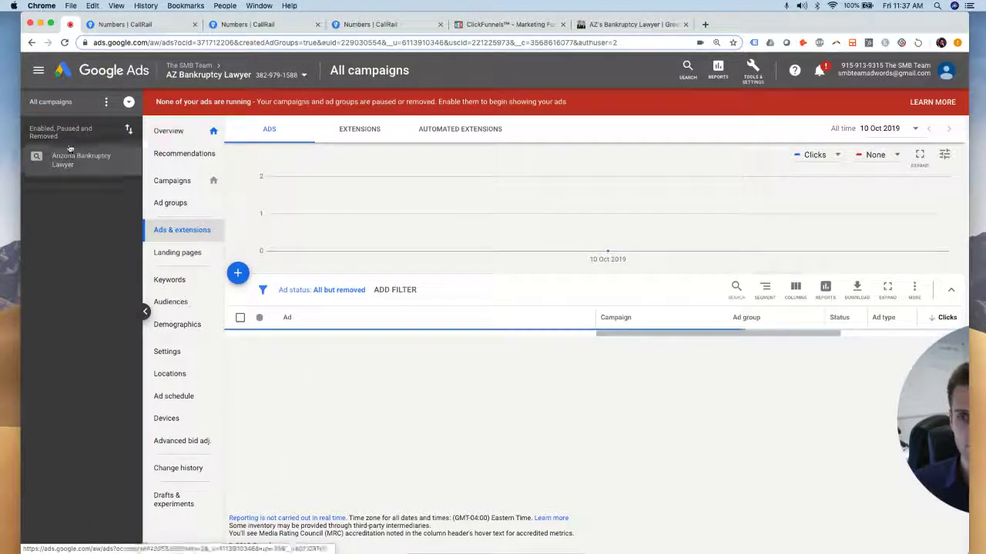
{"action": "left_click", "coordinate": [73, 158]}
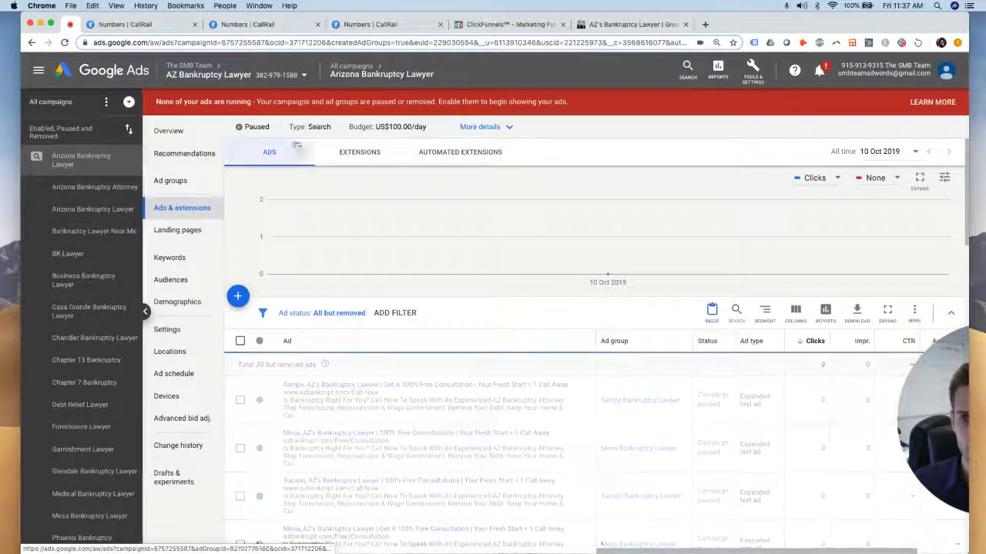
{"action": "left_click", "coordinate": [359, 152]}
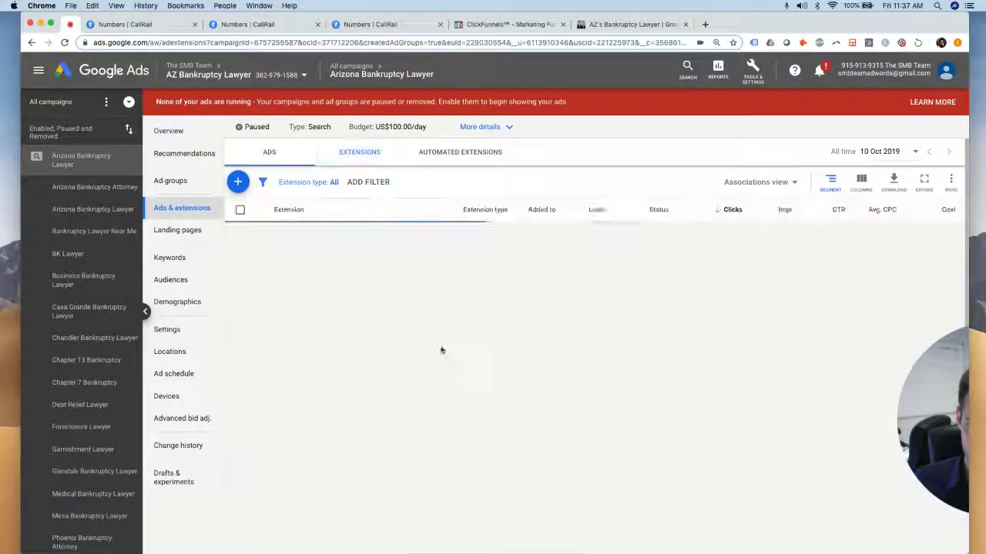
{"action": "left_click", "coordinate": [237, 182]}
{"action": "left_click", "coordinate": [278, 317]}
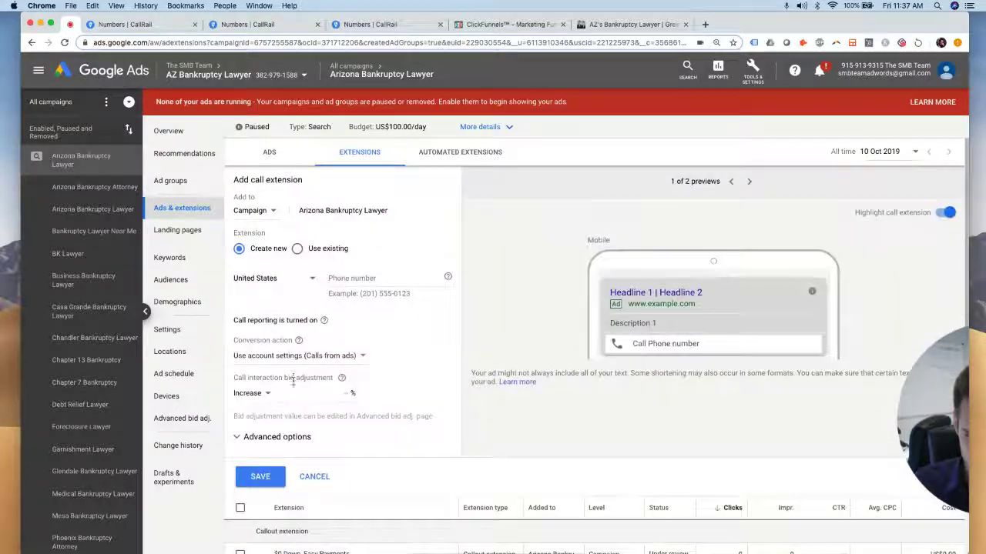
Paste the CallRail tracking number, keep default advanced options, and save the call extension
{"action": "left_click", "coordinate": [360, 279]}
{"action": "key", "text": "super+v"}
{"action": "left_click", "coordinate": [429, 240]}
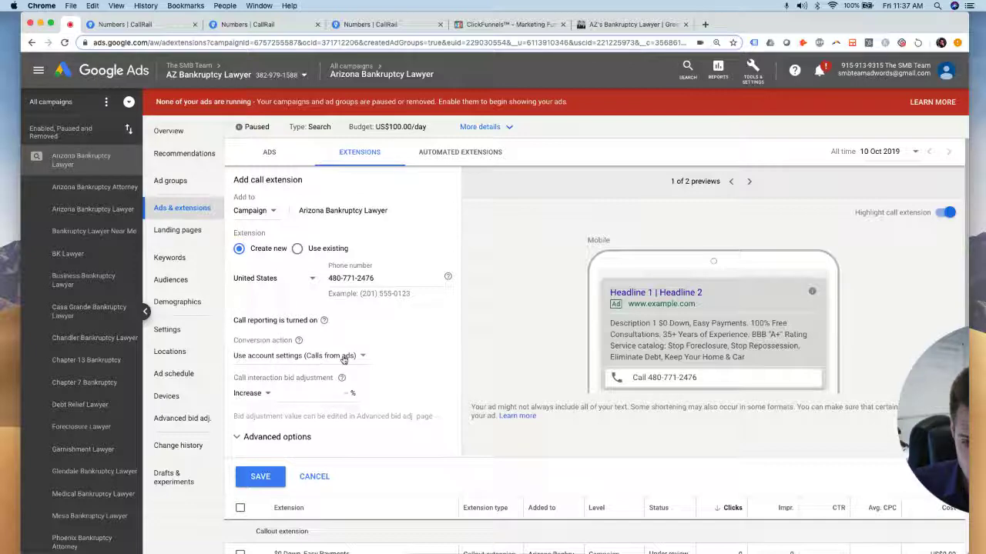
{"action": "left_click", "coordinate": [308, 436]}
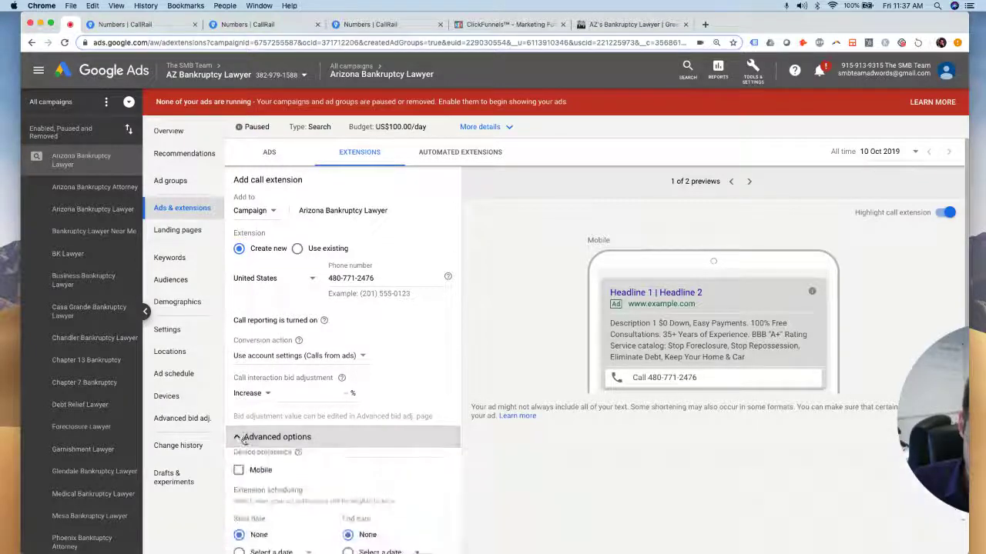
{"action": "scroll", "coordinate": [259, 425], "scroll_direction": "down", "scroll_amount": 2}
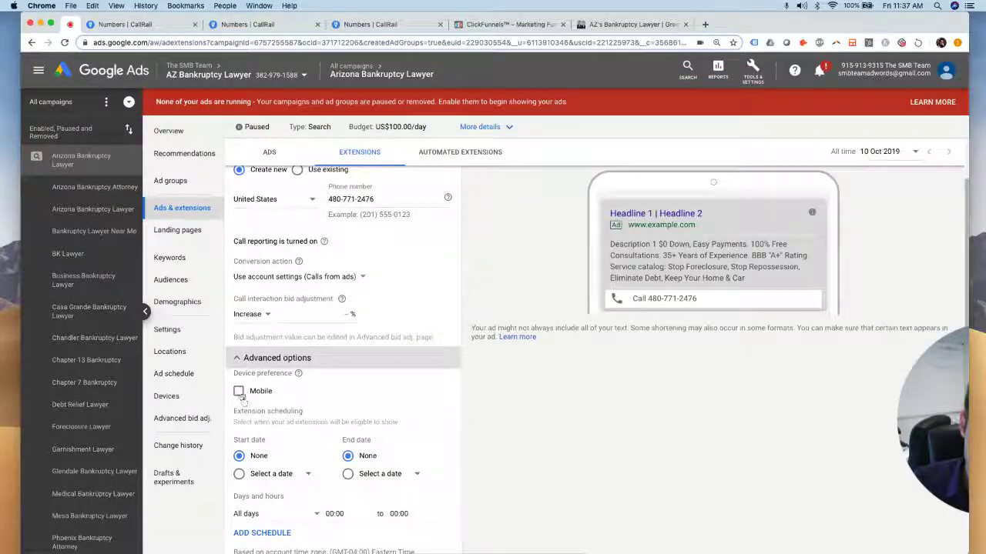
{"action": "left_click", "coordinate": [245, 358]}
{"action": "scroll", "coordinate": [357, 323], "scroll_direction": "up", "scroll_amount": 1}
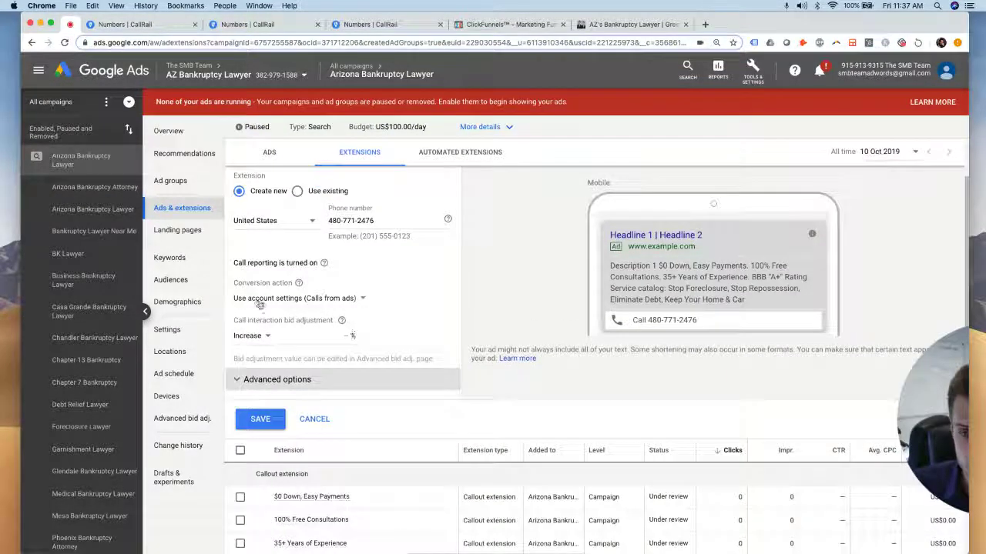
{"action": "mouse_move", "coordinate": [300, 284]}
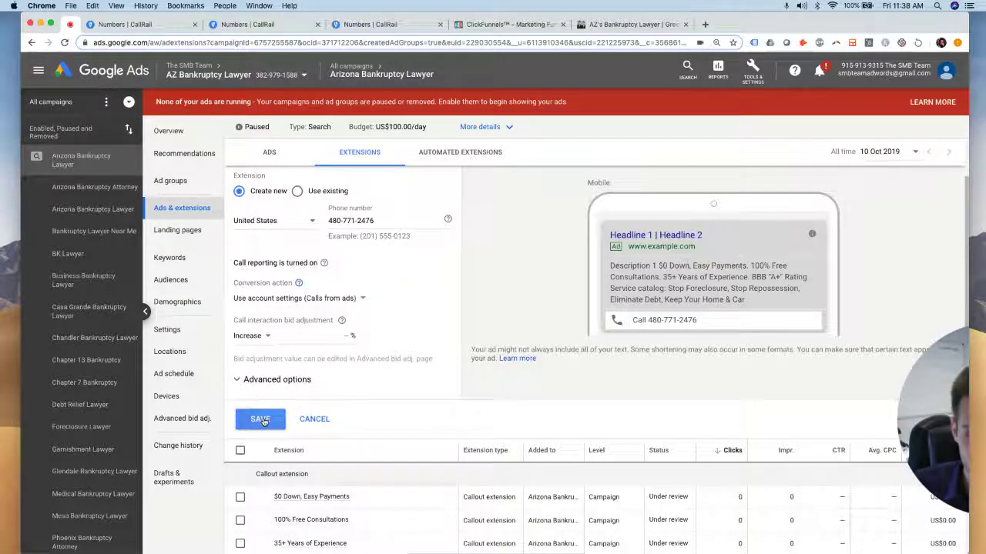
{"action": "left_click", "coordinate": [260, 419]}
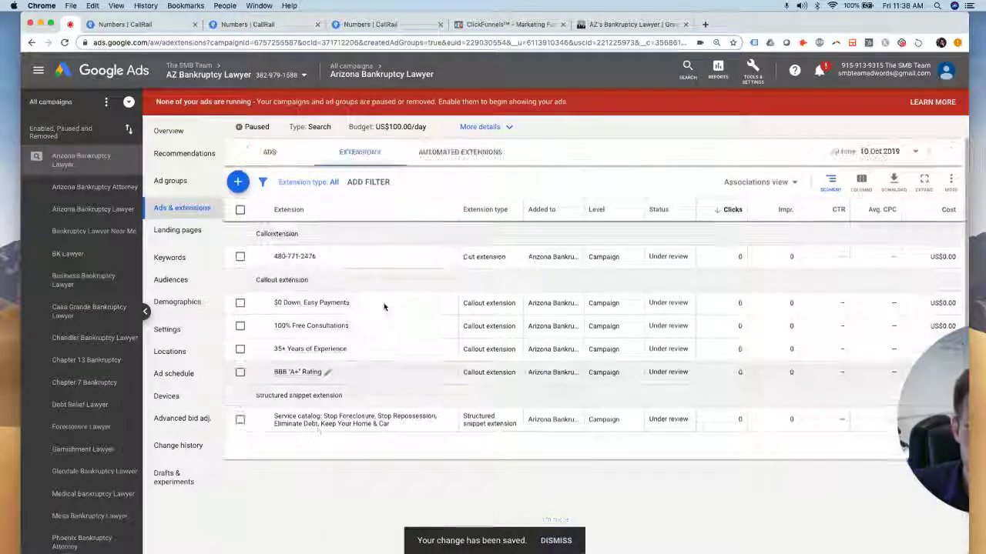
Open CallRail's Google Ads integration settings and authorize the connection to Google Ads
{"action": "left_click", "coordinate": [407, 25]}
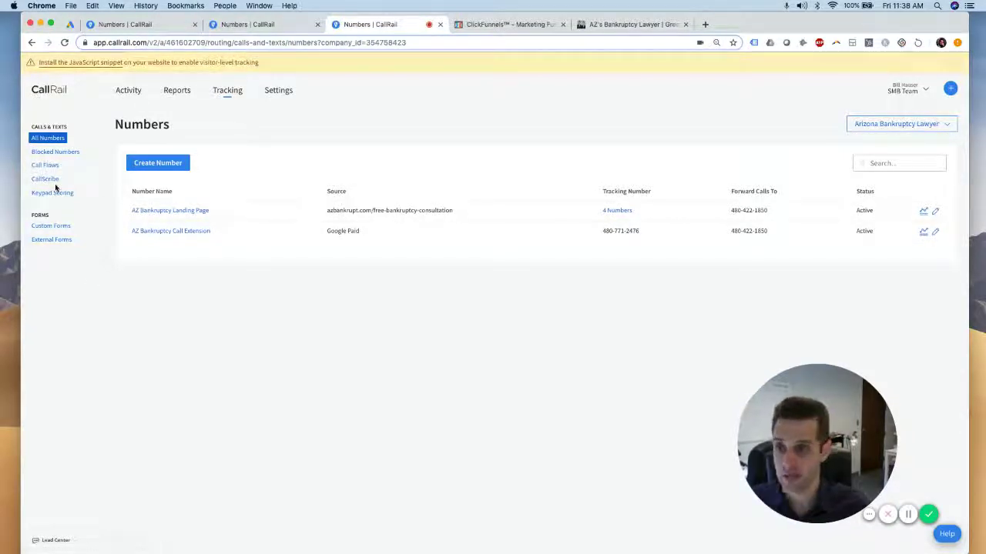
{"action": "left_click", "coordinate": [276, 92]}
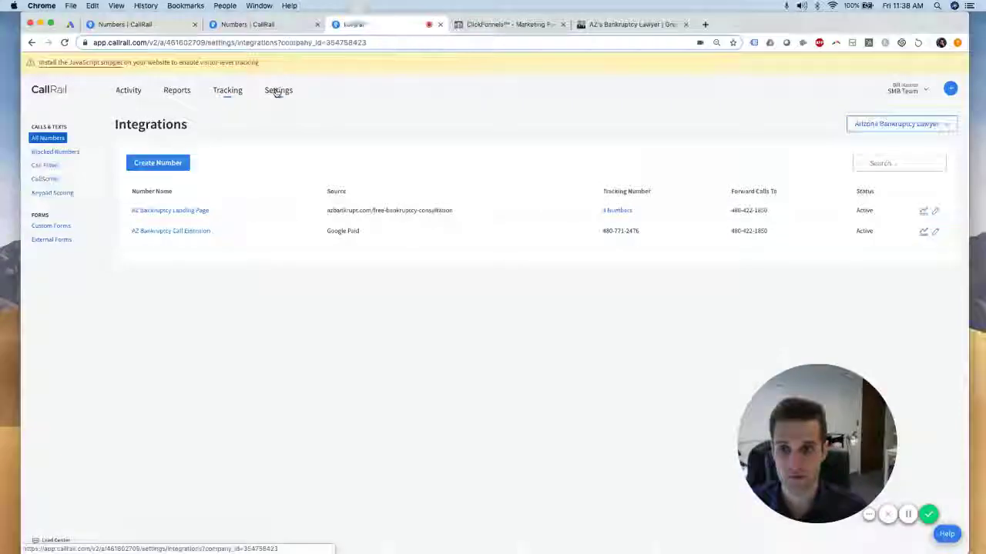
{"action": "left_click", "coordinate": [214, 214]}
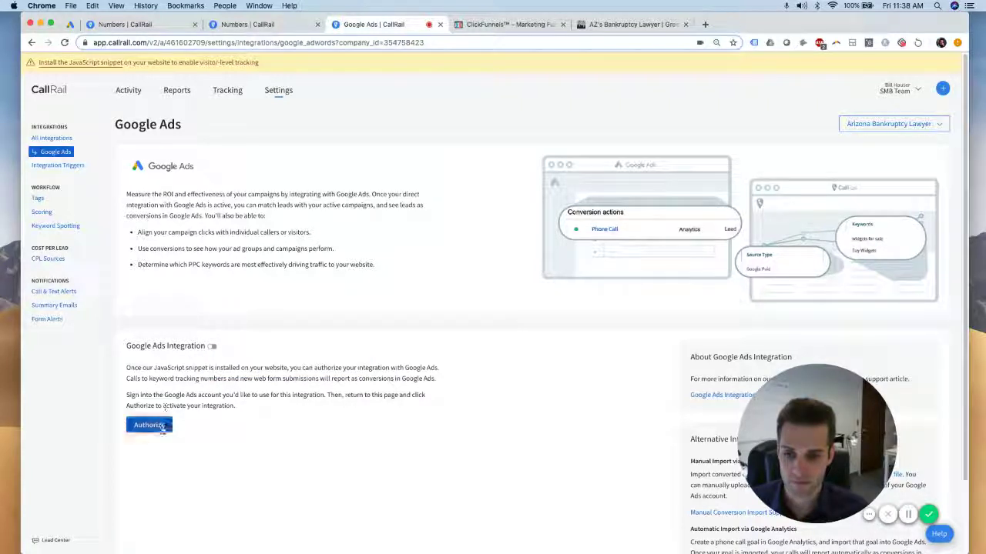
{"action": "left_click", "coordinate": [159, 430]}
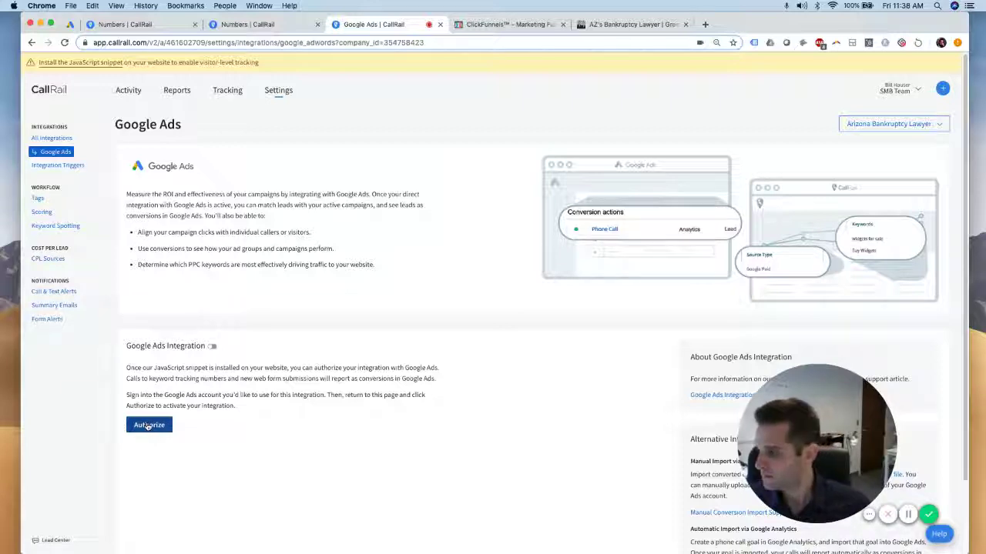
{"action": "scroll", "coordinate": [514, 354], "scroll_direction": "down", "scroll_amount": 2}
{"action": "scroll", "coordinate": [510, 350], "scroll_direction": "up", "scroll_amount": 2}
{"action": "scroll", "coordinate": [512, 353], "scroll_direction": "down", "scroll_amount": 2}
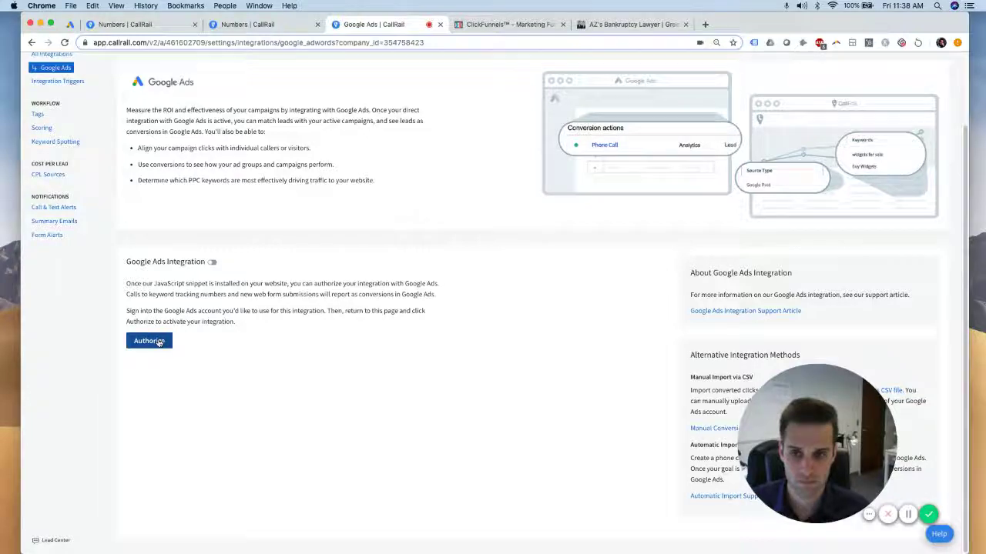
{"action": "scroll", "coordinate": [215, 339], "scroll_direction": "up", "scroll_amount": 2}
Start a Phone calls > Calls from ads conversion action named 'Call Extension'
{"action": "left_click", "coordinate": [909, 515]}
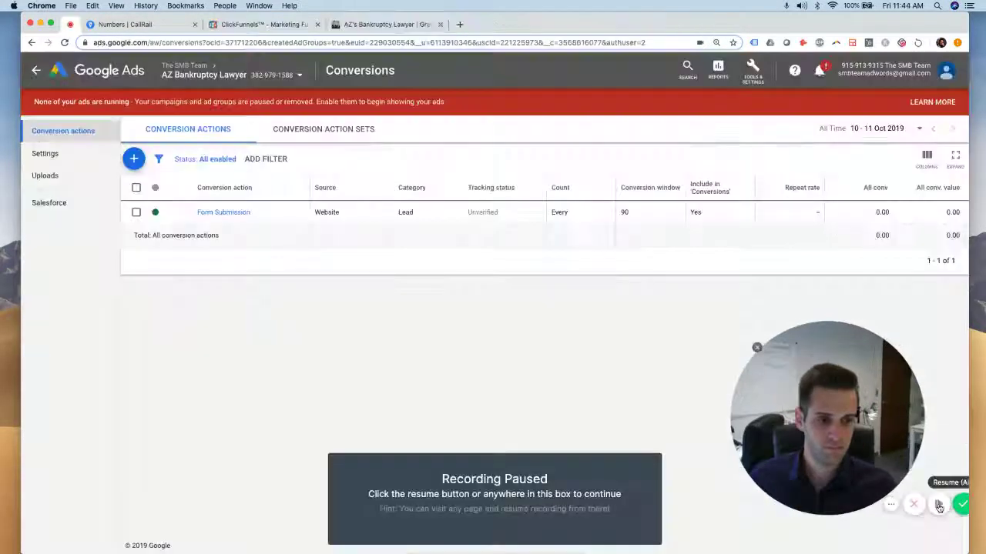
{"action": "left_click", "coordinate": [938, 506]}
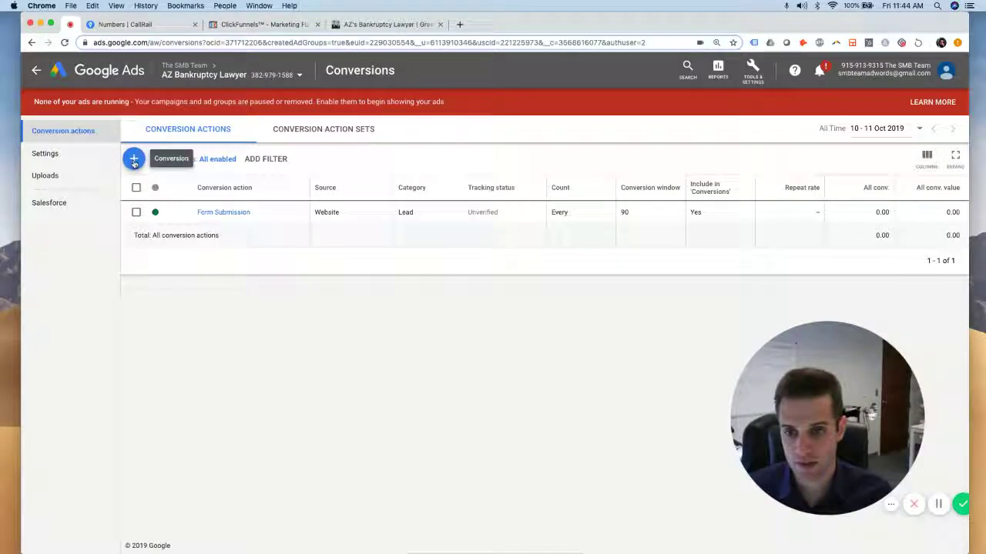
{"action": "left_click", "coordinate": [134, 159]}
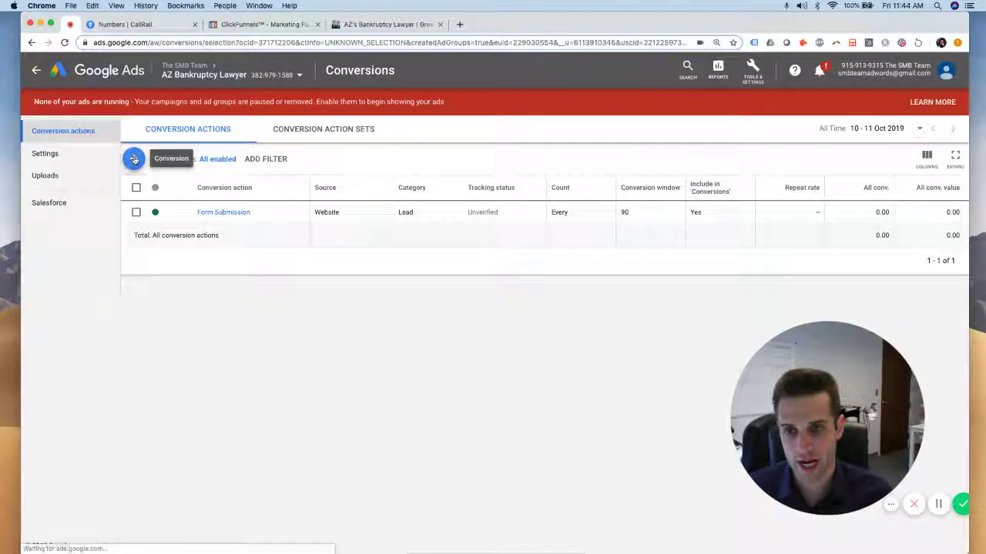
{"action": "left_click", "coordinate": [575, 196]}
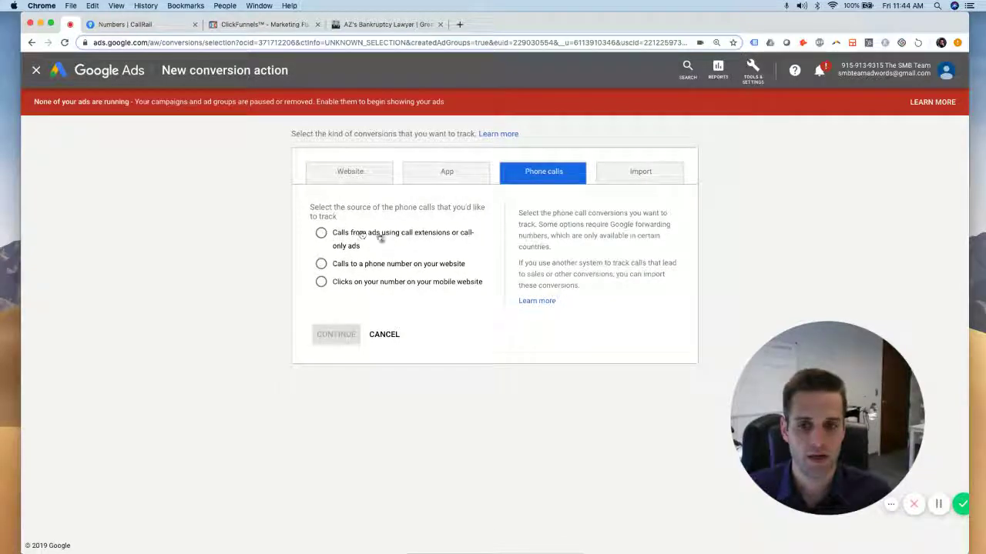
{"action": "left_click", "coordinate": [319, 233]}
{"action": "left_click", "coordinate": [336, 332]}
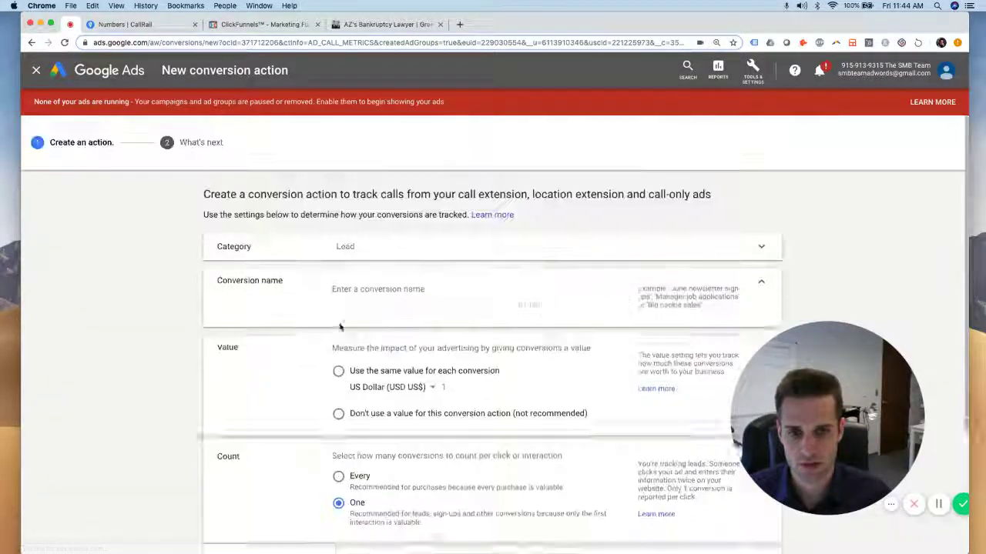
{"action": "left_click", "coordinate": [365, 288]}
{"action": "type", "text": "Call Extens"}
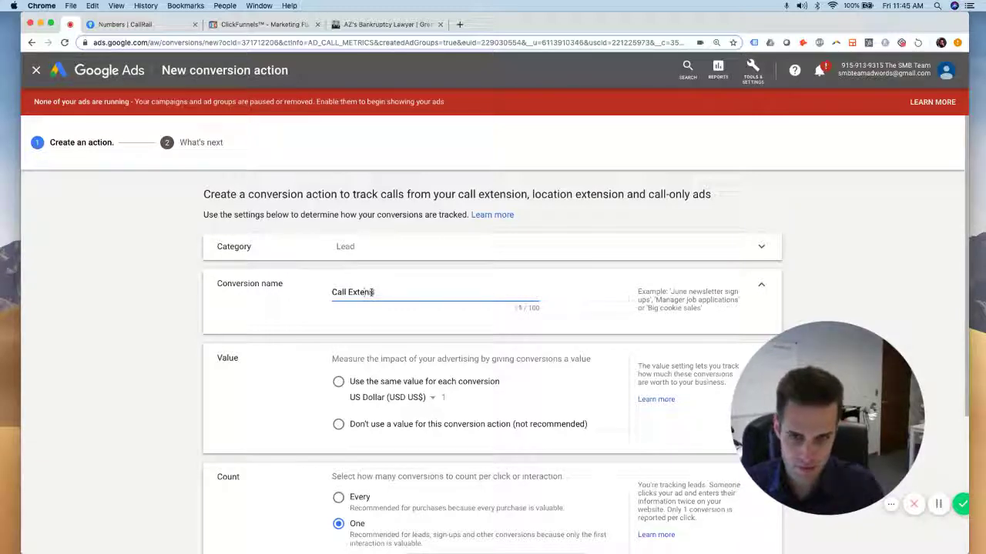
{"action": "type", "text": "ion"}
Use no conversion value, 15-second minimum call length, and a 60-day conversion window
{"action": "scroll", "coordinate": [372, 293], "scroll_direction": "down", "scroll_amount": 3}
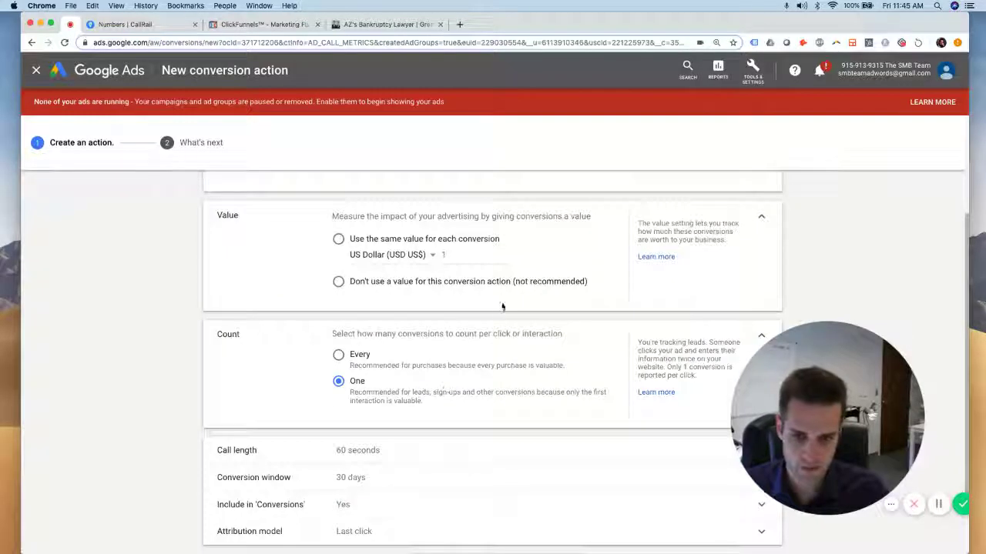
{"action": "left_click", "coordinate": [338, 282]}
{"action": "scroll", "coordinate": [339, 285], "scroll_direction": "down", "scroll_amount": 2}
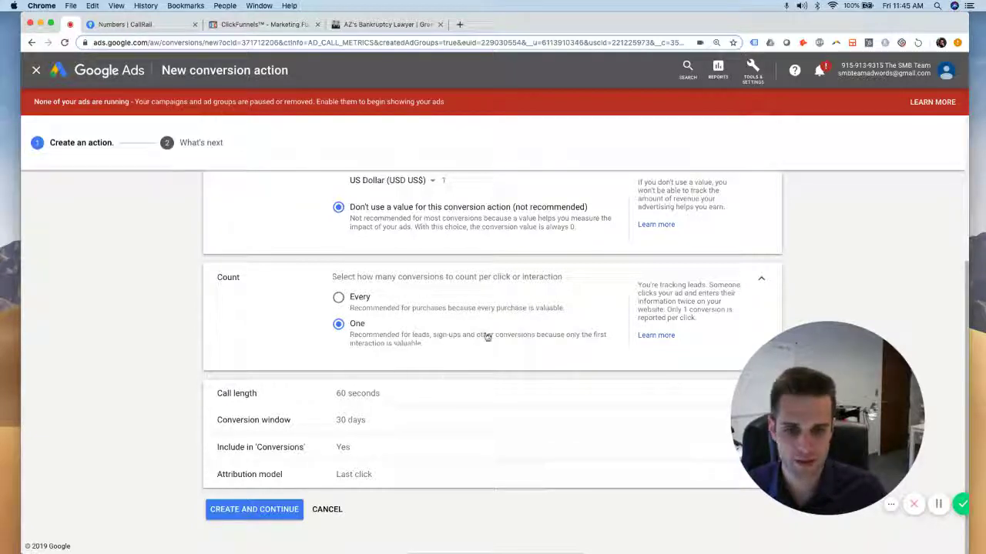
{"action": "left_click", "coordinate": [355, 399]}
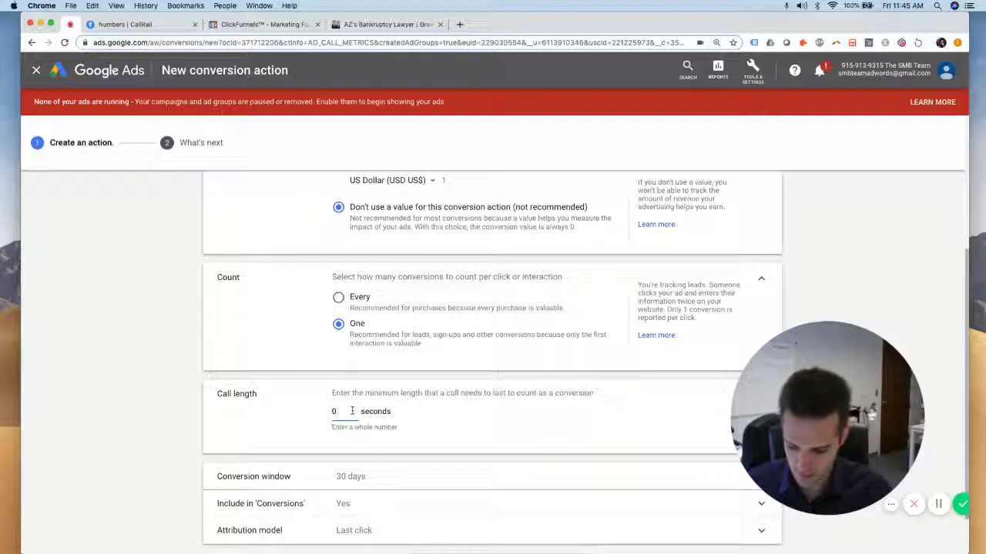
{"action": "scroll", "coordinate": [462, 444], "scroll_direction": "down", "scroll_amount": 1}
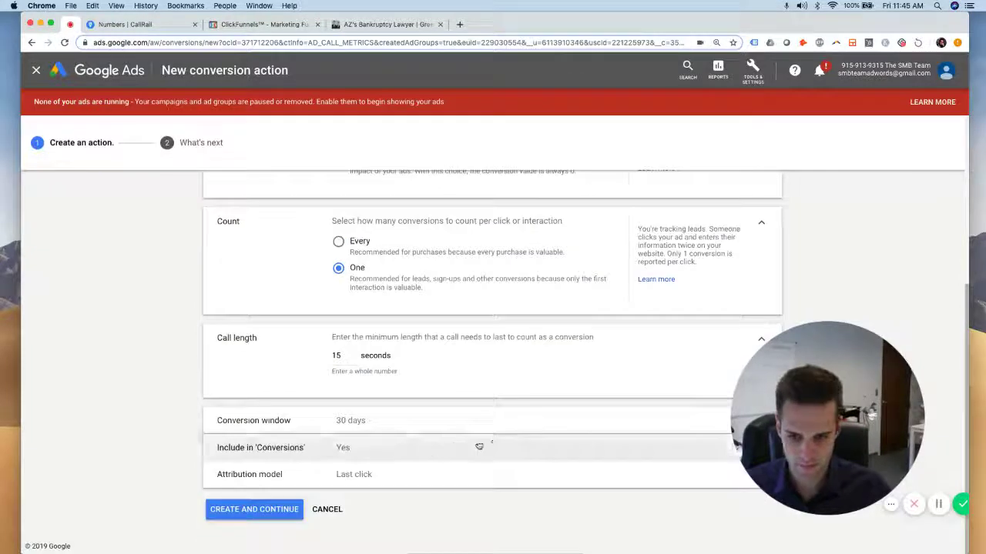
{"action": "left_click", "coordinate": [370, 420]}
{"action": "left_click", "coordinate": [385, 461]}
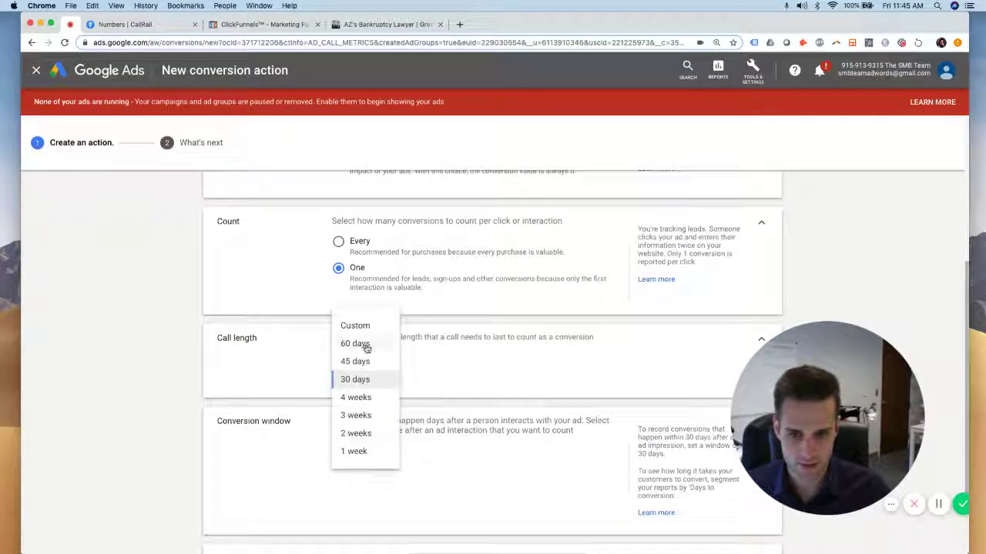
{"action": "left_click", "coordinate": [362, 346]}
Switch attribution to Time decay and create the Call Extension conversion action
{"action": "scroll", "coordinate": [459, 499], "scroll_direction": "down", "scroll_amount": 2}
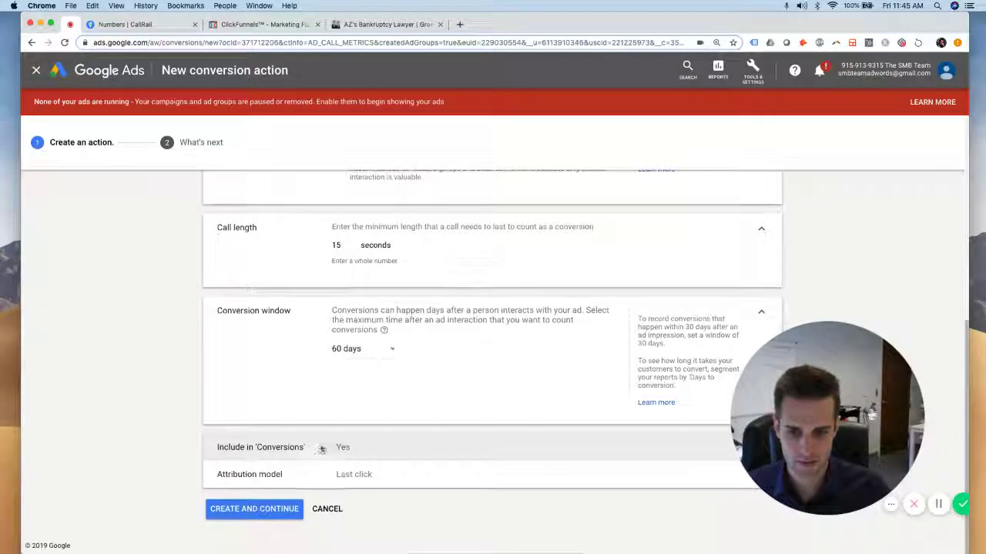
{"action": "left_click", "coordinate": [436, 458]}
{"action": "left_click", "coordinate": [401, 473]}
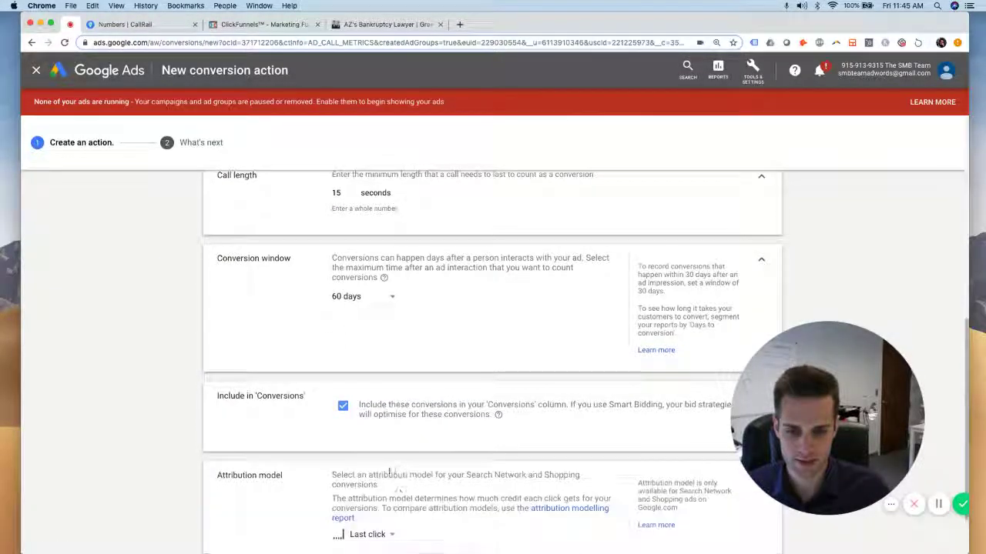
{"action": "left_click", "coordinate": [389, 461]}
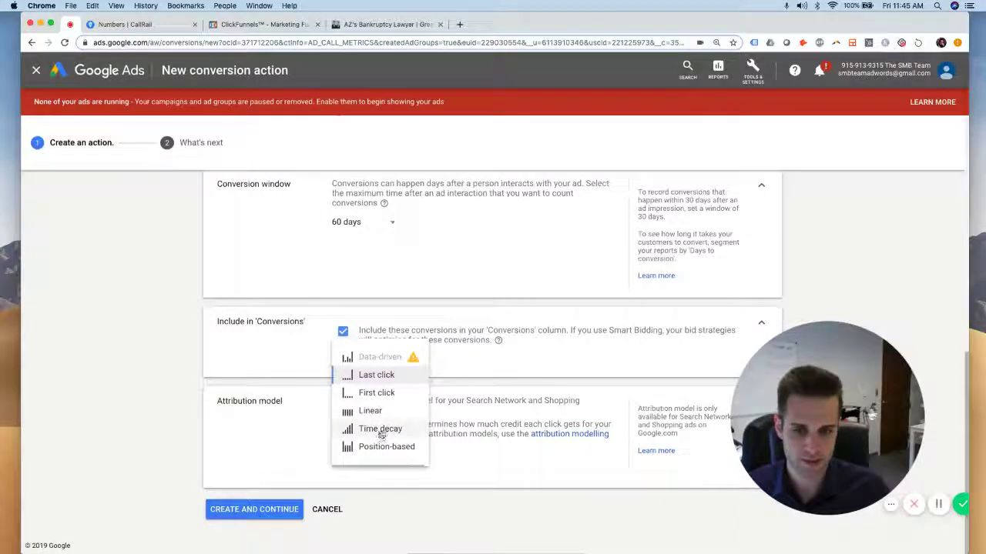
{"action": "left_click", "coordinate": [382, 431]}
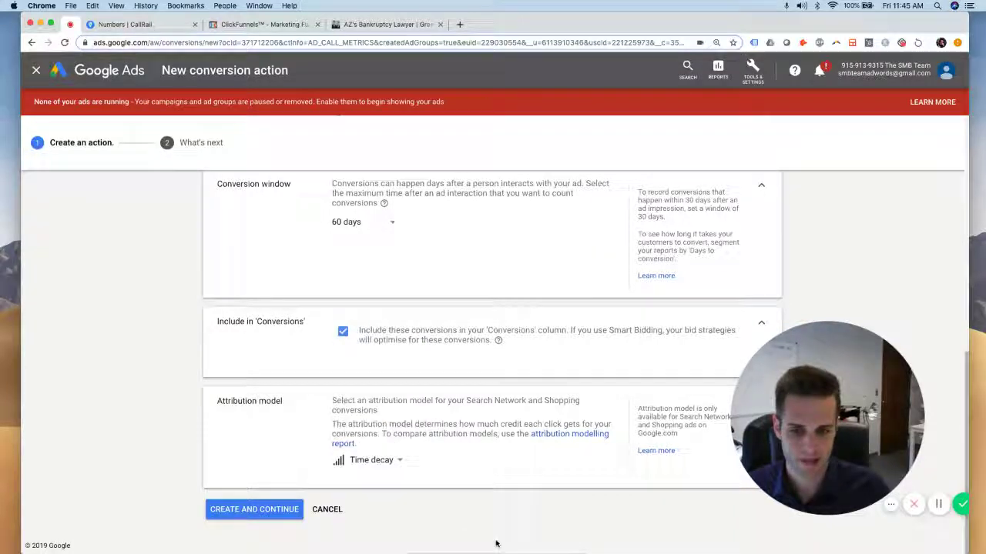
{"action": "left_click", "coordinate": [281, 509]}
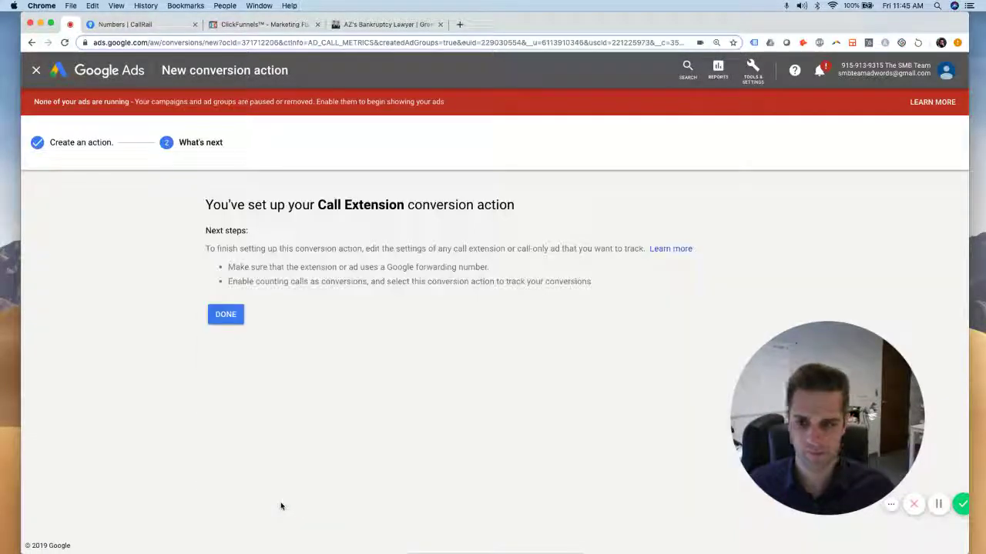
{"action": "left_click", "coordinate": [225, 314]}
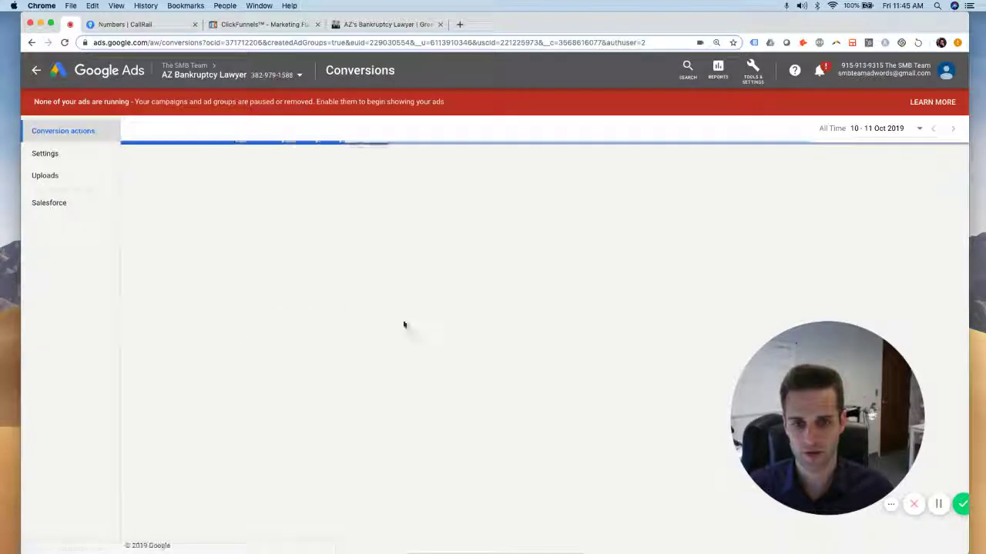